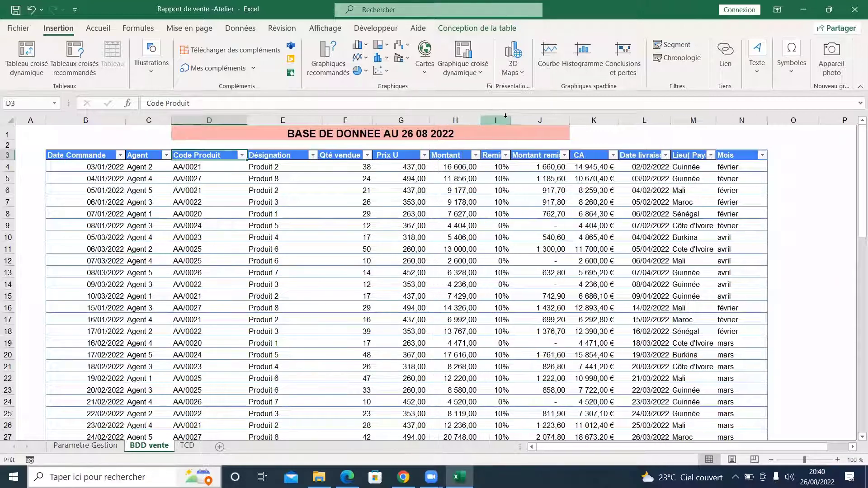
Step: Auto-fit the widths of columns B to N on the BDD vente sheet
{"action": "left_click_drag", "start_coordinate": [79, 118], "coordinate": [746, 120]}
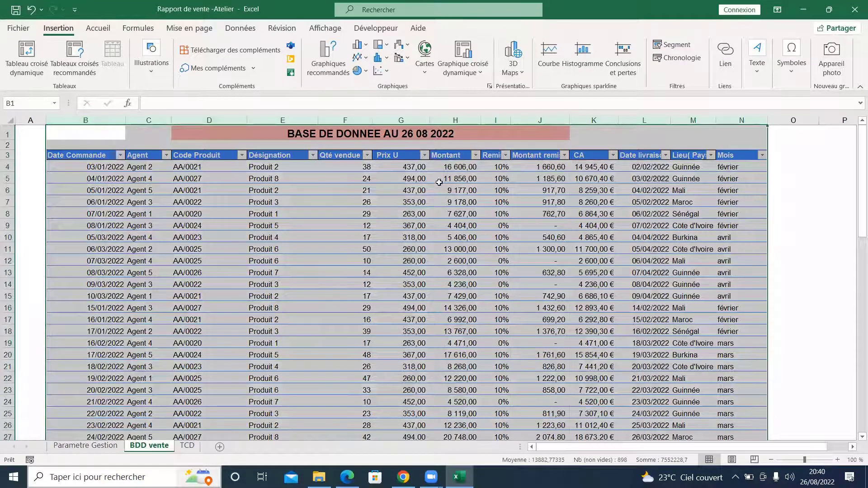
{"action": "double_click", "coordinate": [430, 120]}
{"action": "left_click_drag", "start_coordinate": [441, 181], "coordinate": [398, 190]}
Step: Examine each column header of the sales table, from Date Commande to Lieu( Pays)
{"action": "left_click", "coordinate": [71, 157]}
{"action": "left_click", "coordinate": [135, 159]}
{"action": "left_click", "coordinate": [182, 153]}
{"action": "left_click", "coordinate": [190, 157]}
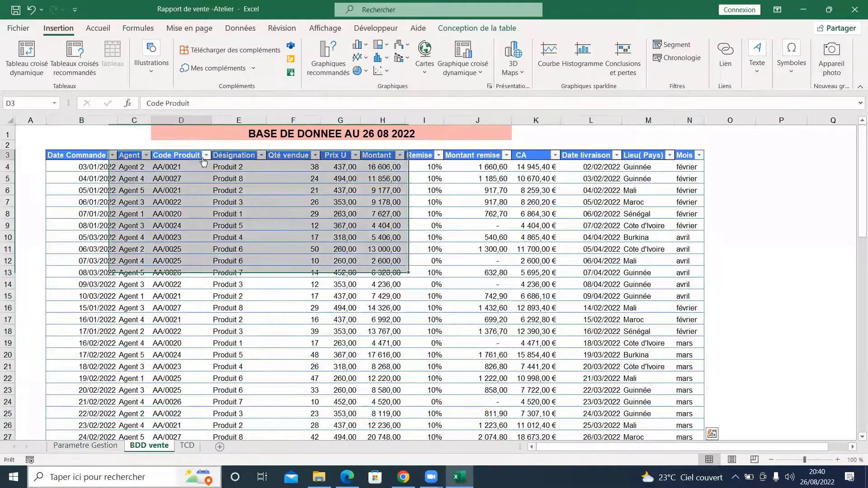
{"action": "left_click", "coordinate": [240, 158]}
{"action": "left_click", "coordinate": [287, 158]}
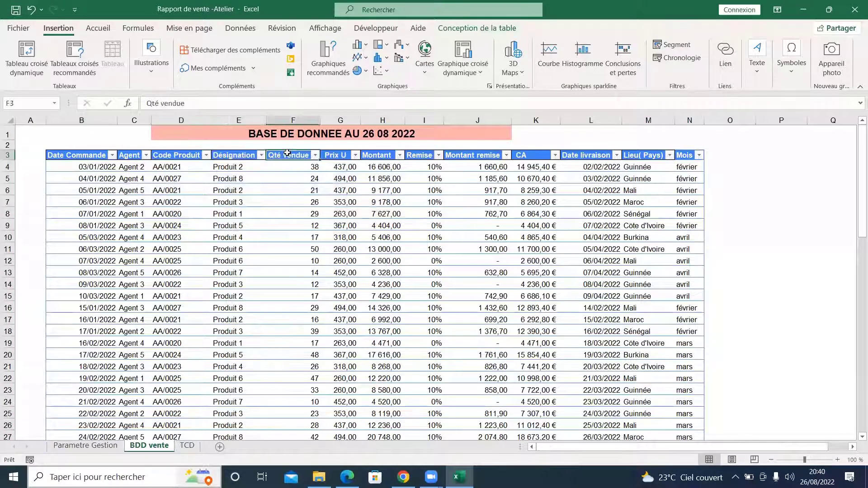
{"action": "left_click", "coordinate": [334, 154]}
{"action": "key", "text": "ctrl+a"}
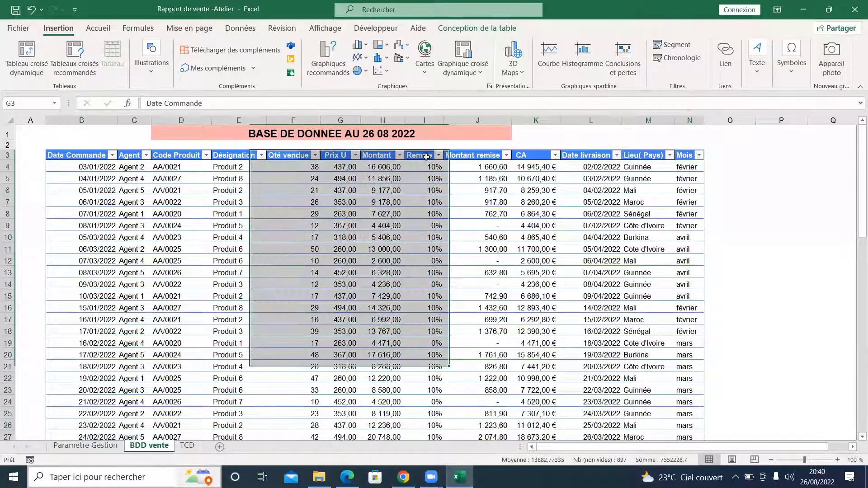
{"action": "left_click", "coordinate": [424, 156]}
{"action": "left_click", "coordinate": [473, 155]}
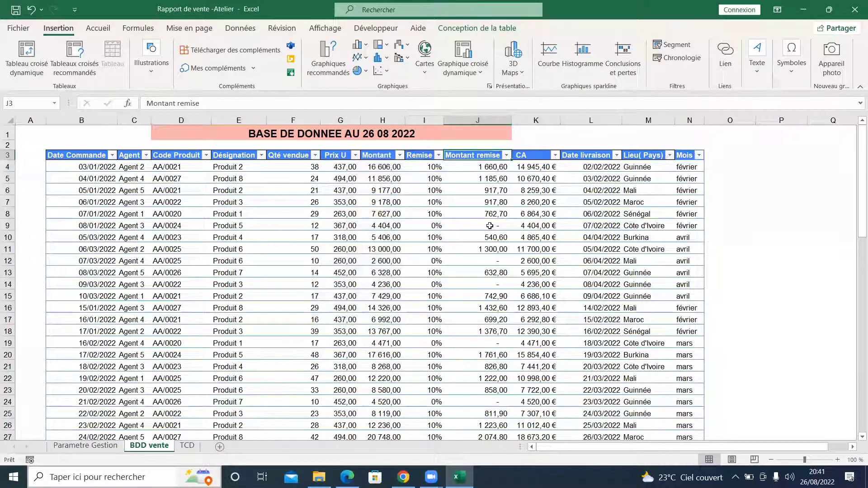
{"action": "left_click", "coordinate": [529, 157]}
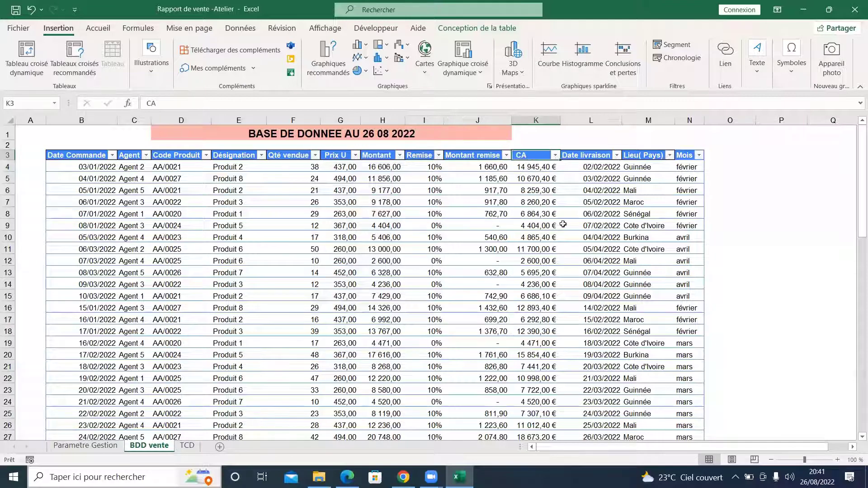
{"action": "left_click", "coordinate": [581, 156]}
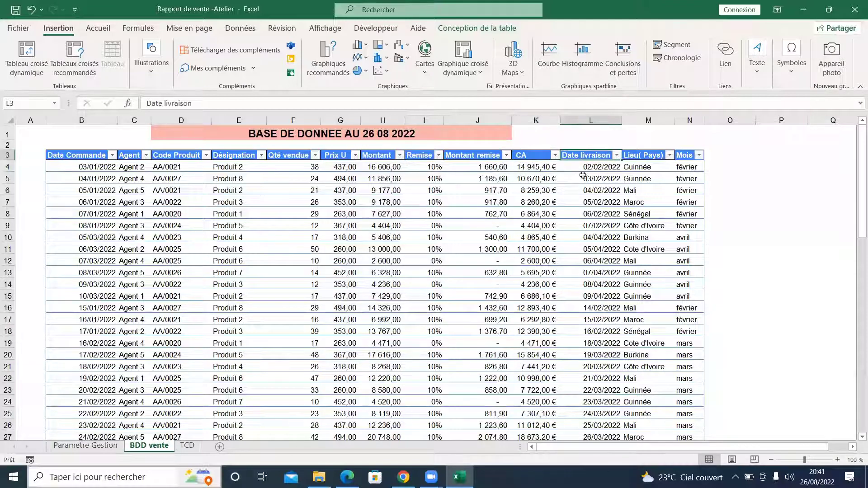
{"action": "left_click", "coordinate": [649, 157]}
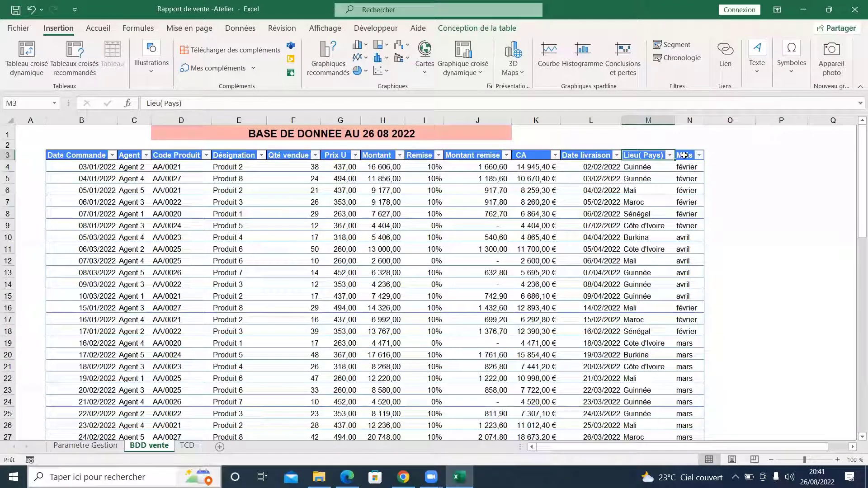
Step: Delete the Mois column (column N) from the sales table
{"action": "left_click", "coordinate": [689, 121]}
{"action": "right_click", "coordinate": [688, 121]}
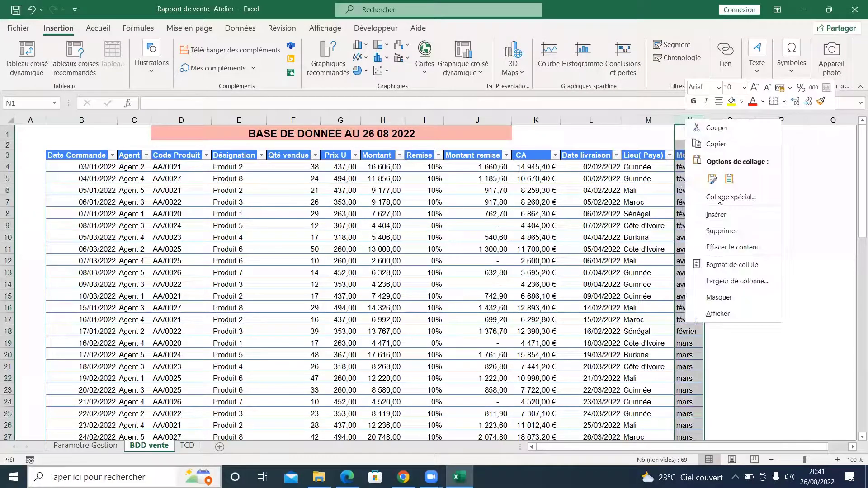
{"action": "left_click", "coordinate": [720, 231]}
{"action": "left_click", "coordinate": [339, 236]}
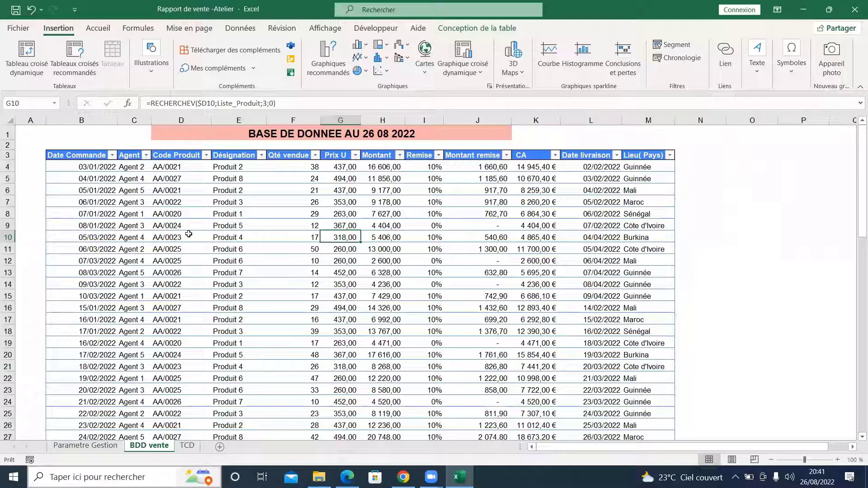
Step: Examine the sales table's header row and the data rows beneath it
{"action": "left_click_drag", "start_coordinate": [81, 170], "coordinate": [656, 427]}
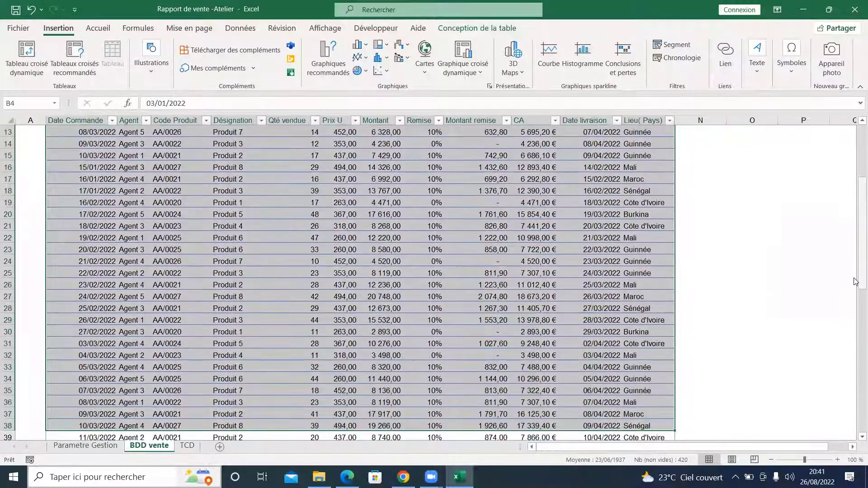
{"action": "scroll", "coordinate": [855, 281], "scroll_direction": "up", "scroll_amount": 4}
{"action": "left_click", "coordinate": [79, 169]}
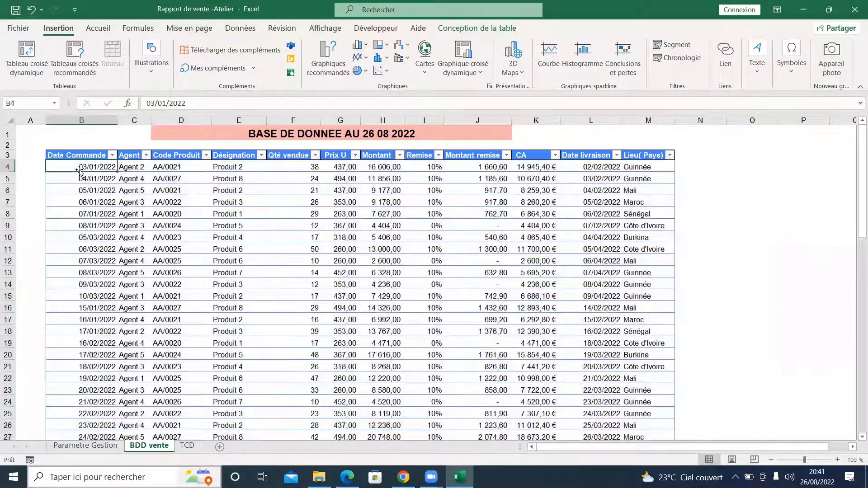
{"action": "left_click_drag", "start_coordinate": [78, 155], "coordinate": [644, 158]}
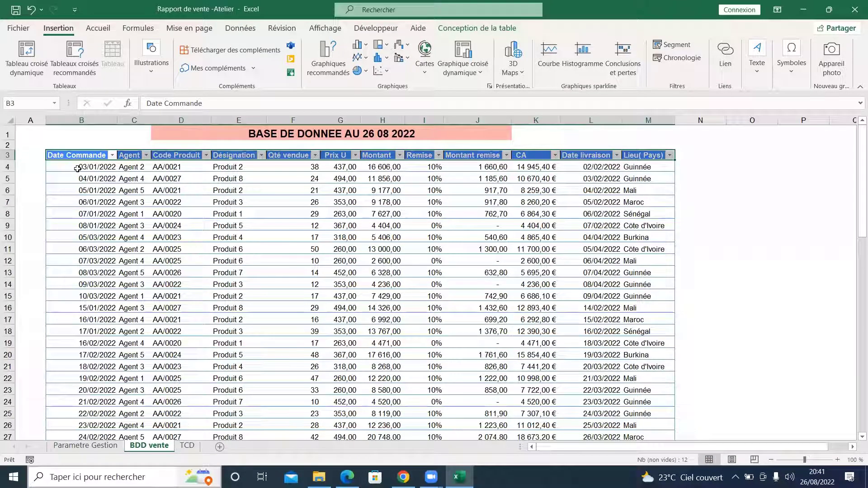
{"action": "left_click_drag", "start_coordinate": [77, 168], "coordinate": [536, 343]}
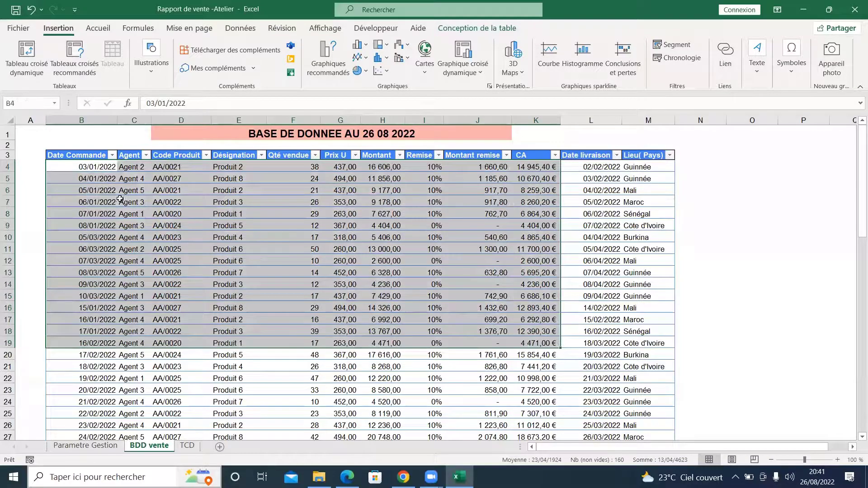
{"action": "left_click", "coordinate": [81, 155]}
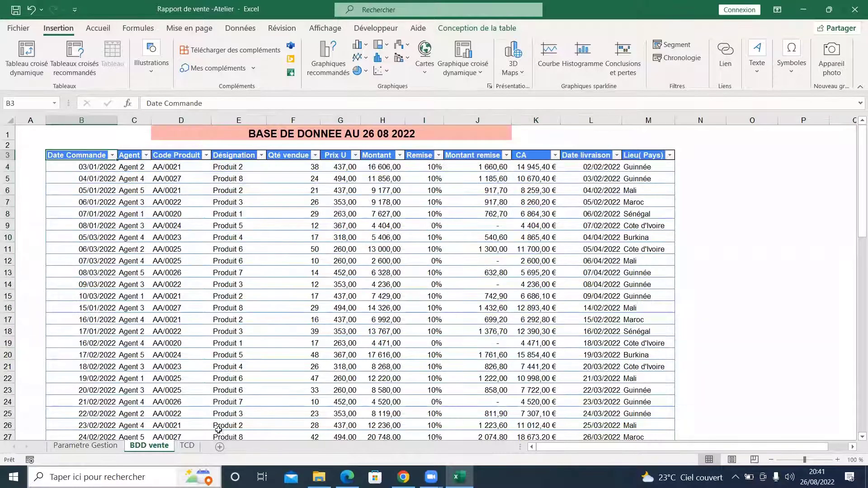
Step: Add a new worksheet after BDD vente and copy the sales table's header row B3:M3
{"action": "left_click", "coordinate": [220, 447]}
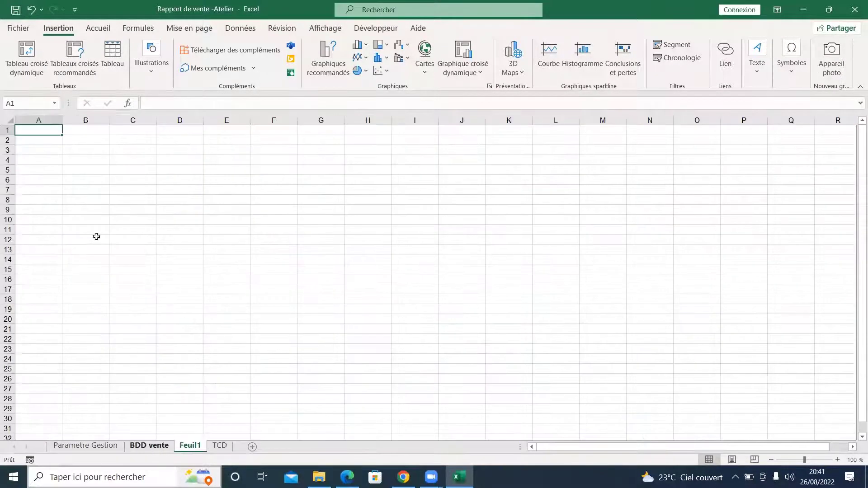
{"action": "key", "text": "ctrl+Page_Up"}
{"action": "left_click_drag", "start_coordinate": [80, 155], "coordinate": [636, 159]}
{"action": "key", "text": "ctrl+c"}
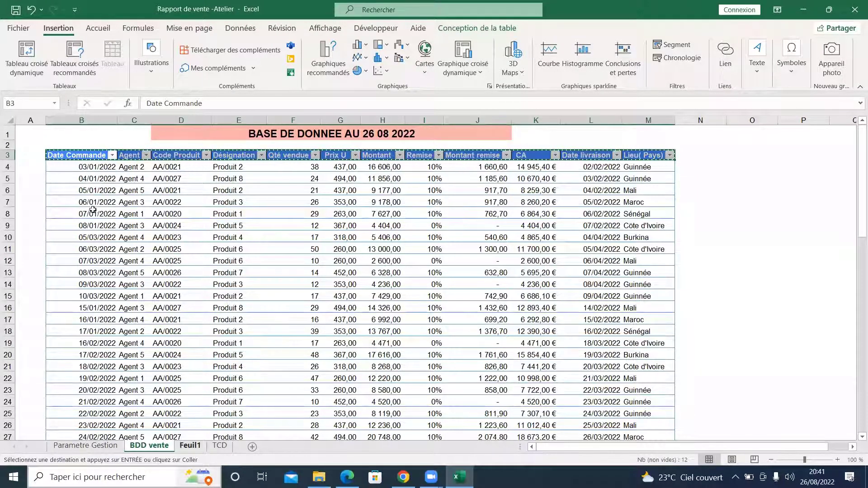
Step: Paste the copied headers as values only at B3 of Feuil1, and widen columns B to D to fit them
{"action": "left_click", "coordinate": [192, 448]}
{"action": "left_click", "coordinate": [81, 140]}
{"action": "left_click", "coordinate": [81, 149]}
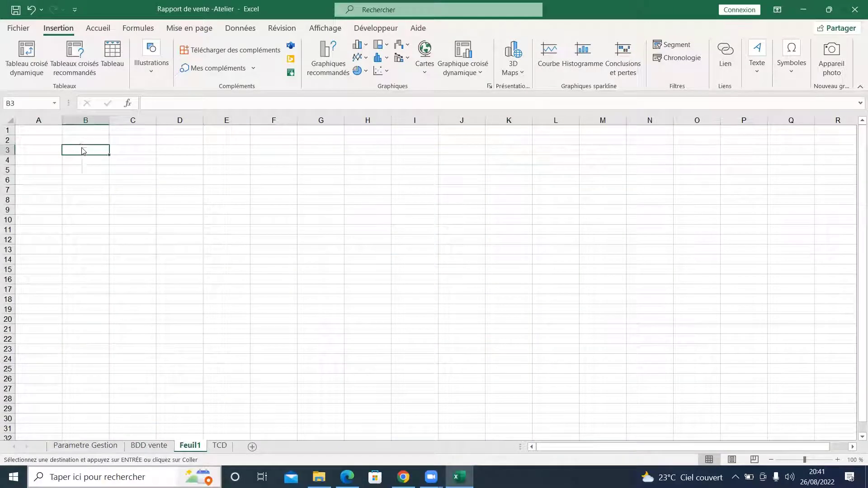
{"action": "right_click", "coordinate": [82, 150]}
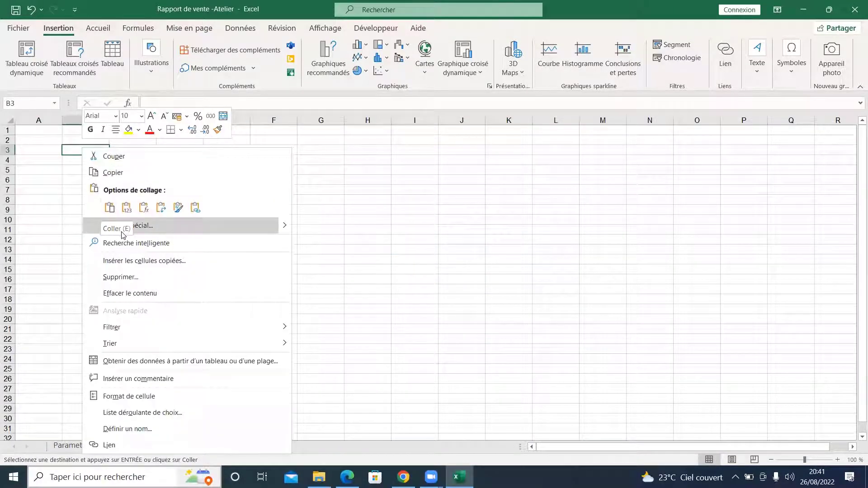
{"action": "left_click", "coordinate": [109, 207]}
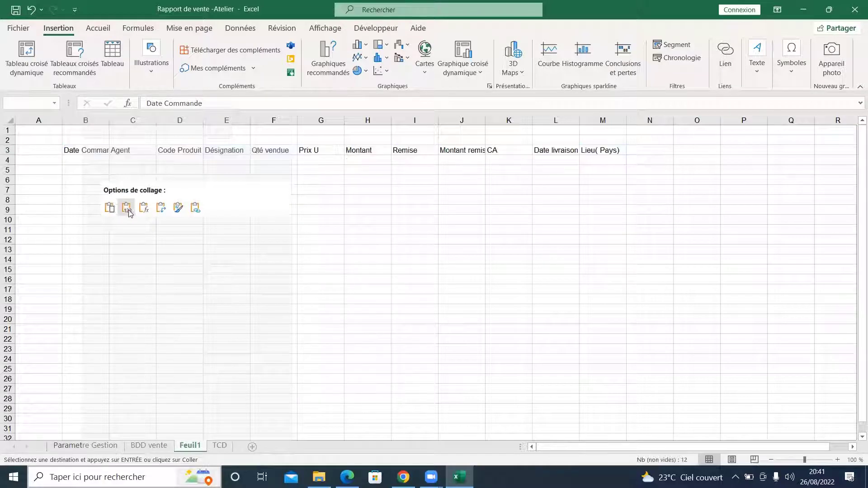
{"action": "left_click", "coordinate": [126, 208]}
{"action": "left_click", "coordinate": [88, 151]}
{"action": "left_click_drag", "start_coordinate": [108, 120], "coordinate": [236, 120]}
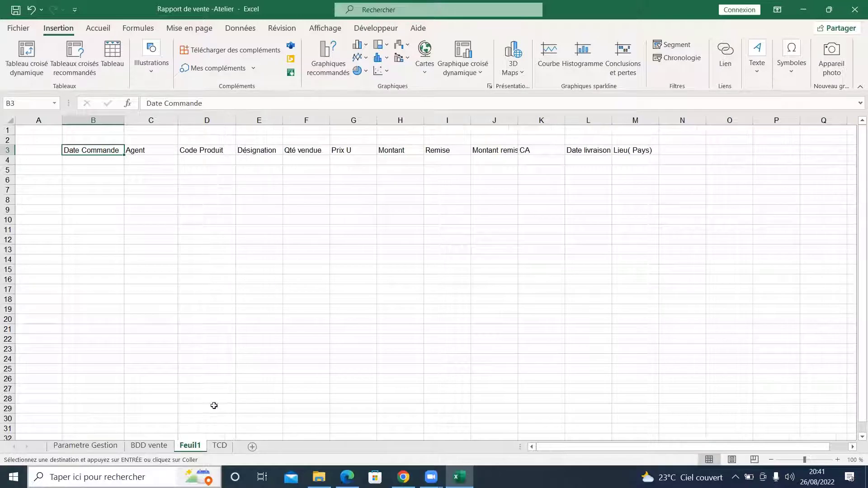
{"action": "left_click", "coordinate": [348, 478]}
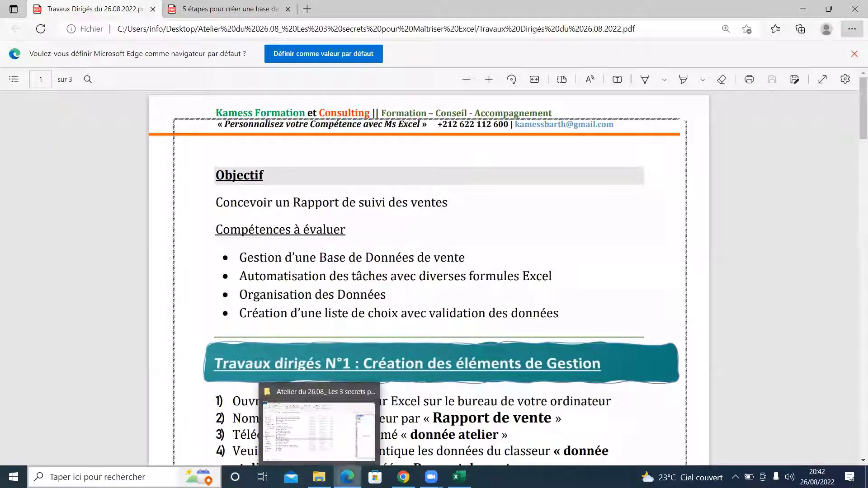
{"action": "left_click", "coordinate": [459, 477]}
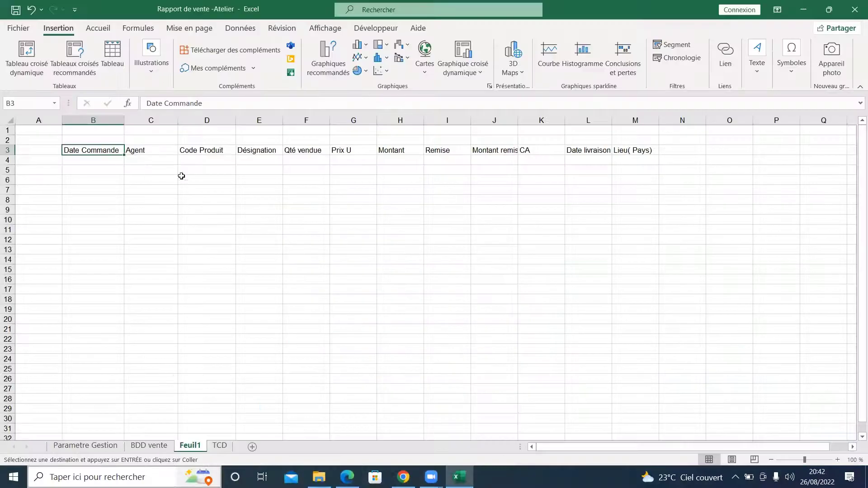
Step: Review the pasted headers in row 3 of Feuil1 and the columns they define
{"action": "left_click_drag", "start_coordinate": [97, 152], "coordinate": [100, 198]}
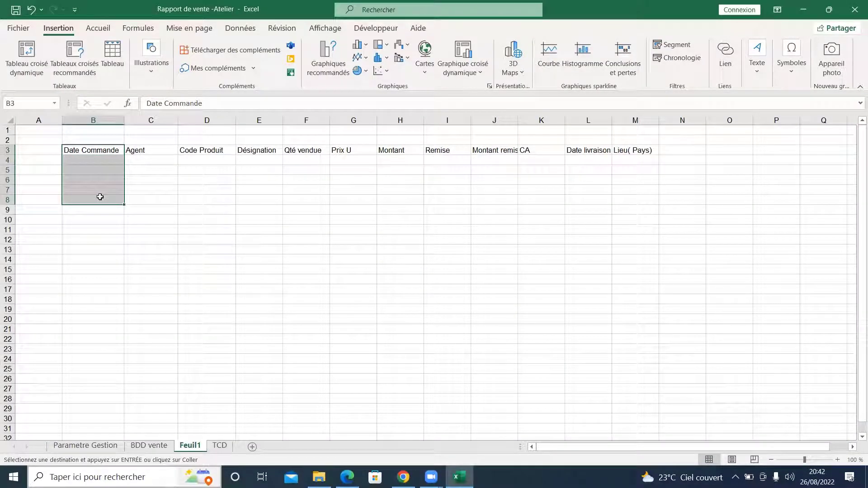
{"action": "left_click_drag", "start_coordinate": [99, 163], "coordinate": [105, 249]}
{"action": "left_click_drag", "start_coordinate": [153, 151], "coordinate": [158, 320]}
{"action": "left_click_drag", "start_coordinate": [202, 120], "coordinate": [362, 124]}
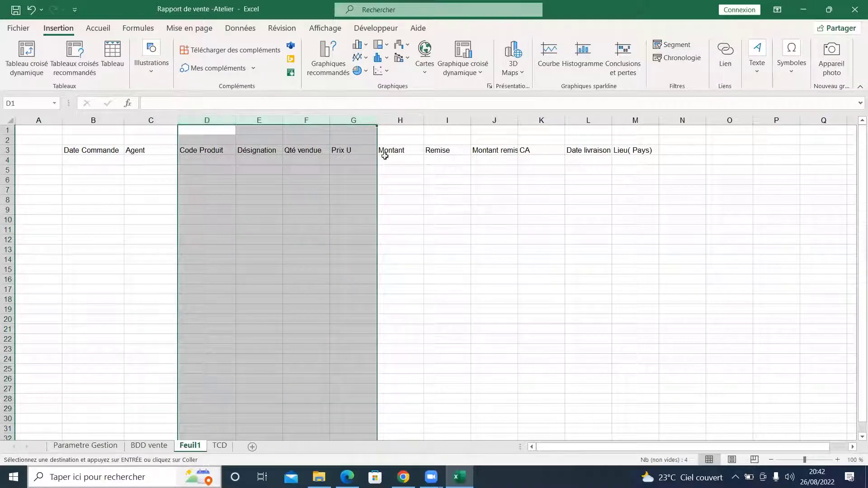
{"action": "left_click", "coordinate": [533, 120]}
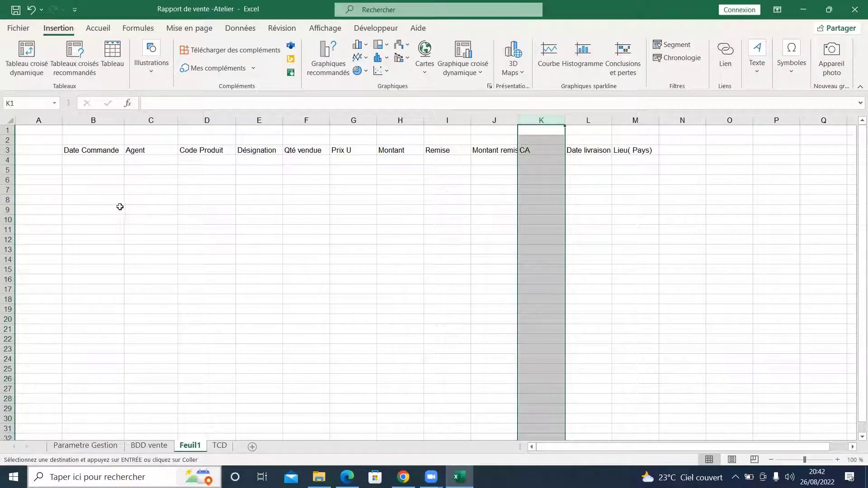
{"action": "left_click_drag", "start_coordinate": [96, 150], "coordinate": [631, 149]}
{"action": "left_click", "coordinate": [83, 151]}
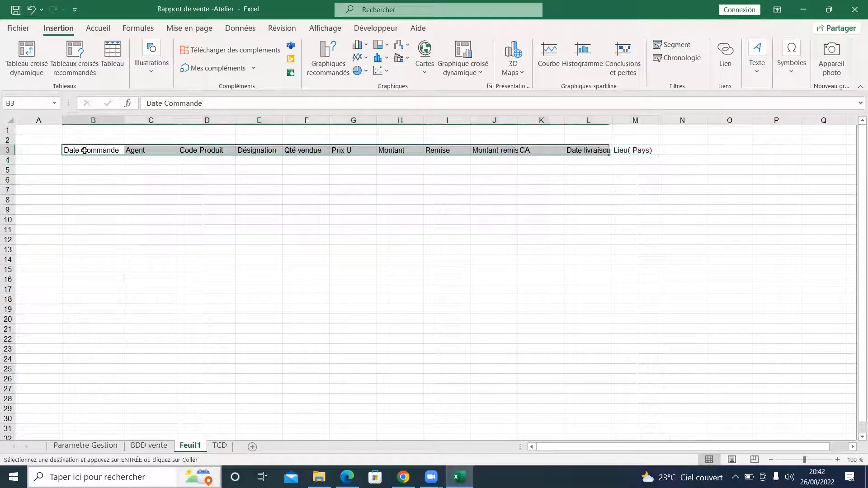
{"action": "left_click", "coordinate": [136, 149]}
{"action": "left_click", "coordinate": [97, 152]}
{"action": "left_click", "coordinate": [146, 149]}
{"action": "left_click", "coordinate": [195, 148]}
{"action": "left_click", "coordinate": [244, 149]}
{"action": "left_click", "coordinate": [300, 148]}
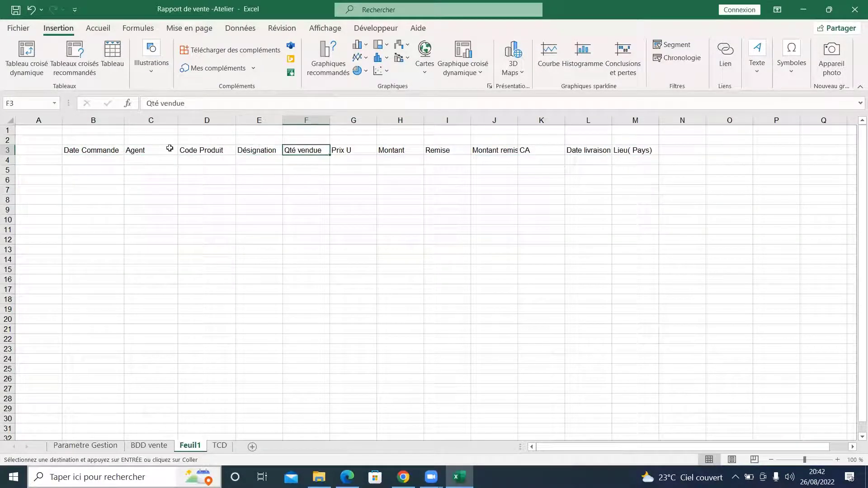
{"action": "left_click", "coordinate": [193, 148]}
{"action": "left_click", "coordinate": [94, 154]}
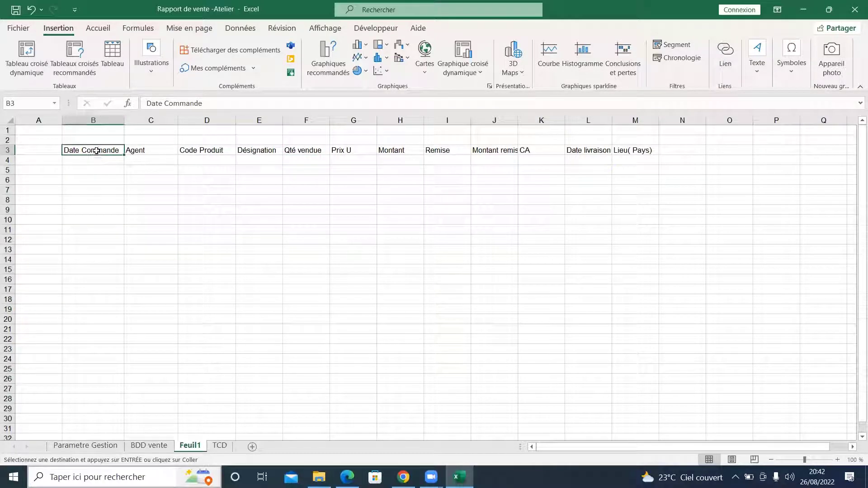
Step: Go over the empty entry cells below the Date Commande, Agent, Code Produit and Désignation headers
{"action": "left_click_drag", "start_coordinate": [98, 159], "coordinate": [103, 376]}
{"action": "left_click_drag", "start_coordinate": [98, 160], "coordinate": [97, 434]}
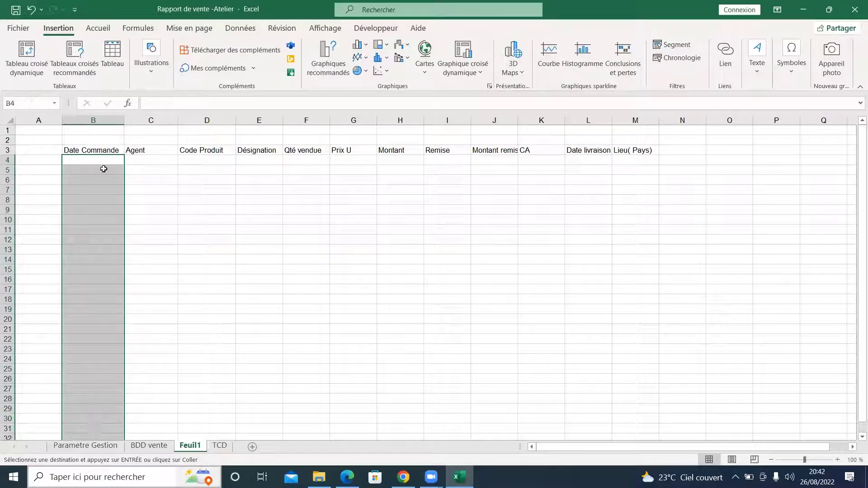
{"action": "left_click", "coordinate": [100, 120]}
{"action": "left_click", "coordinate": [151, 120]}
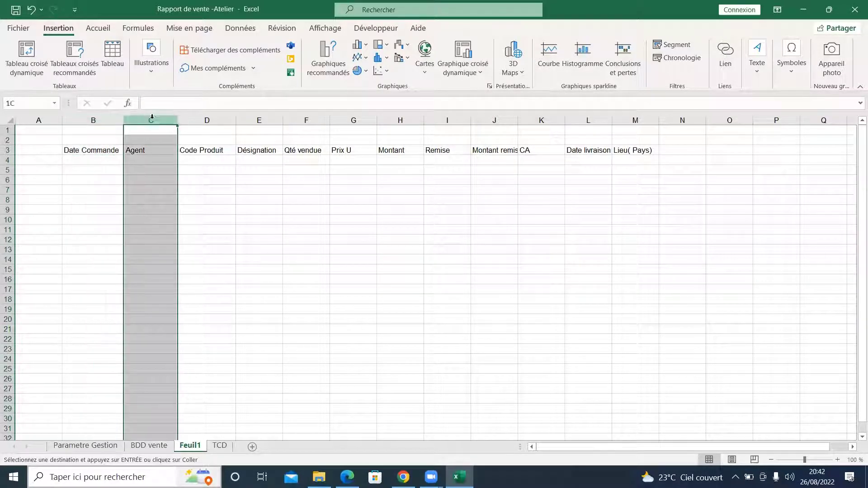
{"action": "left_click_drag", "start_coordinate": [139, 163], "coordinate": [140, 372]}
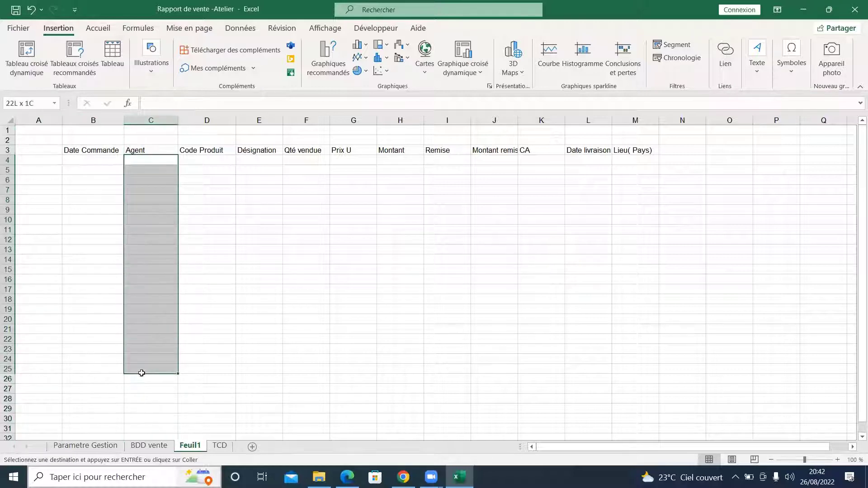
{"action": "left_click_drag", "start_coordinate": [197, 163], "coordinate": [219, 353]}
{"action": "left_click_drag", "start_coordinate": [266, 158], "coordinate": [272, 340]}
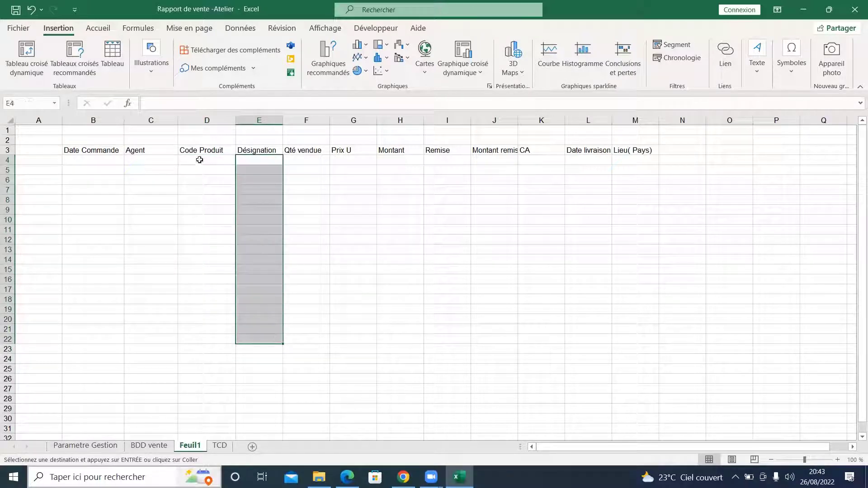
Step: Widen the Désignation column (column E) slightly on Feuil1
{"action": "left_click", "coordinate": [199, 162]}
{"action": "left_click", "coordinate": [247, 152]}
{"action": "left_click_drag", "start_coordinate": [283, 120], "coordinate": [300, 121]}
{"action": "left_click", "coordinate": [267, 159]}
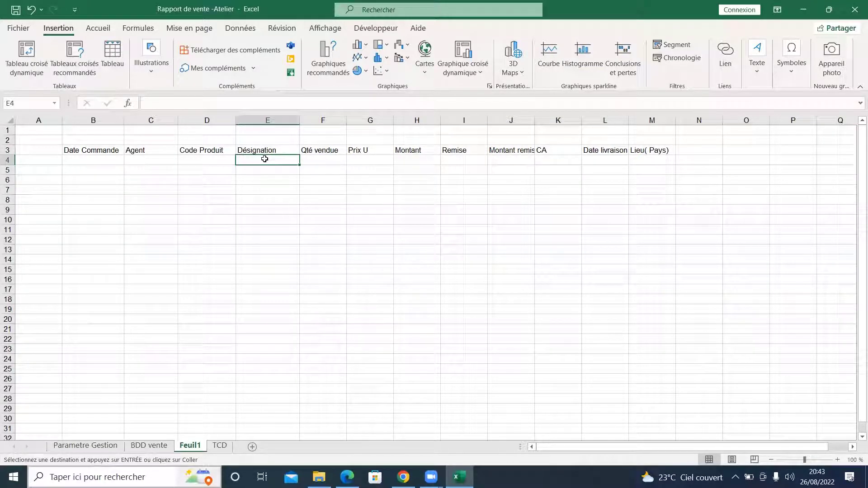
{"action": "left_click", "coordinate": [322, 159]}
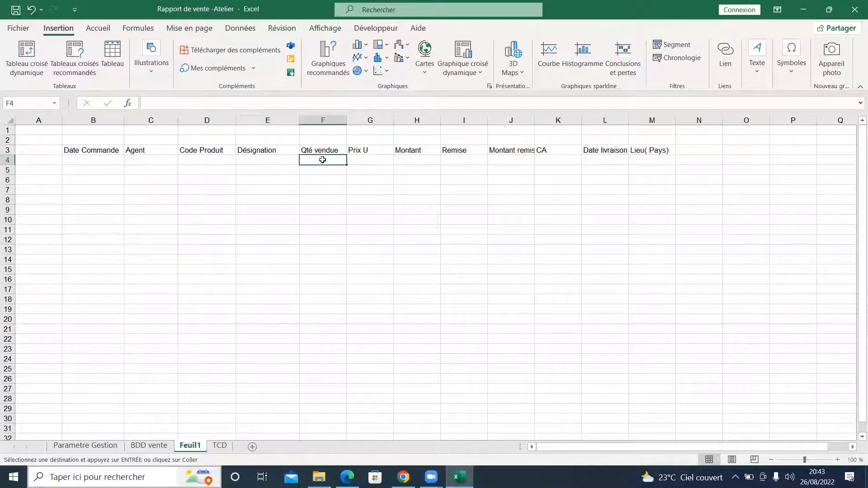
Step: Widen the Montant remise column (column J) on Feuil1 so its header fits
{"action": "left_click", "coordinate": [362, 161]}
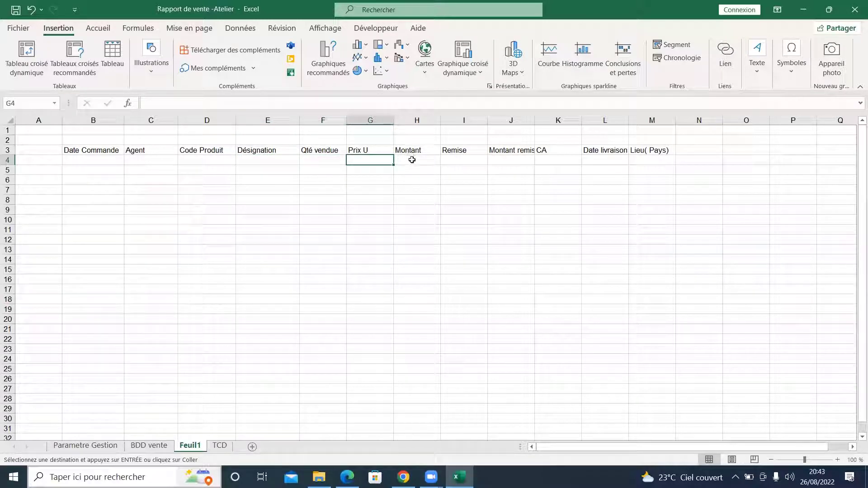
{"action": "left_click", "coordinate": [411, 160]}
{"action": "left_click", "coordinate": [467, 162]}
{"action": "left_click_drag", "start_coordinate": [535, 121], "coordinate": [555, 120]}
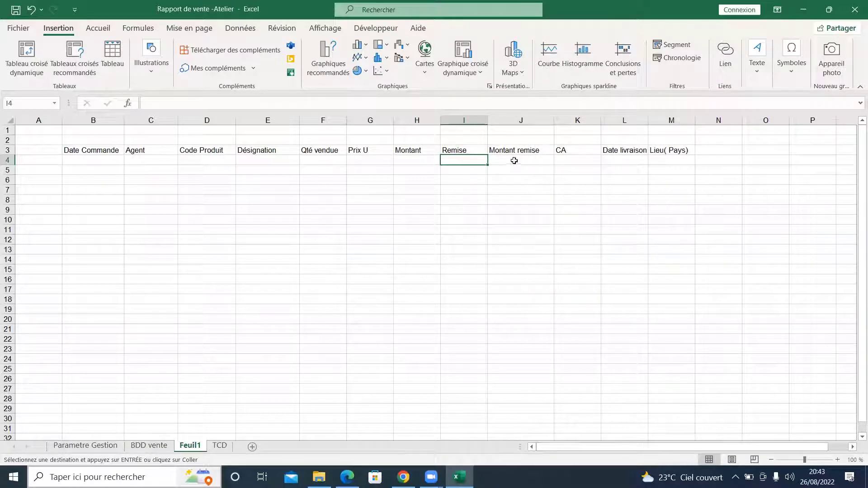
Step: Go over the empty cells under the CA and Date livraison headers, the first record row, and the Date Commande and Agent columns
{"action": "left_click", "coordinate": [514, 161]}
{"action": "left_click", "coordinate": [579, 157]}
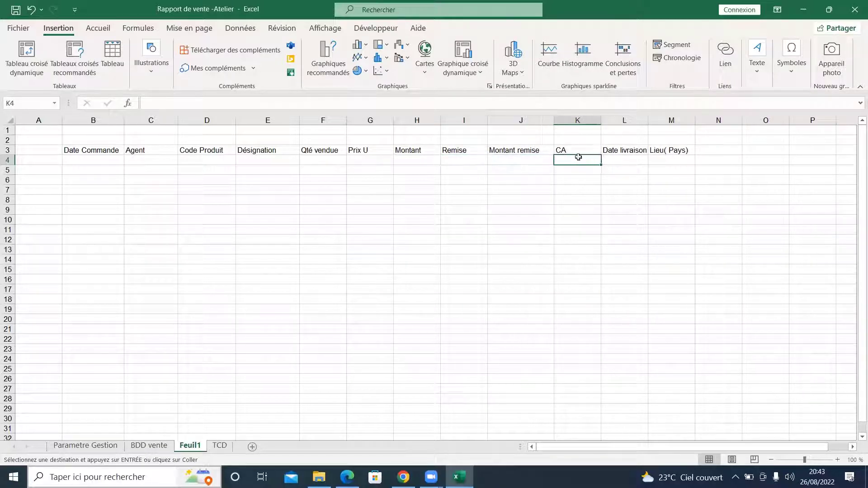
{"action": "left_click", "coordinate": [614, 158]}
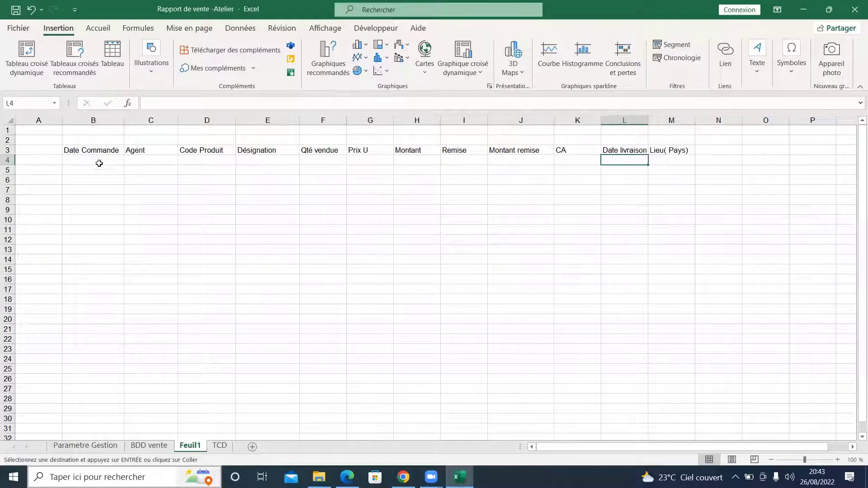
{"action": "left_click_drag", "start_coordinate": [97, 159], "coordinate": [91, 407]}
{"action": "left_click_drag", "start_coordinate": [140, 168], "coordinate": [158, 360]}
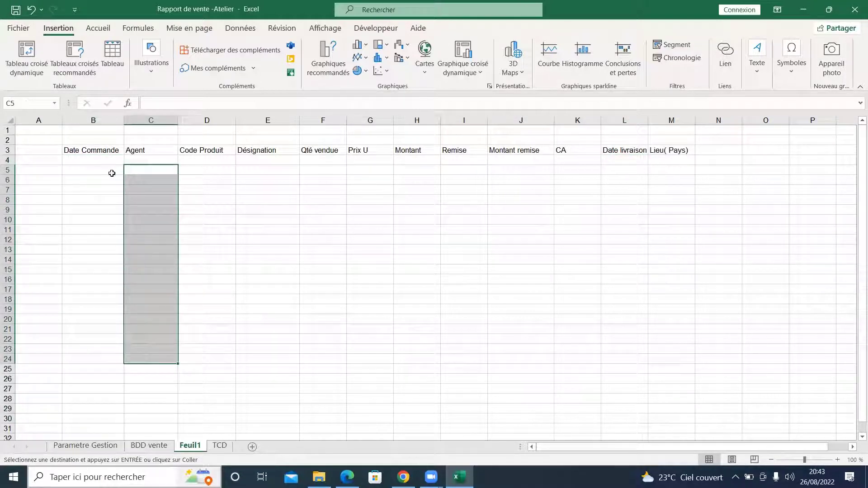
{"action": "left_click_drag", "start_coordinate": [107, 160], "coordinate": [665, 156]}
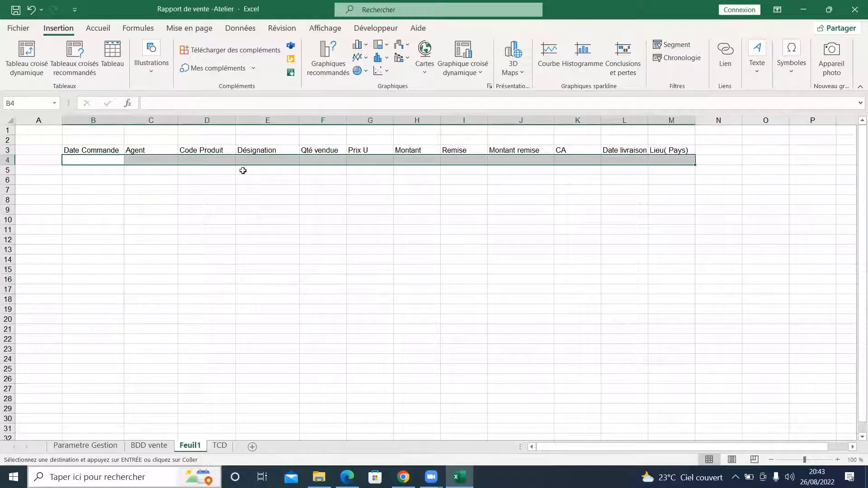
{"action": "left_click", "coordinate": [112, 158]}
{"action": "left_click_drag", "start_coordinate": [153, 162], "coordinate": [171, 370]}
{"action": "left_click_drag", "start_coordinate": [142, 163], "coordinate": [156, 250]}
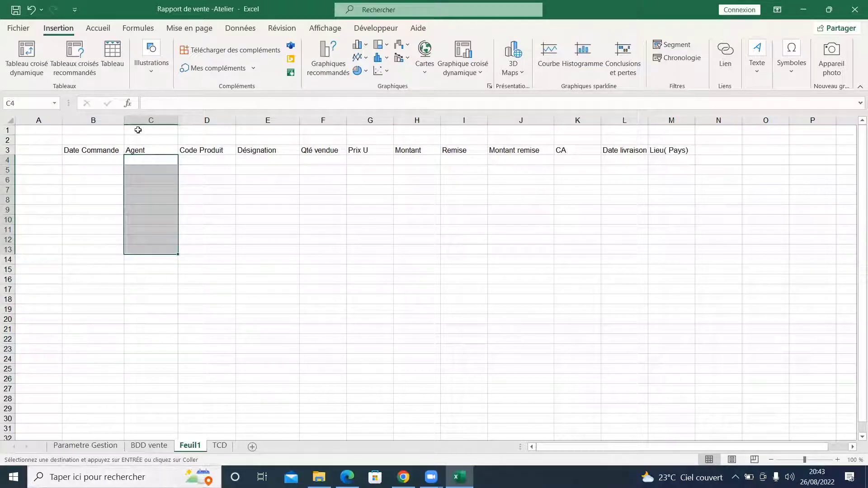
{"action": "left_click", "coordinate": [150, 163]}
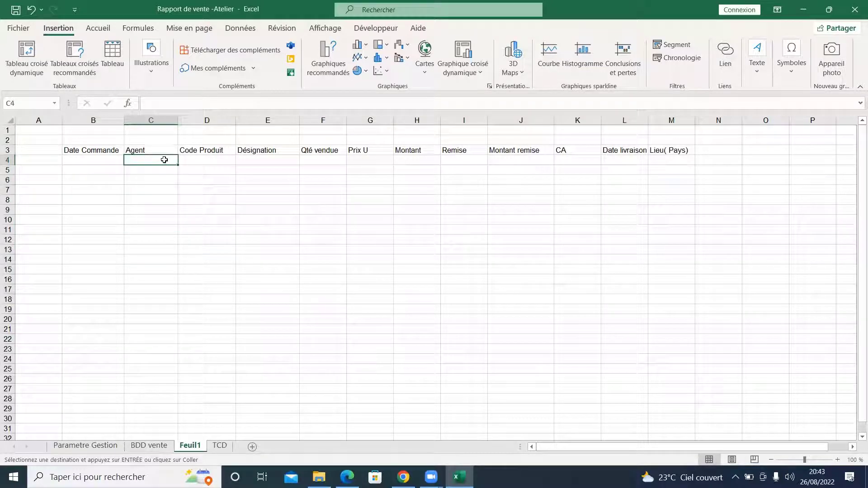
Step: Autofit the width of the Qté vendue column (column F) to its header
{"action": "left_click_drag", "start_coordinate": [89, 150], "coordinate": [660, 153]}
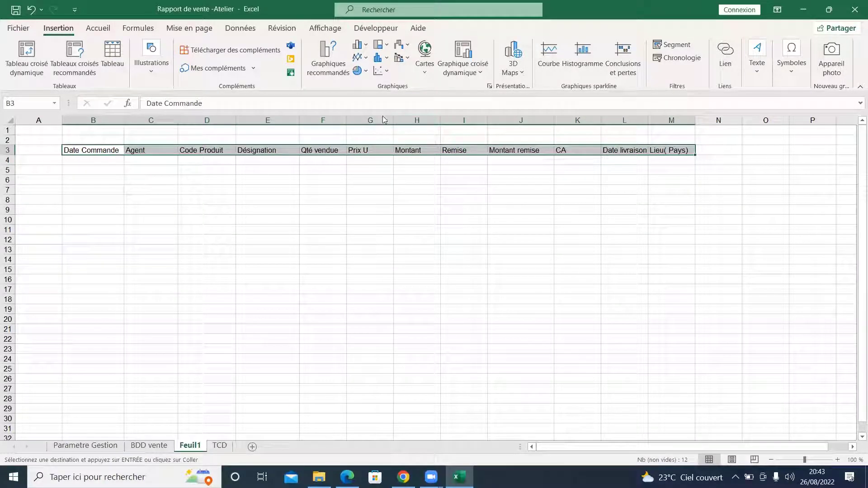
{"action": "double_click", "coordinate": [347, 120]}
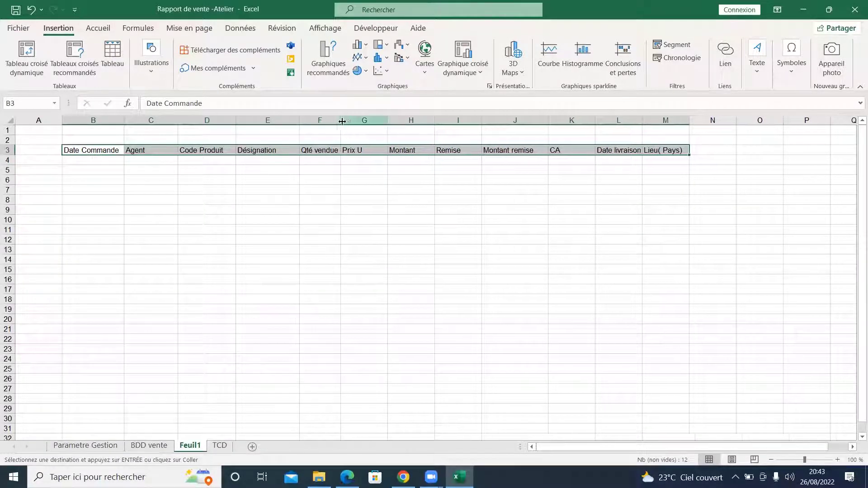
{"action": "left_click", "coordinate": [306, 181]}
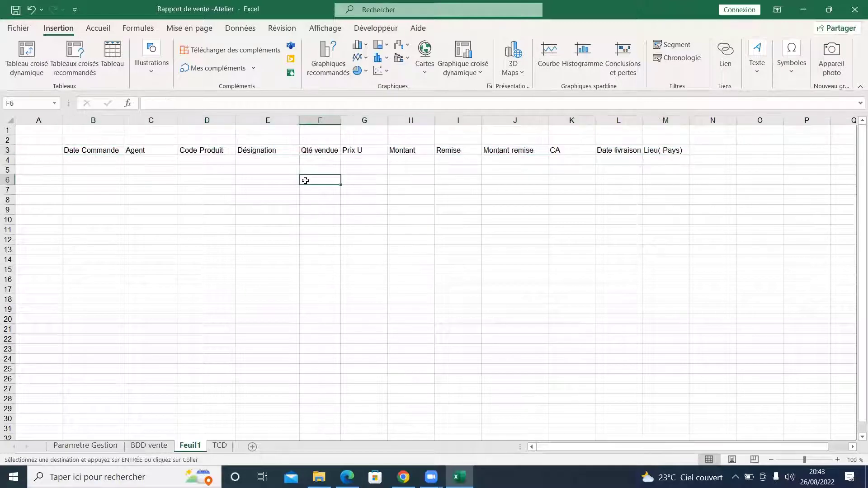
Step: Apply all borders to the range B3:M17, covering the headers and the empty rows below
{"action": "left_click", "coordinate": [107, 150]}
{"action": "left_click", "coordinate": [106, 160], "text": "shift"}
{"action": "left_click_drag", "start_coordinate": [175, 163], "coordinate": [661, 147]}
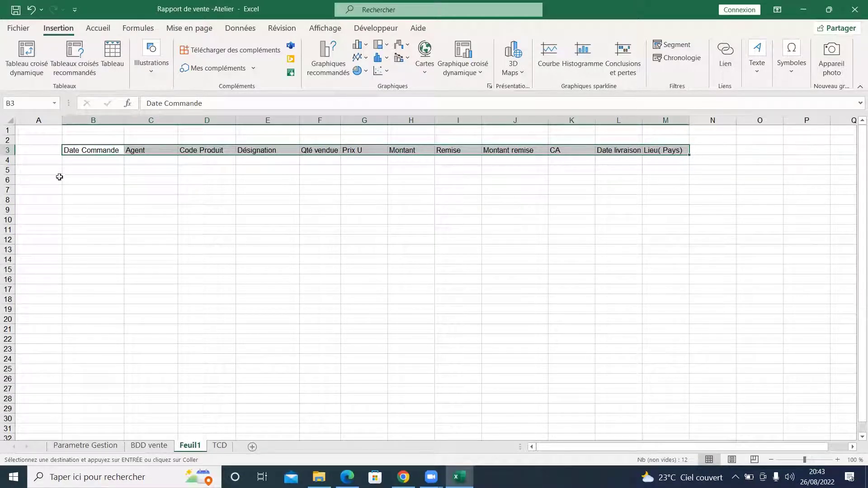
{"action": "left_click_drag", "start_coordinate": [110, 150], "coordinate": [667, 292]}
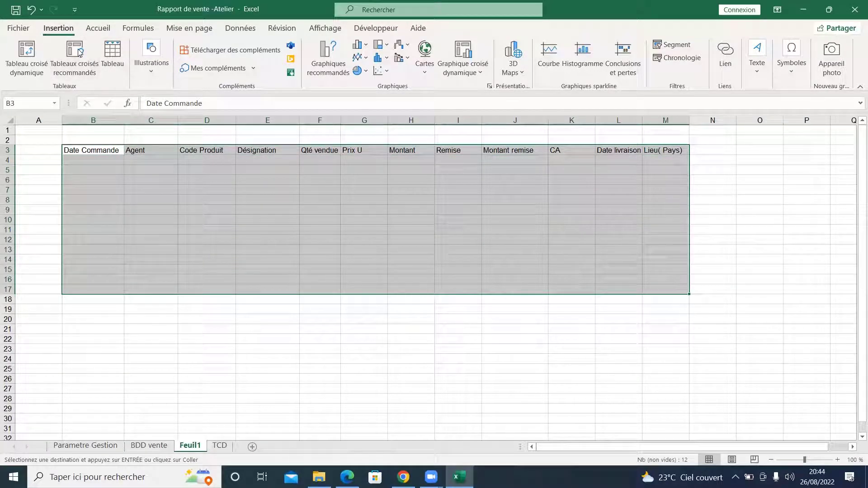
{"action": "left_click", "coordinate": [97, 28]}
{"action": "left_click", "coordinate": [127, 67]}
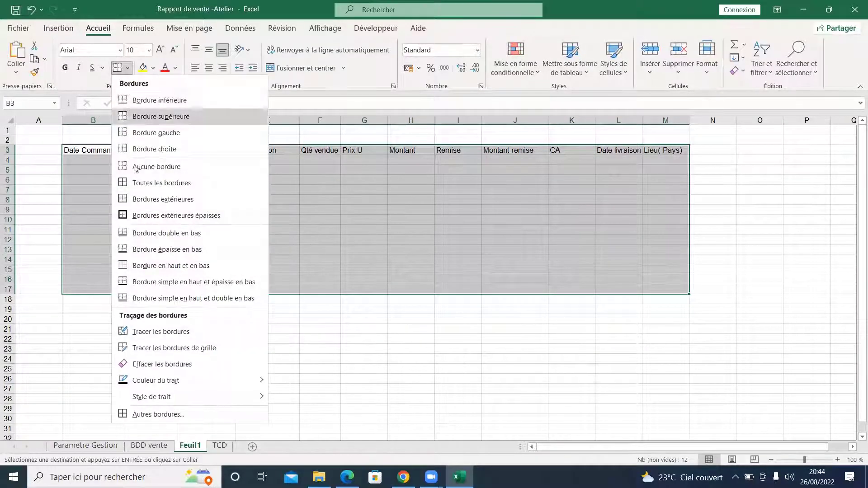
{"action": "left_click", "coordinate": [135, 182]}
{"action": "left_click", "coordinate": [102, 215]}
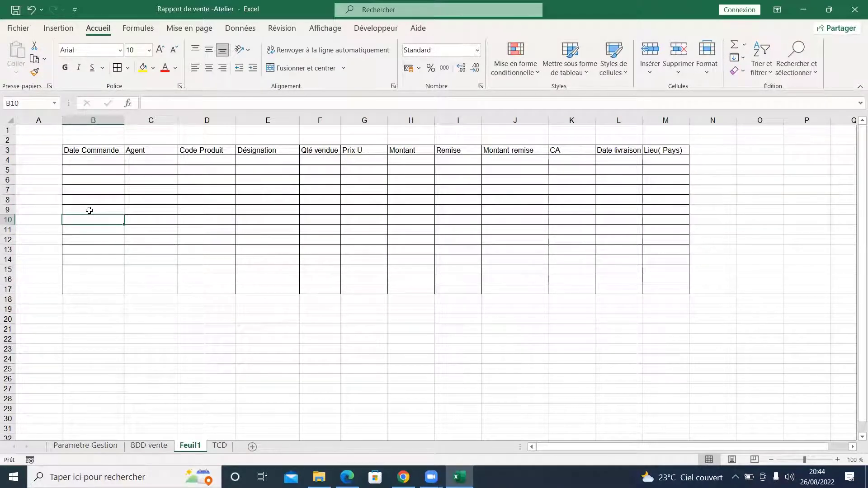
Step: Undo the borders applied to the range B3:M17
{"action": "left_click_drag", "start_coordinate": [100, 149], "coordinate": [665, 289]}
{"action": "left_click", "coordinate": [813, 460]}
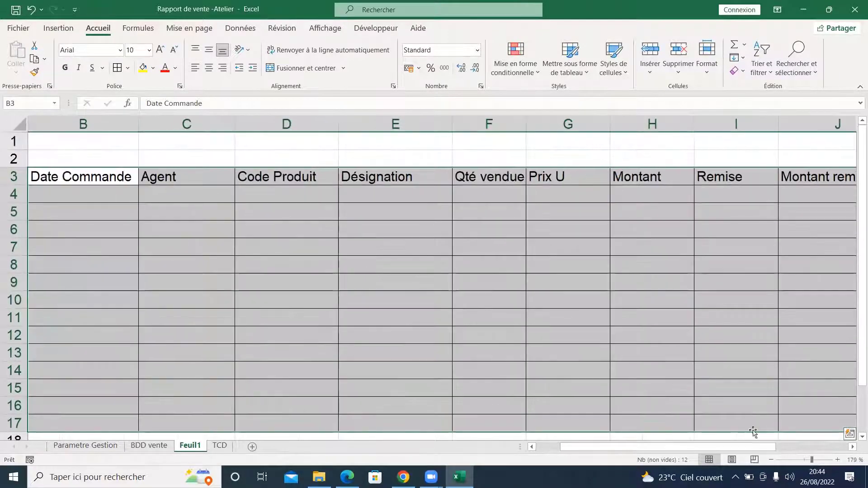
{"action": "left_click_drag", "start_coordinate": [811, 460], "coordinate": [807, 460]}
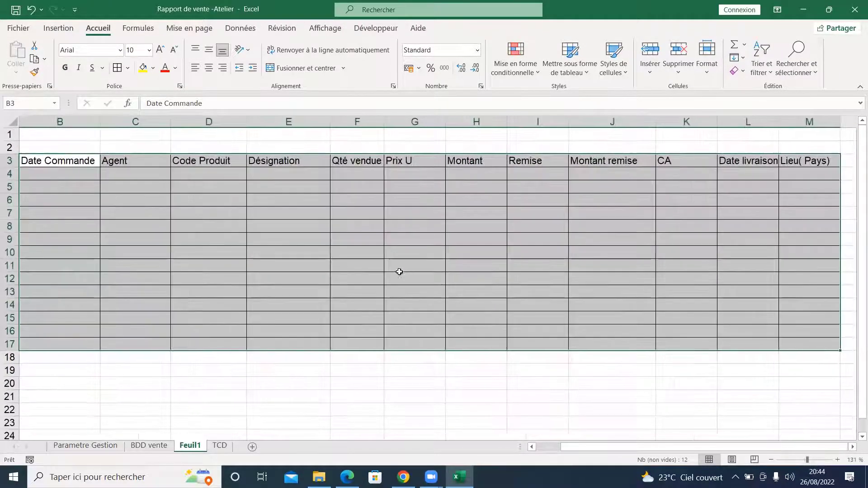
{"action": "left_click", "coordinate": [403, 274]}
{"action": "left_click_drag", "start_coordinate": [76, 163], "coordinate": [810, 165]}
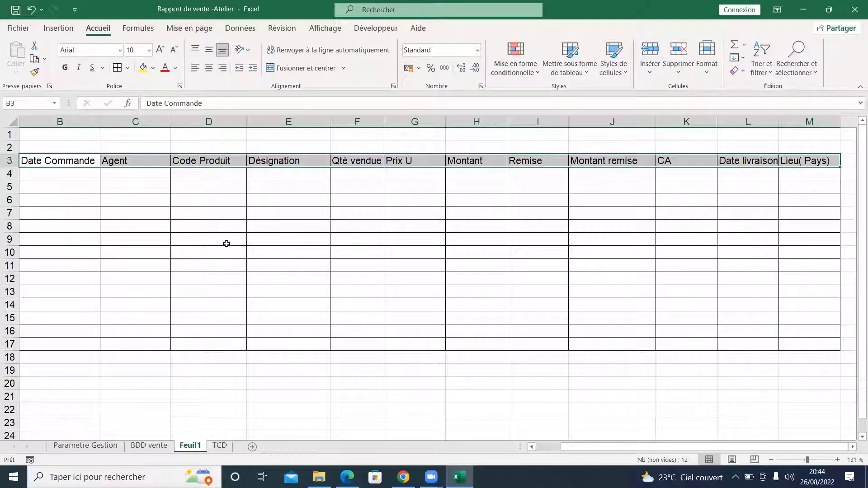
{"action": "left_click", "coordinate": [32, 10]}
{"action": "left_click", "coordinate": [32, 10]}
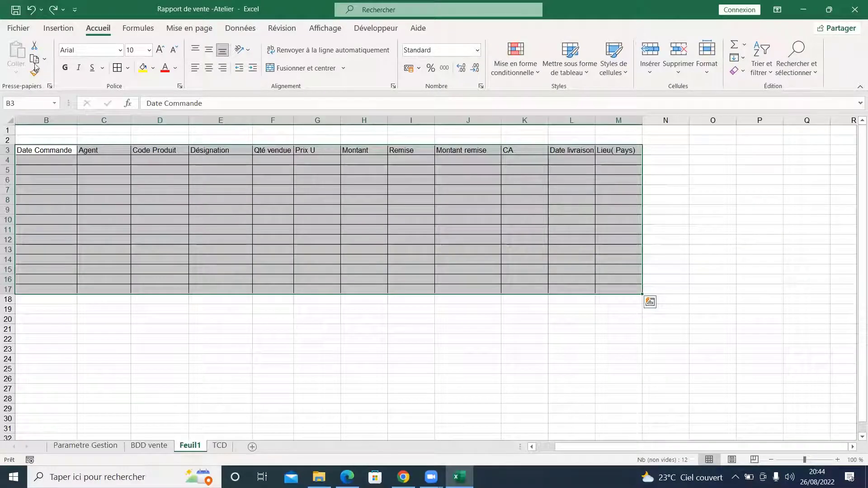
Step: Format the header row B3:M3 as a table in a blue style, specifying that the table has headers
{"action": "left_click_drag", "start_coordinate": [805, 460], "coordinate": [812, 460]}
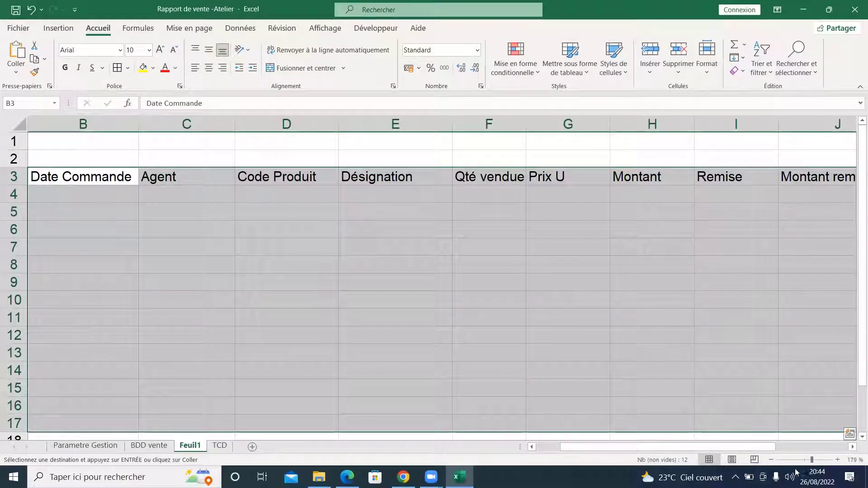
{"action": "left_click_drag", "start_coordinate": [812, 460], "coordinate": [808, 460]}
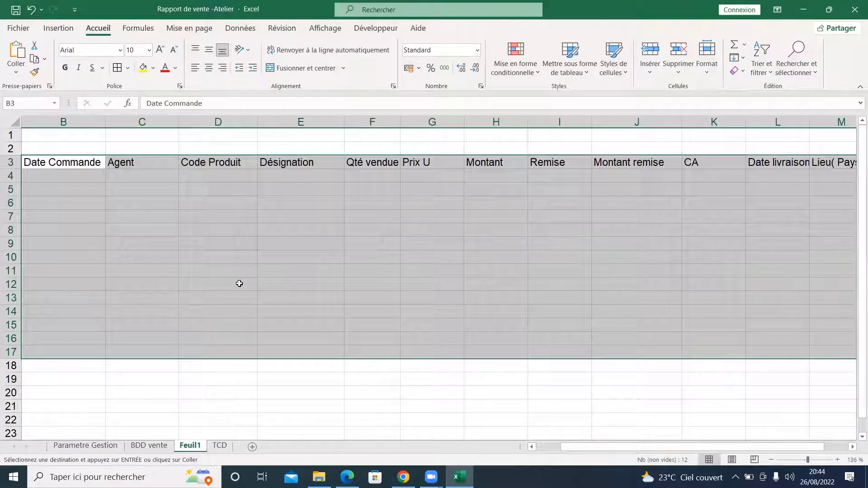
{"action": "left_click", "coordinate": [79, 162]}
{"action": "left_click_drag", "start_coordinate": [79, 161], "coordinate": [758, 164]}
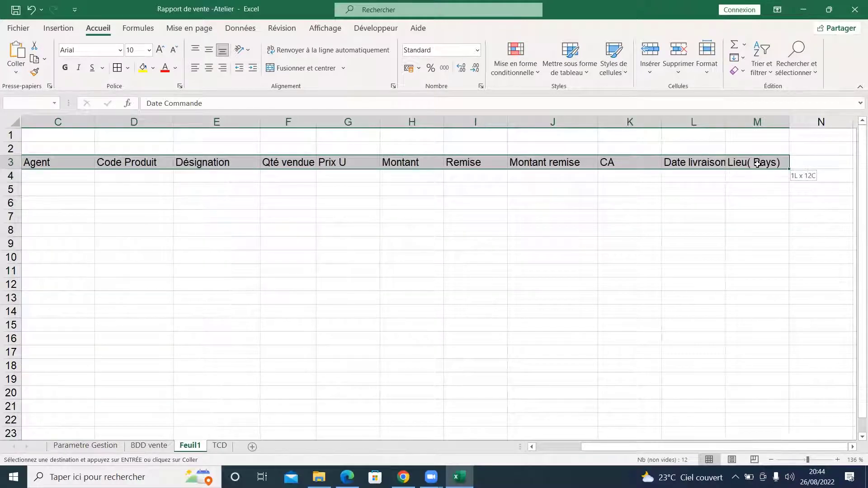
{"action": "left_click_drag", "start_coordinate": [758, 163], "coordinate": [757, 164]}
{"action": "left_click", "coordinate": [571, 68]}
{"action": "left_click", "coordinate": [601, 138]}
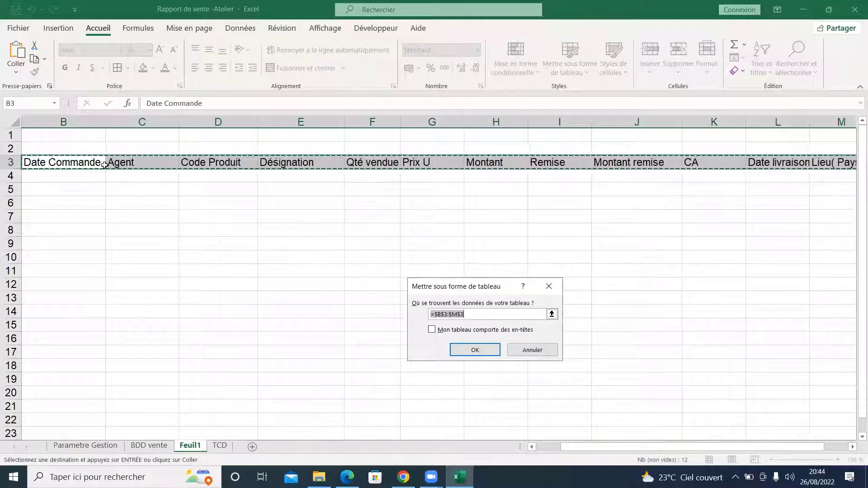
{"action": "left_click", "coordinate": [436, 330]}
{"action": "left_click", "coordinate": [475, 351]}
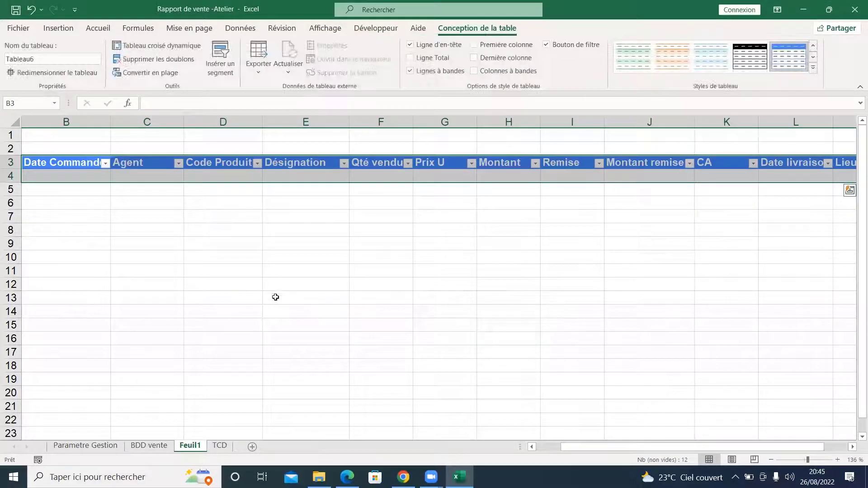
Step: Turn off the filter buttons in the new table's header row
{"action": "left_click", "coordinate": [275, 297]}
{"action": "left_click", "coordinate": [292, 174]}
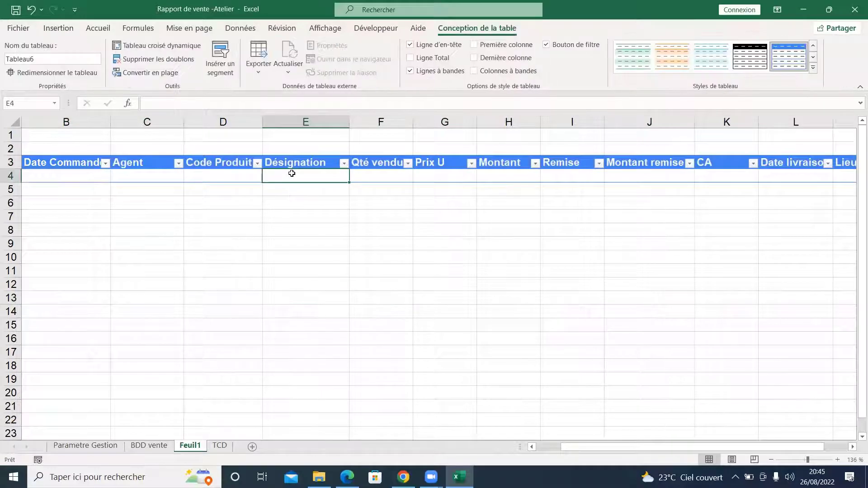
{"action": "left_click", "coordinate": [547, 44]}
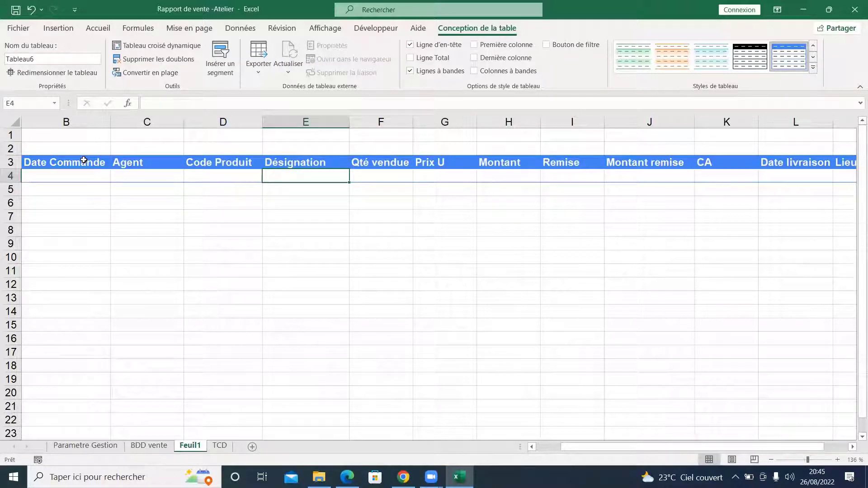
Step: Enter the test order dates 25/08/2022 in B4 and 26/08/2022 in B5 under Date Commande
{"action": "left_click", "coordinate": [77, 179]}
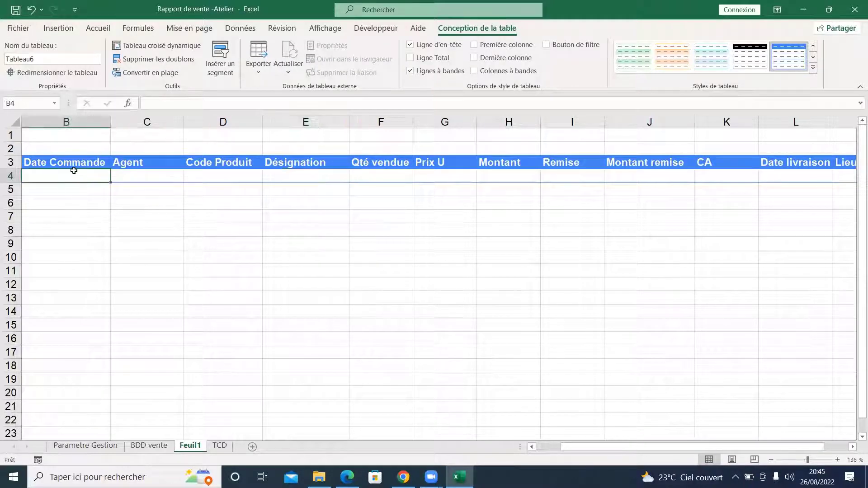
{"action": "type", "text": "25/"}
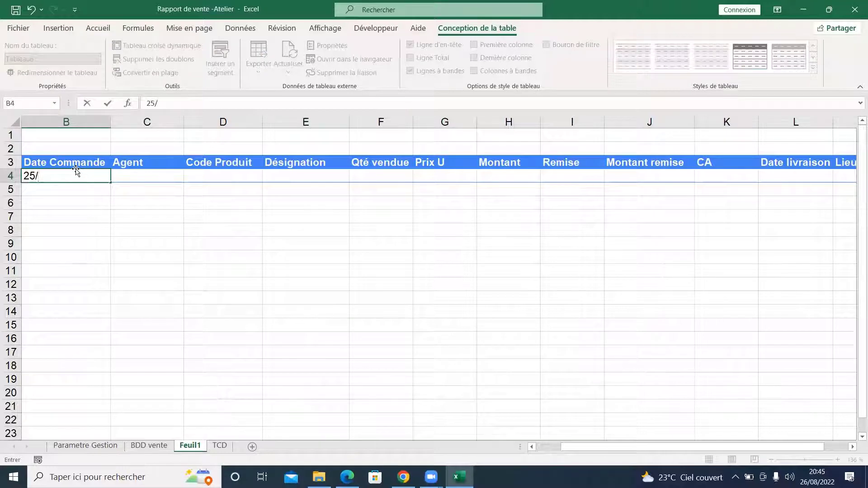
{"action": "type", "text": "08/2022"}
{"action": "key", "text": "Return"}
{"action": "type", "text": "2"}
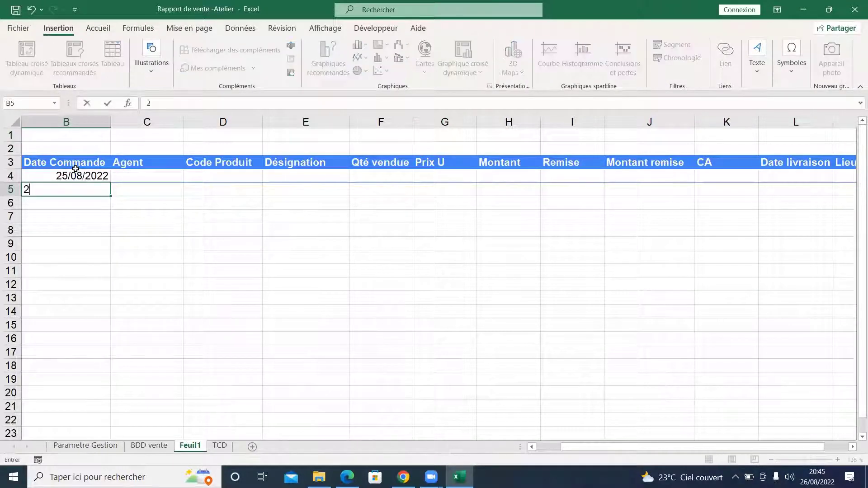
{"action": "type", "text": "6/08/2022"}
{"action": "key", "text": "Return"}
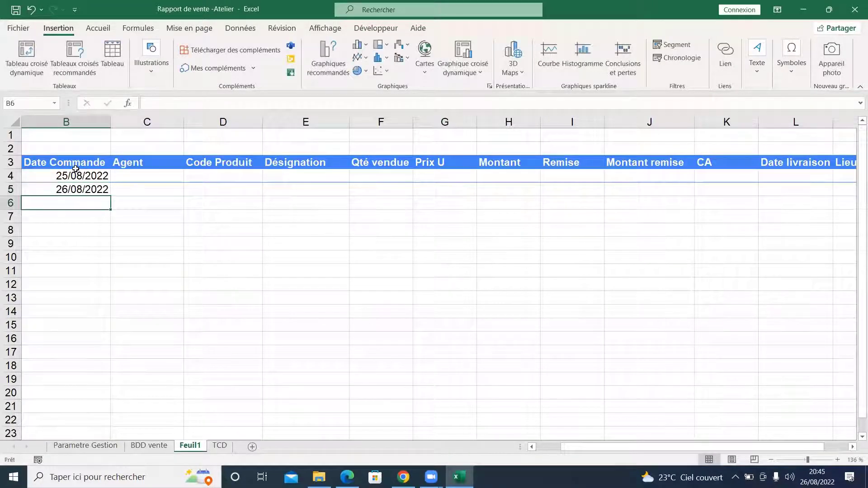
Step: Delete the two test dates from B4 and B5
{"action": "left_click", "coordinate": [104, 185]}
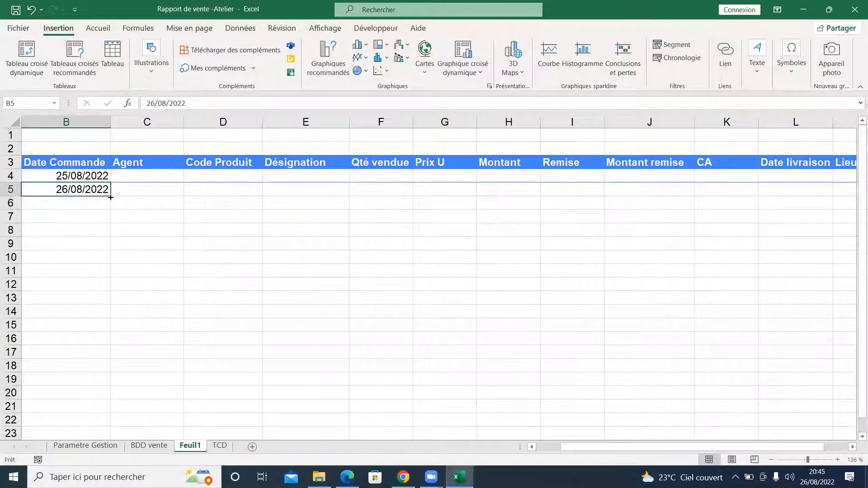
{"action": "left_click_drag", "start_coordinate": [101, 172], "coordinate": [136, 258]}
{"action": "left_click", "coordinate": [82, 176]}
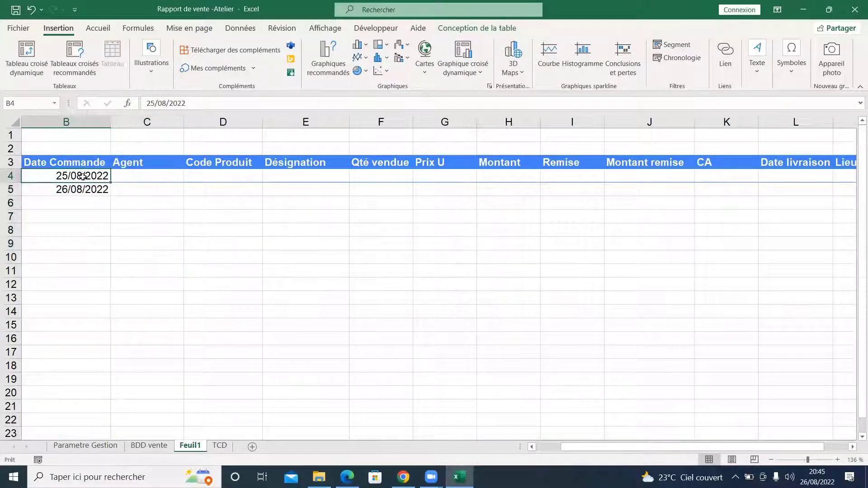
{"action": "key", "text": "Delete"}
{"action": "left_click", "coordinate": [80, 188]}
{"action": "key", "text": "Delete"}
{"action": "left_click", "coordinate": [83, 240]}
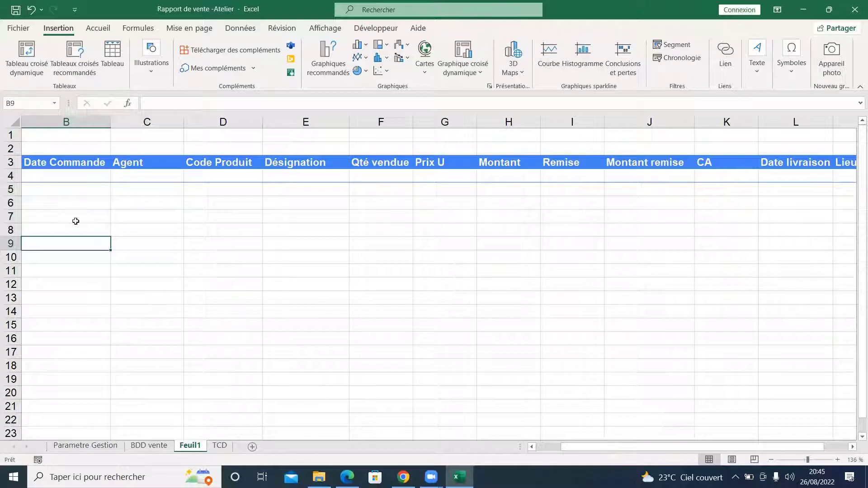
Step: Select the table range B3:M4 and look over its headers from Date Commande to Lieu( Pays)
{"action": "left_click_drag", "start_coordinate": [80, 169], "coordinate": [676, 175]}
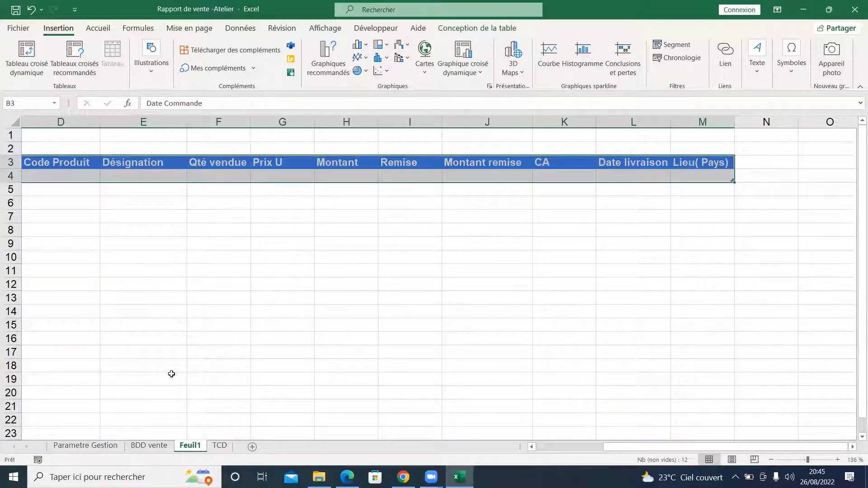
{"action": "left_click_drag", "start_coordinate": [620, 447], "coordinate": [444, 448]}
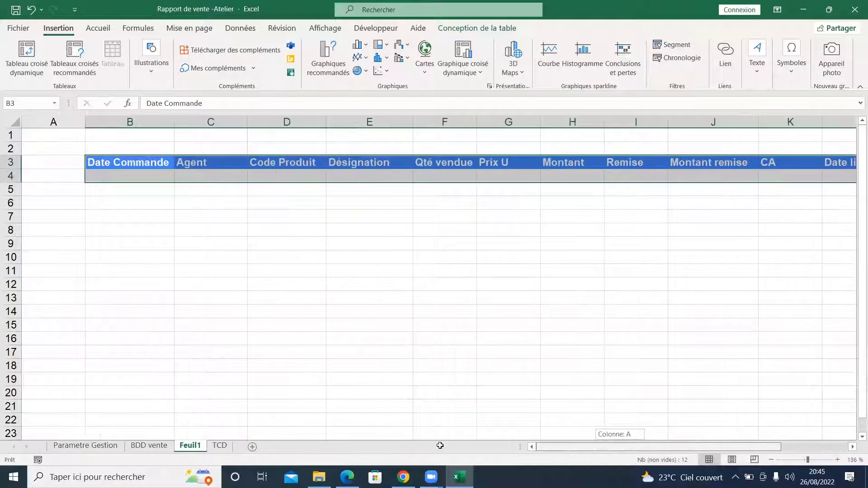
Step: Look over the new table's columns from Date Commande to Prix U, including the cells below Date Commande
{"action": "left_click", "coordinate": [141, 176]}
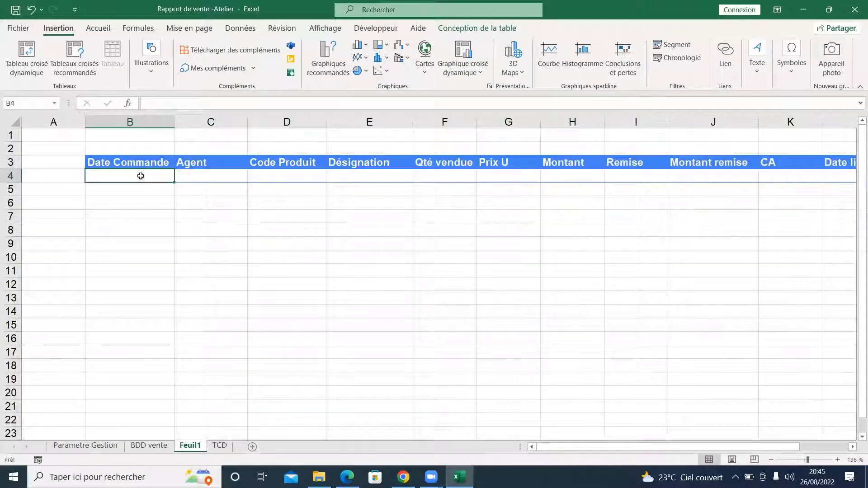
{"action": "left_click_drag", "start_coordinate": [140, 176], "coordinate": [149, 258]}
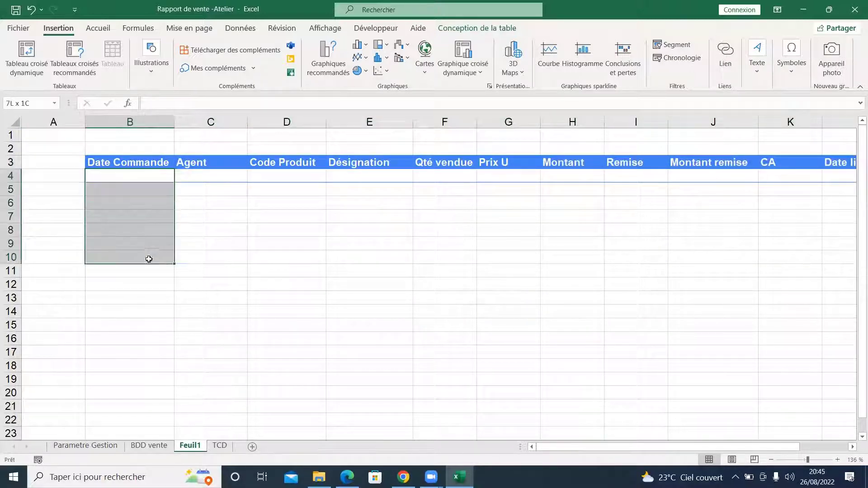
{"action": "left_click", "coordinate": [202, 172]}
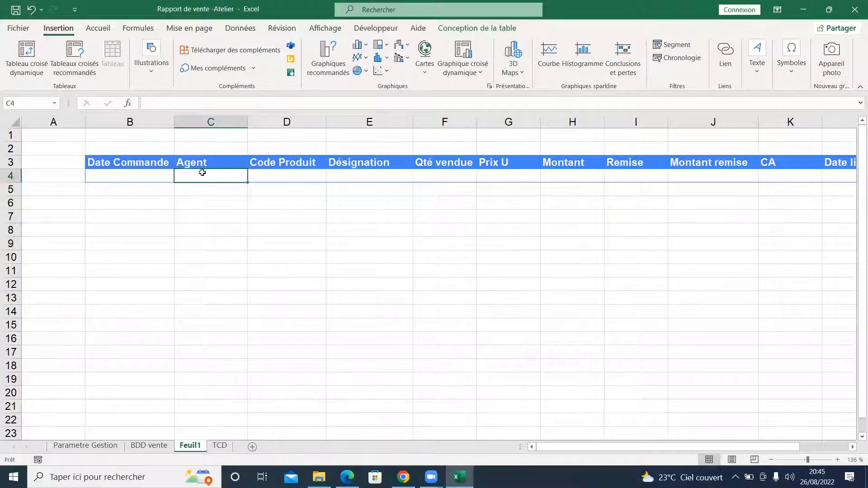
{"action": "left_click", "coordinate": [204, 165]}
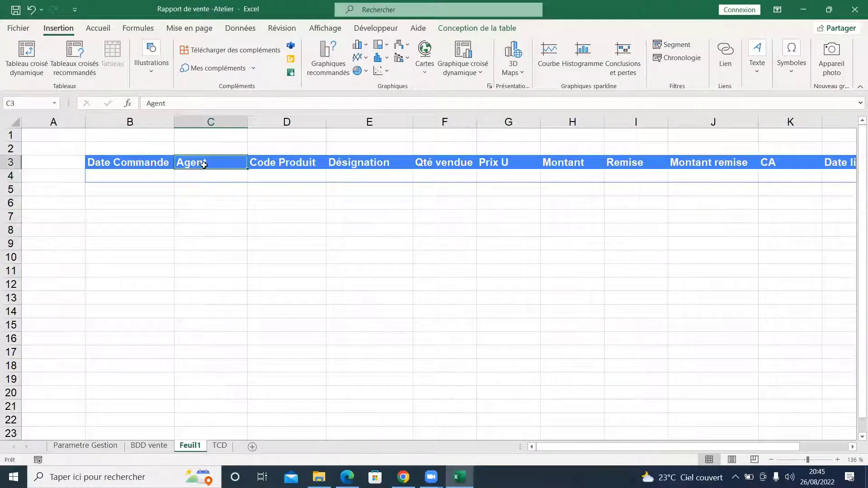
{"action": "left_click", "coordinate": [287, 176]}
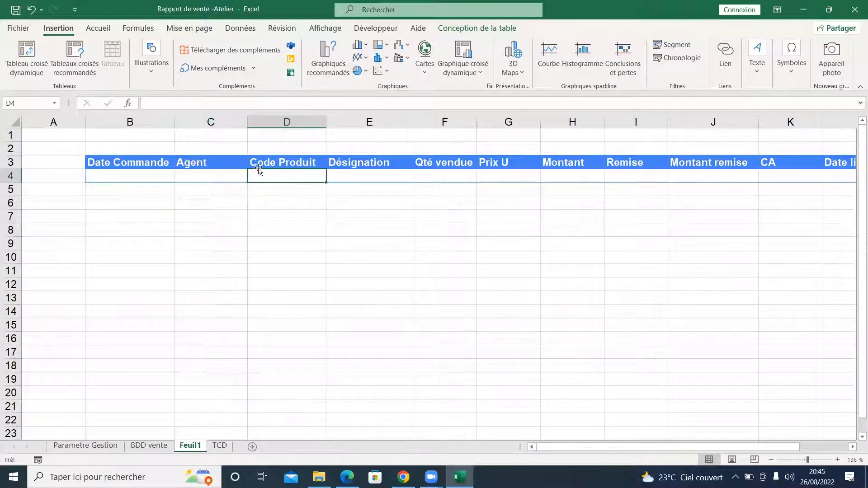
{"action": "left_click", "coordinate": [361, 174]}
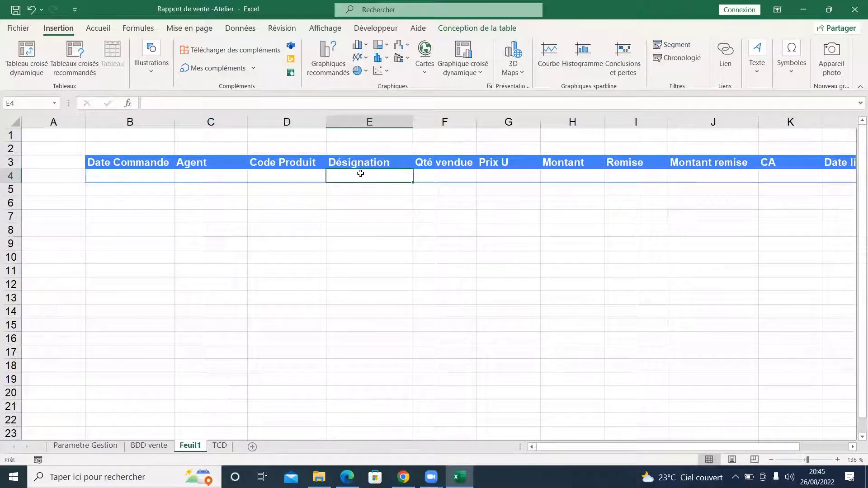
{"action": "left_click", "coordinate": [310, 175]}
{"action": "left_click", "coordinate": [346, 179]}
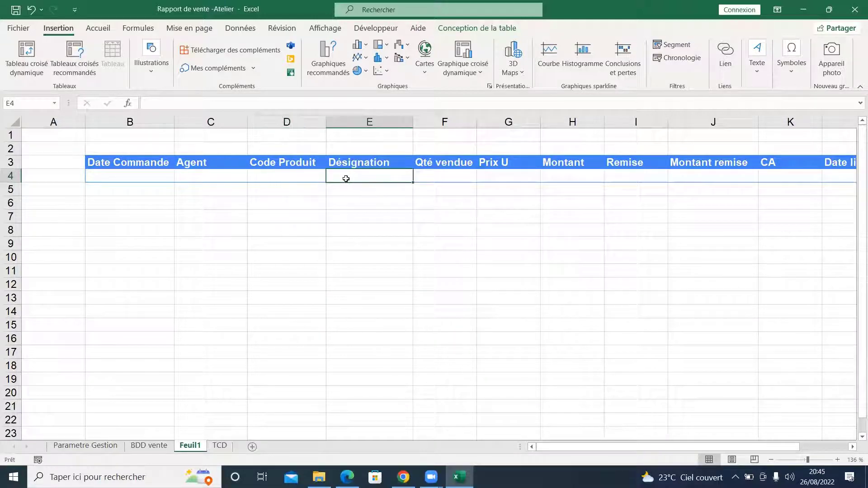
{"action": "left_click", "coordinate": [423, 175]}
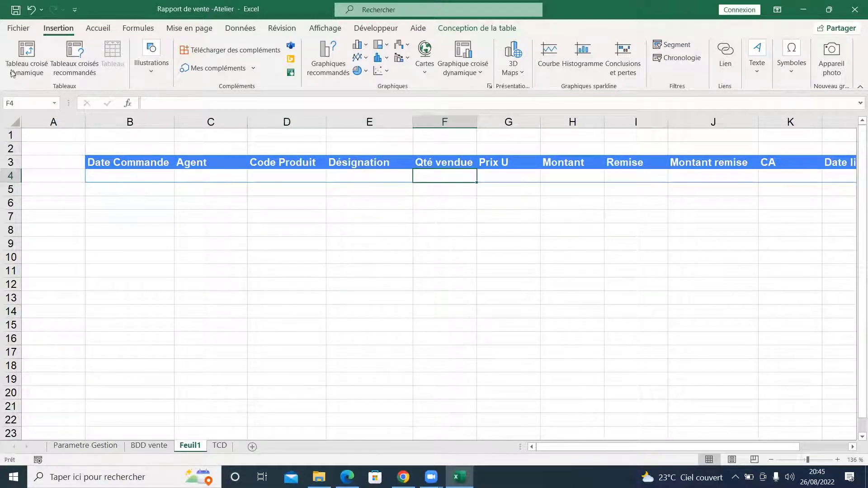
{"action": "left_click", "coordinate": [489, 177]}
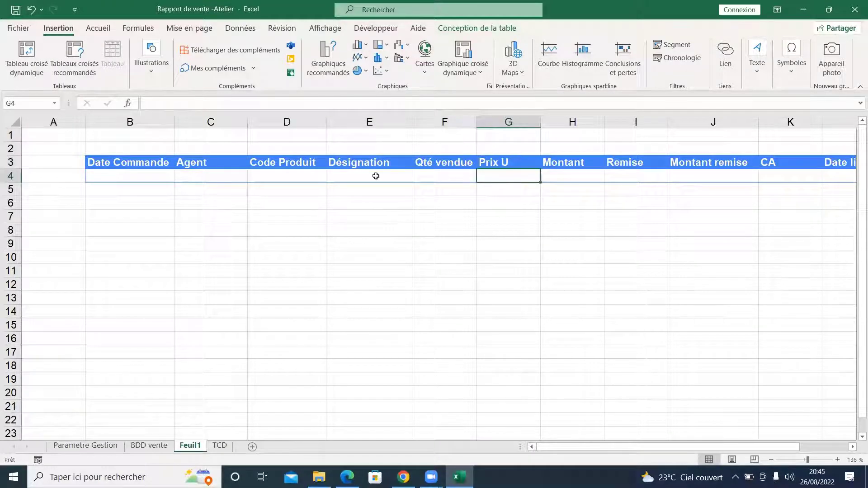
{"action": "left_click", "coordinate": [349, 176]}
{"action": "left_click", "coordinate": [277, 177]}
{"action": "left_click", "coordinate": [357, 174]}
{"action": "left_click", "coordinate": [506, 173]}
Step: Enter the test product code AAA-29 in D4 under Code Produit
{"action": "left_click", "coordinate": [297, 175]}
{"action": "type", "text": "AA"}
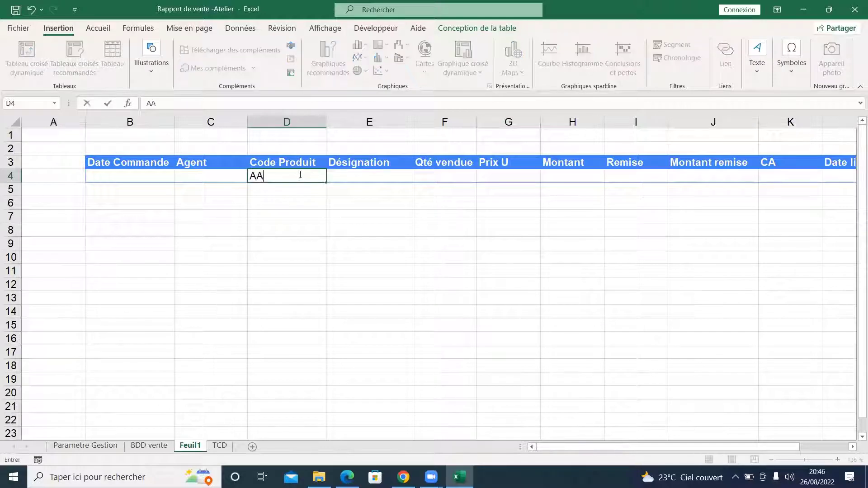
{"action": "type", "text": "A-29"}
{"action": "left_click", "coordinate": [507, 180]}
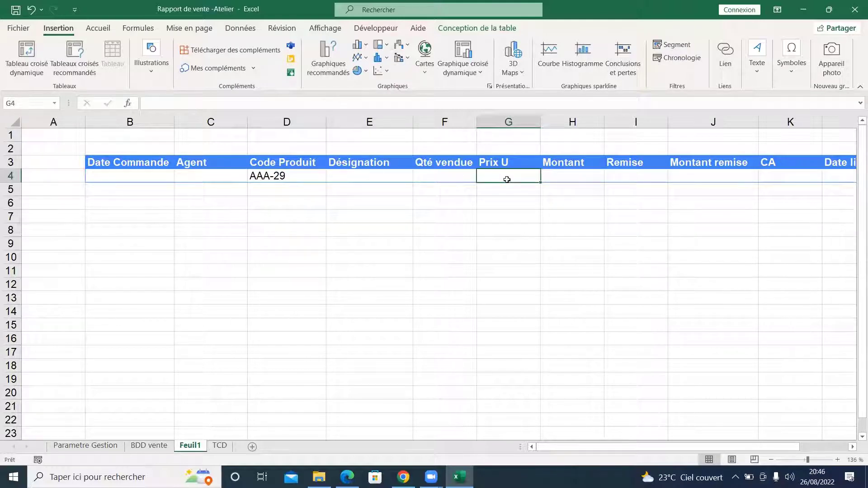
Step: Examine the table row's columns from Code Produit across Qté vendue, Prix U, Montant, Remise and Montant remise to CA
{"action": "left_click", "coordinate": [285, 175]}
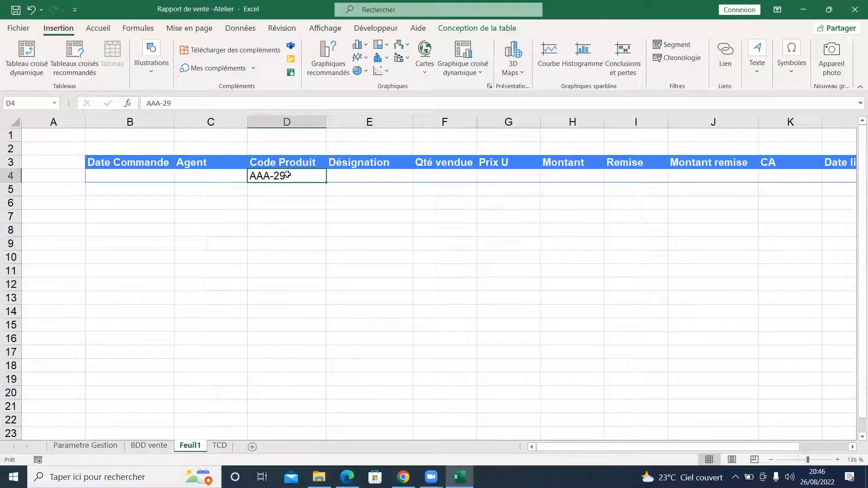
{"action": "left_click", "coordinate": [503, 175]}
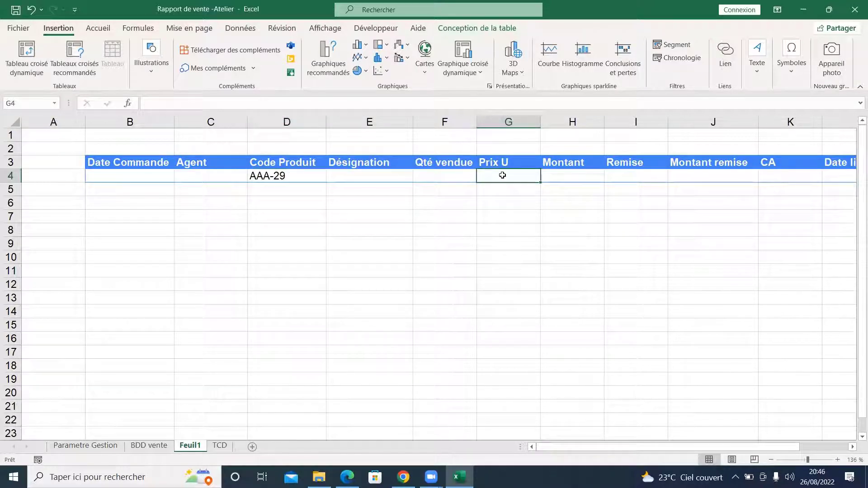
{"action": "left_click", "coordinate": [571, 174]}
{"action": "left_click", "coordinate": [450, 174]}
{"action": "left_click", "coordinate": [496, 176]}
{"action": "left_click", "coordinate": [566, 174]}
{"action": "left_click", "coordinate": [619, 175]}
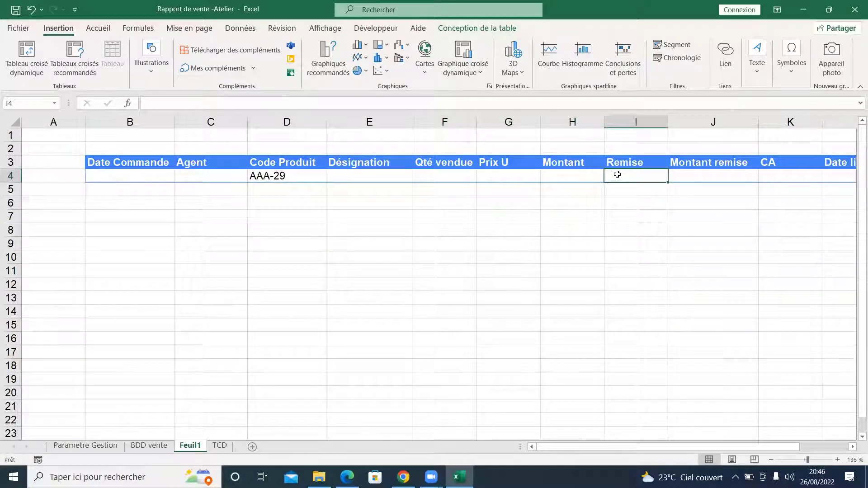
{"action": "left_click", "coordinate": [707, 174]}
{"action": "left_click", "coordinate": [792, 175]}
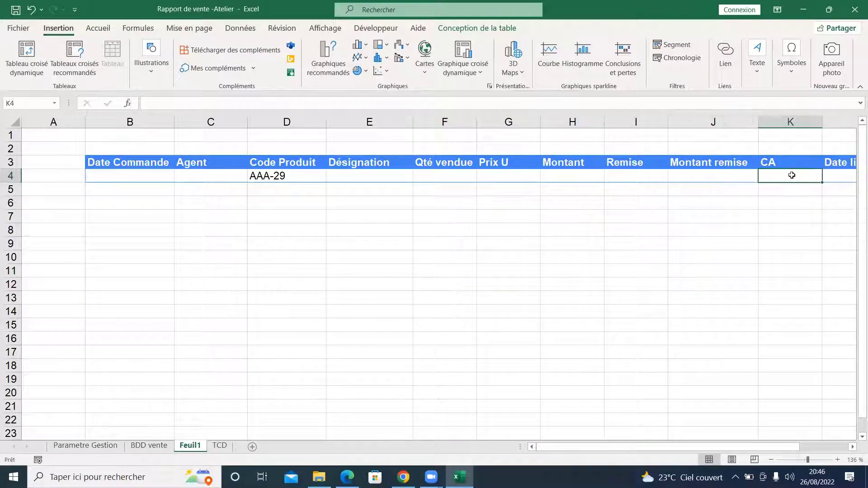
{"action": "left_click_drag", "start_coordinate": [579, 448], "coordinate": [389, 446]}
Step: Delete the test product code from D4
{"action": "left_click", "coordinate": [268, 175]}
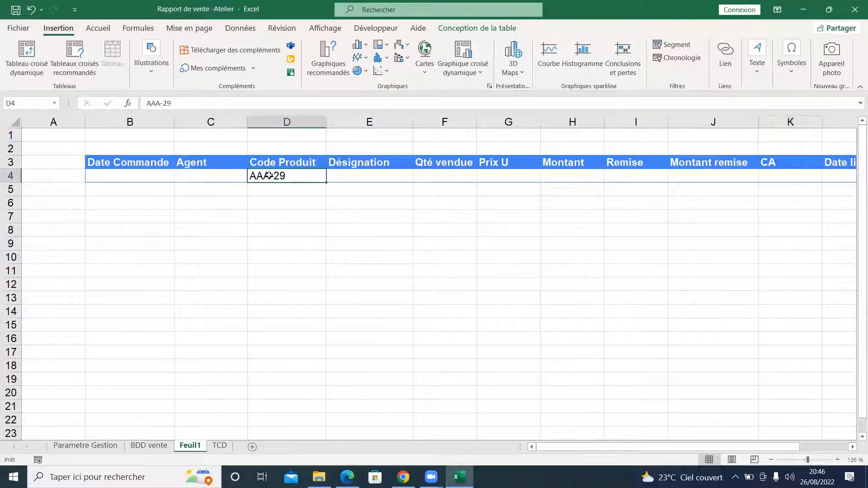
{"action": "key", "text": "Delete"}
{"action": "left_click", "coordinate": [262, 283]}
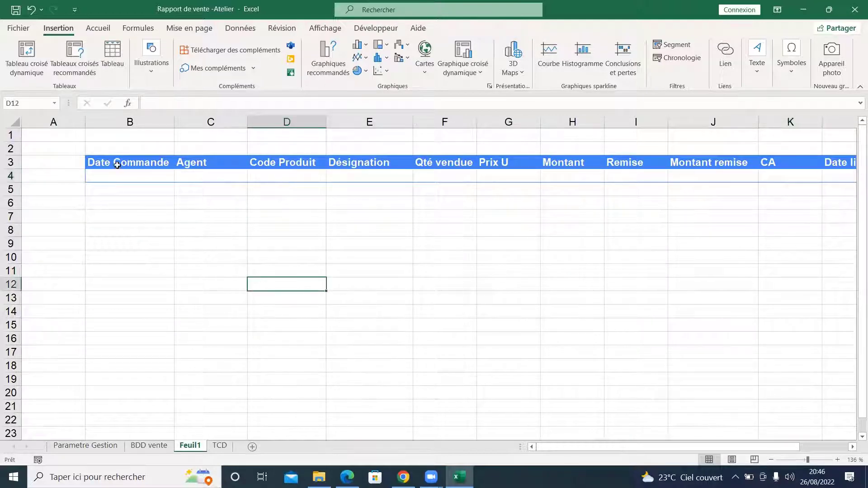
Step: Look over the agent list and the product table on the Parametre Gestion sheet
{"action": "left_click", "coordinate": [118, 166]}
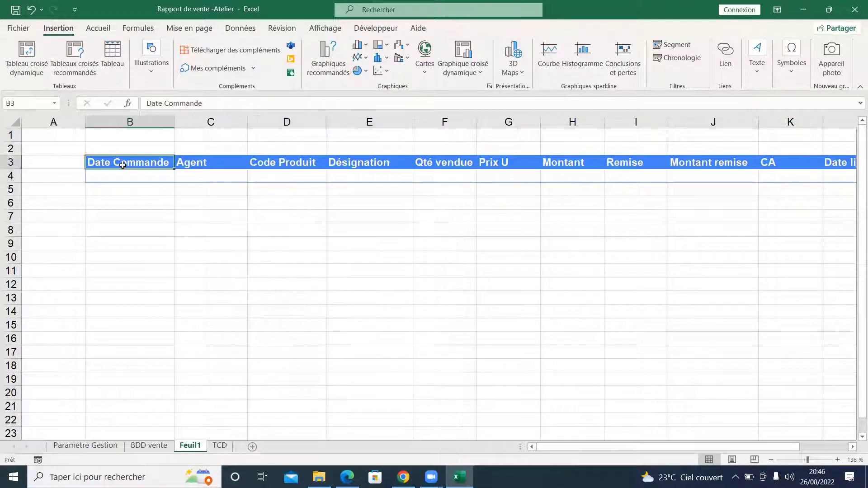
{"action": "left_click", "coordinate": [85, 446]}
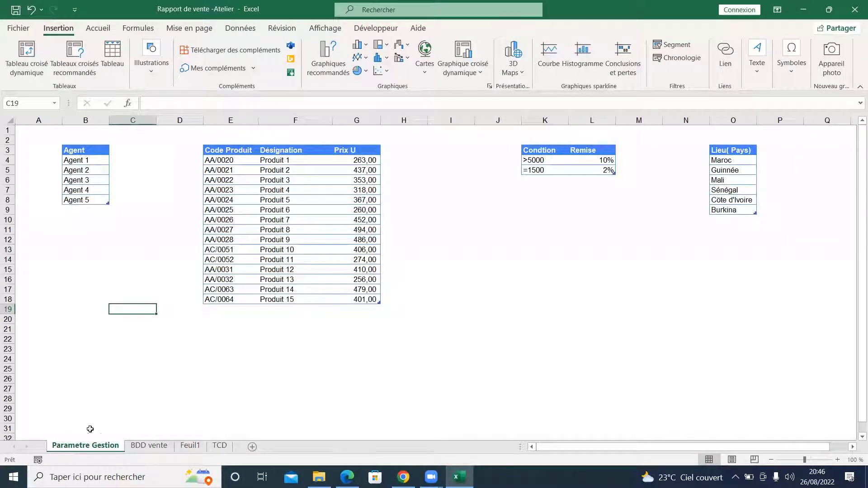
{"action": "left_click_drag", "start_coordinate": [84, 161], "coordinate": [114, 205]}
{"action": "left_click_drag", "start_coordinate": [219, 160], "coordinate": [350, 293]}
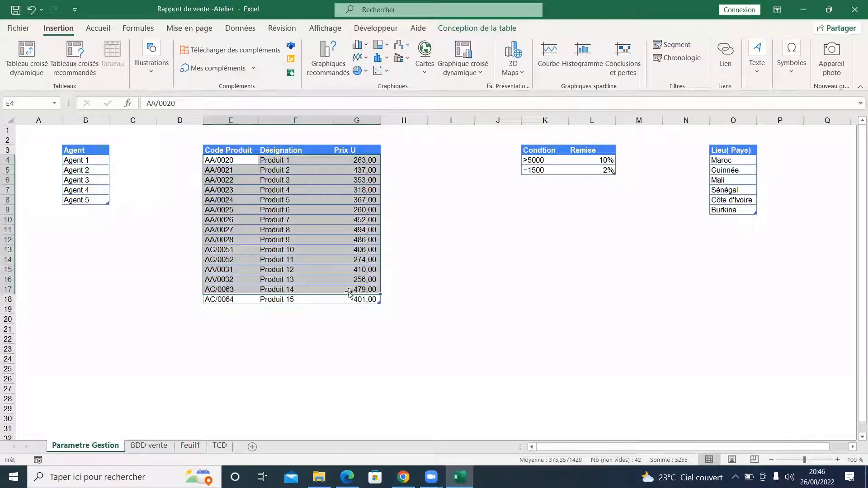
Step: Move the Feuil1 sheet between Parametre Gestion and BDD vente, and select B4 under Date Commande
{"action": "left_click", "coordinate": [190, 445]}
{"action": "left_click_drag", "start_coordinate": [127, 432], "coordinate": [127, 435]}
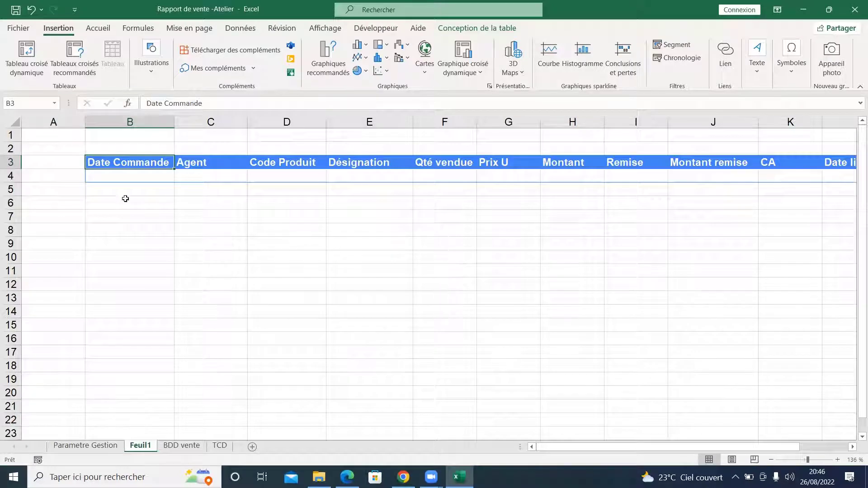
{"action": "left_click", "coordinate": [123, 176]}
Step: Rename the Feuil1 sheet as bb
{"action": "left_click", "coordinate": [76, 446]}
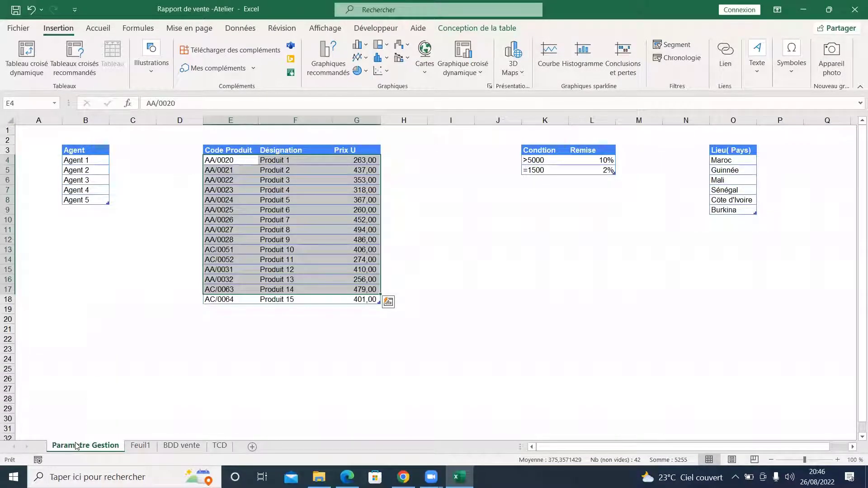
{"action": "left_click", "coordinate": [139, 447]}
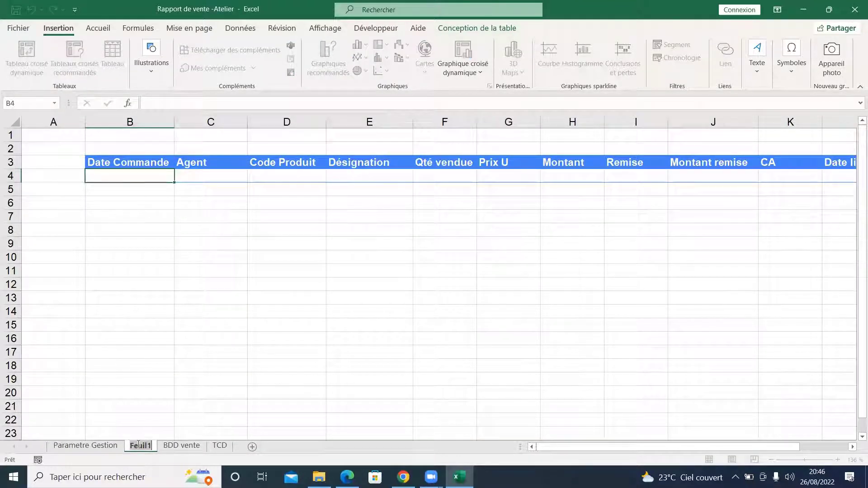
{"action": "type", "text": "bb"}
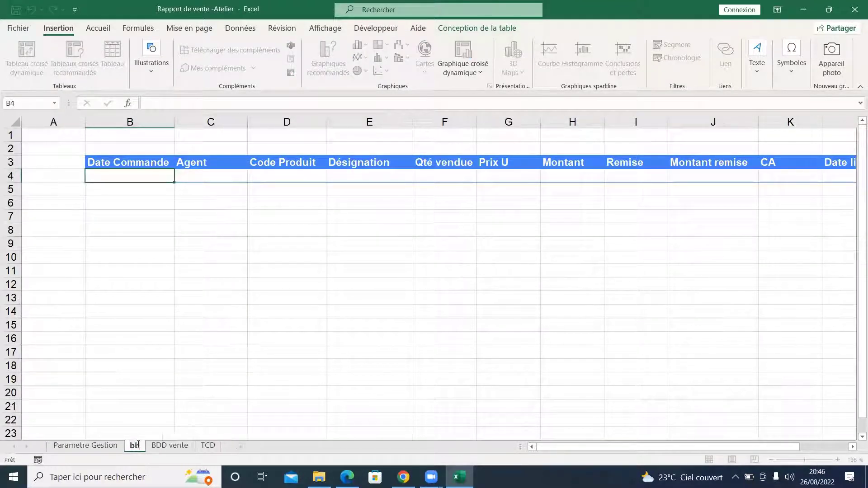
{"action": "left_click", "coordinate": [77, 405]}
Step: Compare the agent list on the Parametre Gestion sheet with the Agent column of the table on bb
{"action": "left_click", "coordinate": [84, 441]}
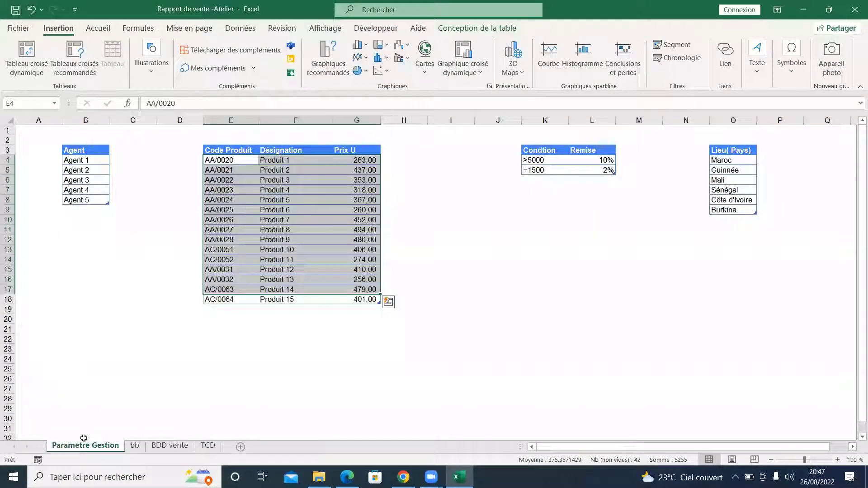
{"action": "left_click", "coordinate": [98, 321]}
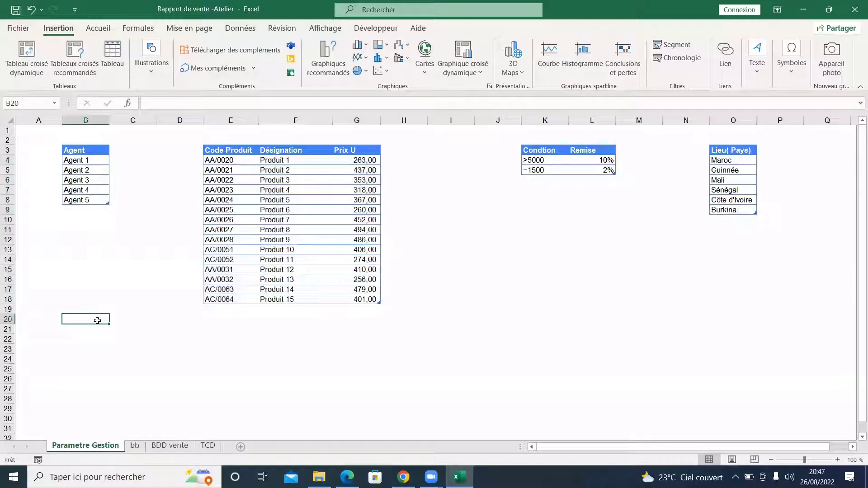
{"action": "left_click", "coordinate": [135, 445]}
{"action": "left_click_drag", "start_coordinate": [194, 177], "coordinate": [224, 327]}
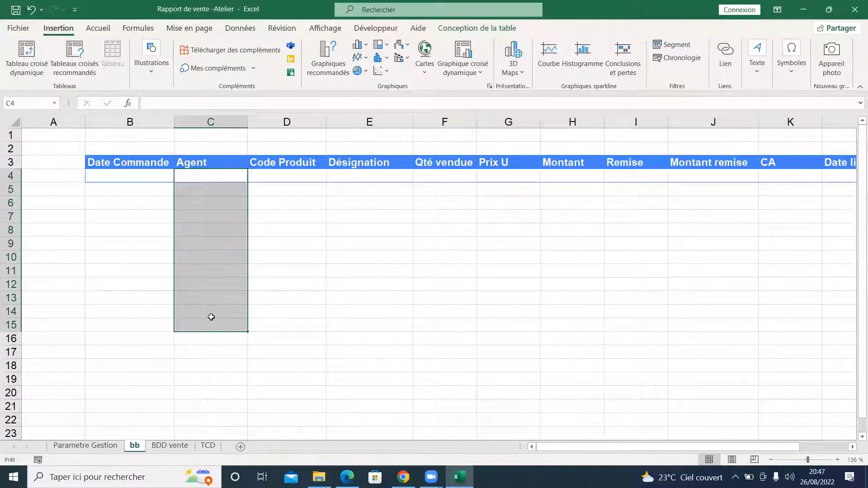
{"action": "left_click", "coordinate": [85, 446]}
{"action": "left_click_drag", "start_coordinate": [88, 158], "coordinate": [88, 171]}
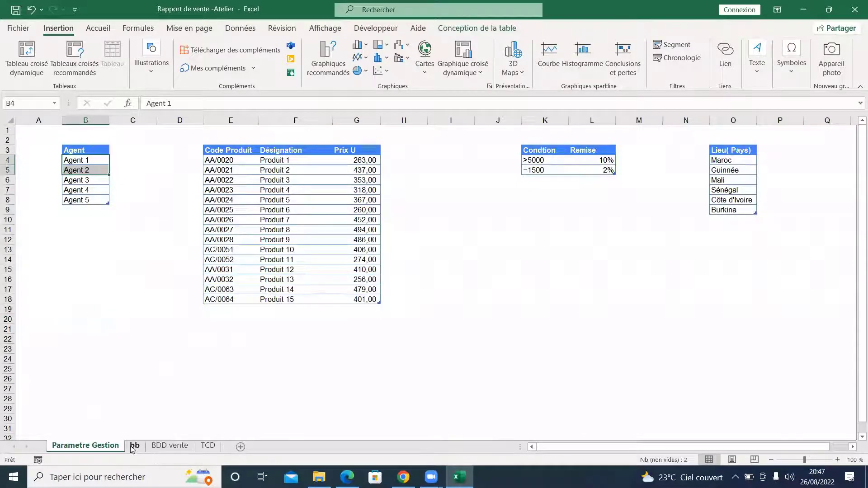
{"action": "left_click", "coordinate": [134, 447]}
{"action": "key", "text": "ctrl+a"}
{"action": "left_click", "coordinate": [166, 172]}
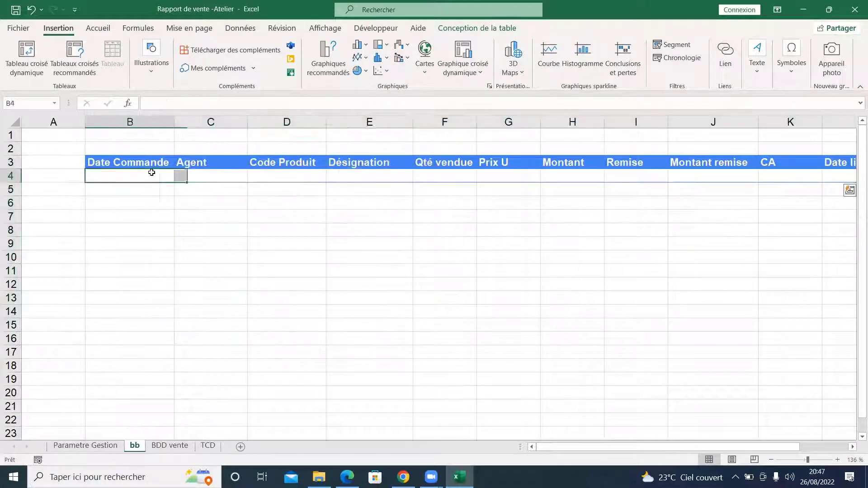
{"action": "left_click", "coordinate": [197, 175]}
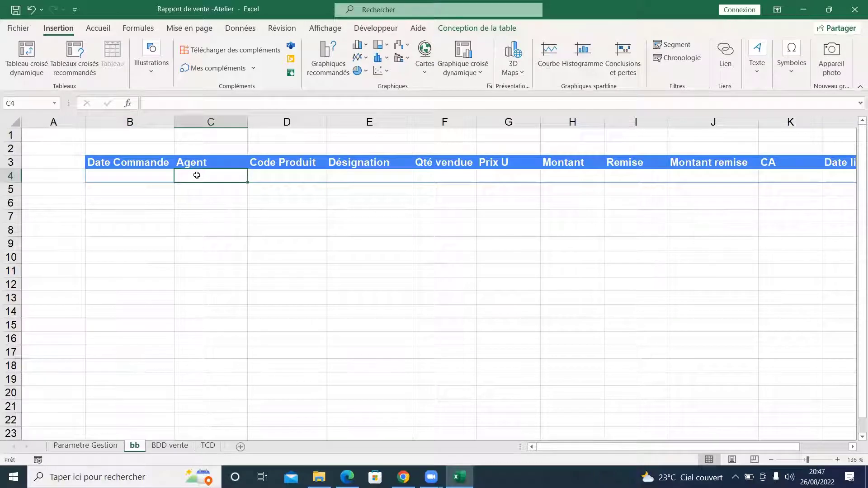
{"action": "type", "text": "DG"}
{"action": "key", "text": "Escape"}
Step: Compare the agent list and product table on Parametre Gestion with the Code Produit and Désignation columns on bb
{"action": "left_click", "coordinate": [85, 445]}
{"action": "left_click_drag", "start_coordinate": [88, 155], "coordinate": [94, 204]}
{"action": "left_click_drag", "start_coordinate": [213, 161], "coordinate": [339, 202]}
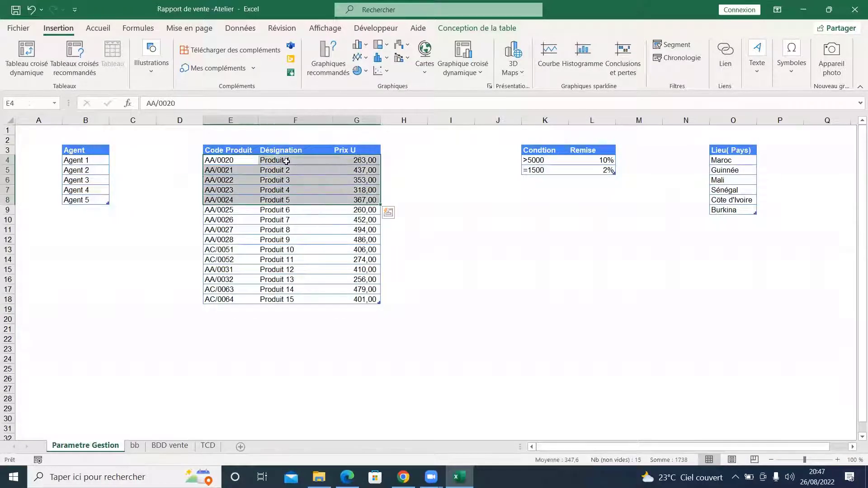
{"action": "left_click", "coordinate": [287, 161]}
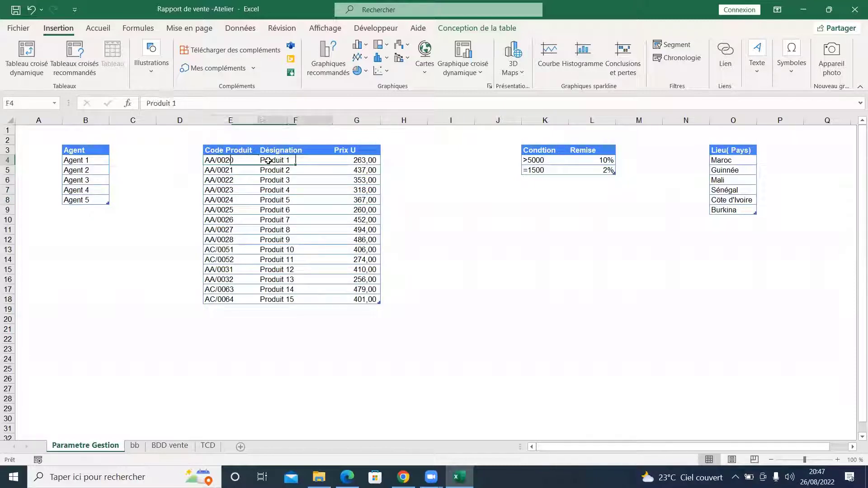
{"action": "left_click", "coordinate": [350, 161]}
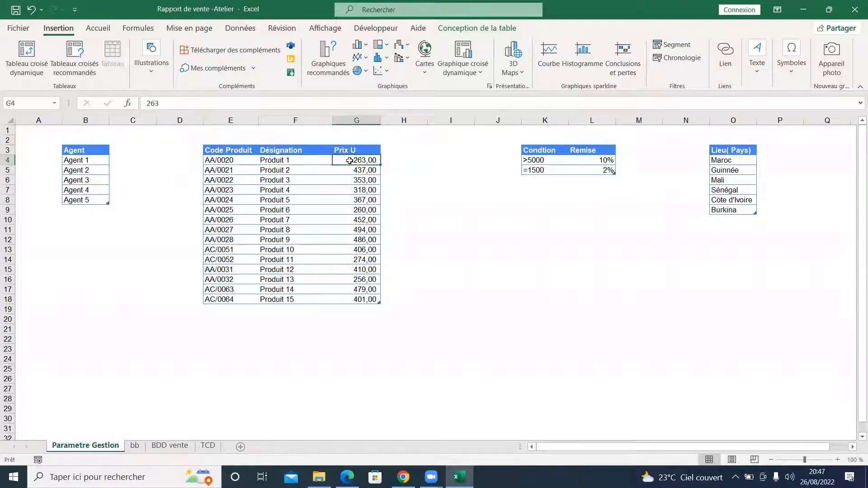
{"action": "left_click", "coordinate": [134, 446]}
{"action": "left_click", "coordinate": [285, 174]}
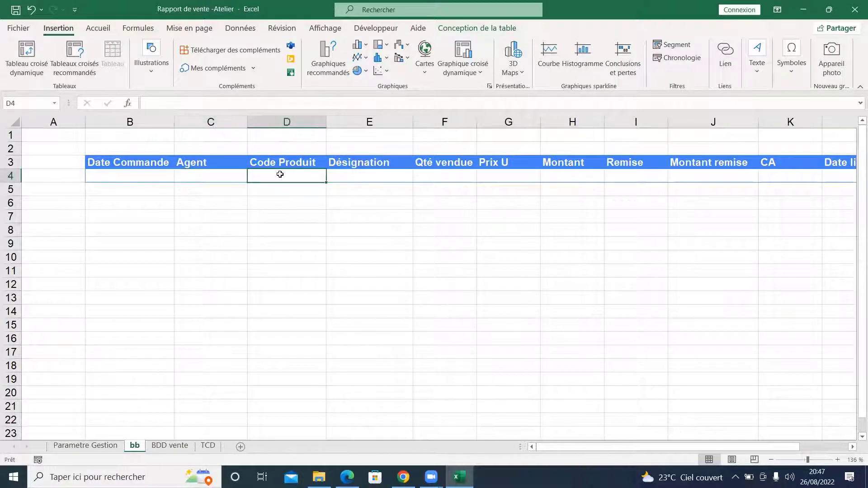
{"action": "left_click", "coordinate": [343, 172]}
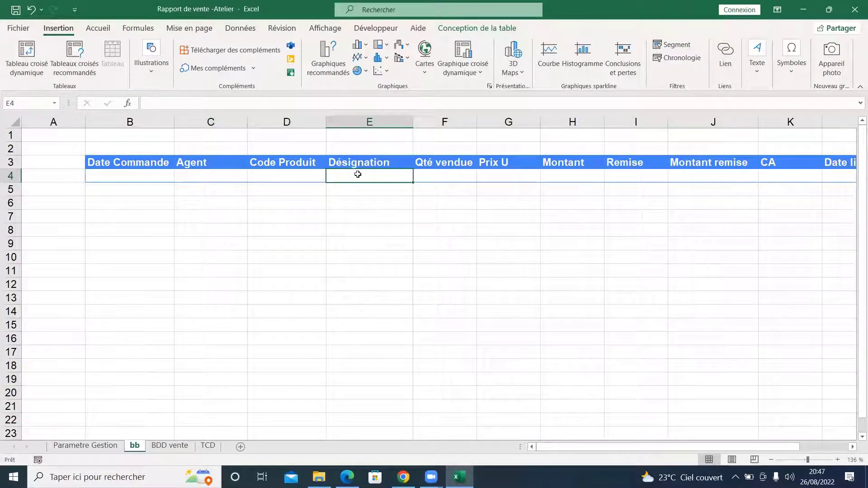
Step: Fill the cells under Désignation, Code Produit and Prix U in row 4 of the table on bb with yellow
{"action": "left_click", "coordinate": [98, 28]}
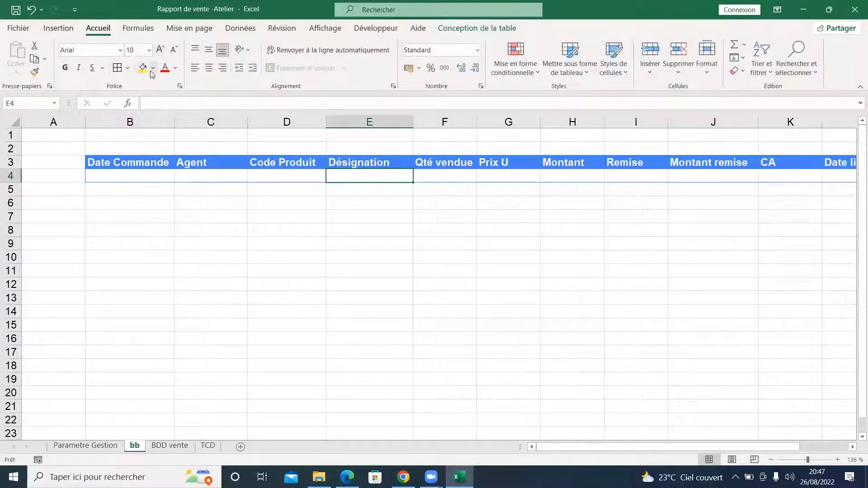
{"action": "left_click", "coordinate": [143, 68]}
{"action": "left_click", "coordinate": [290, 176]}
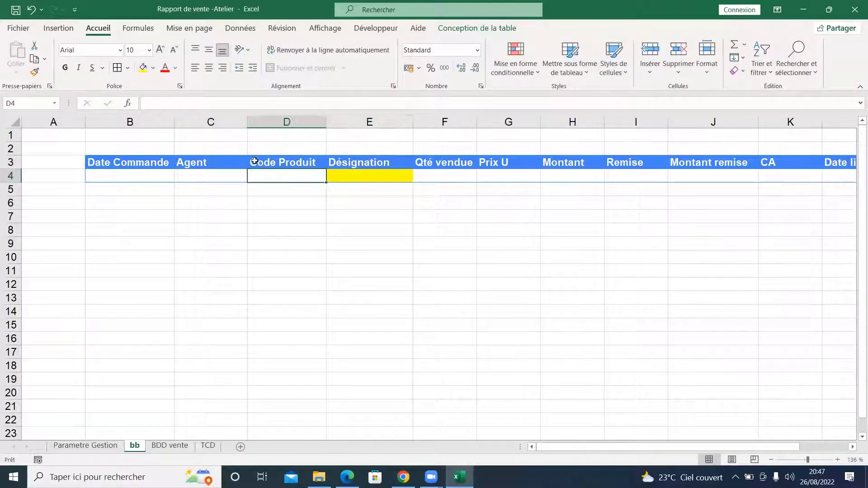
{"action": "left_click", "coordinate": [143, 68]}
{"action": "left_click", "coordinate": [491, 177]}
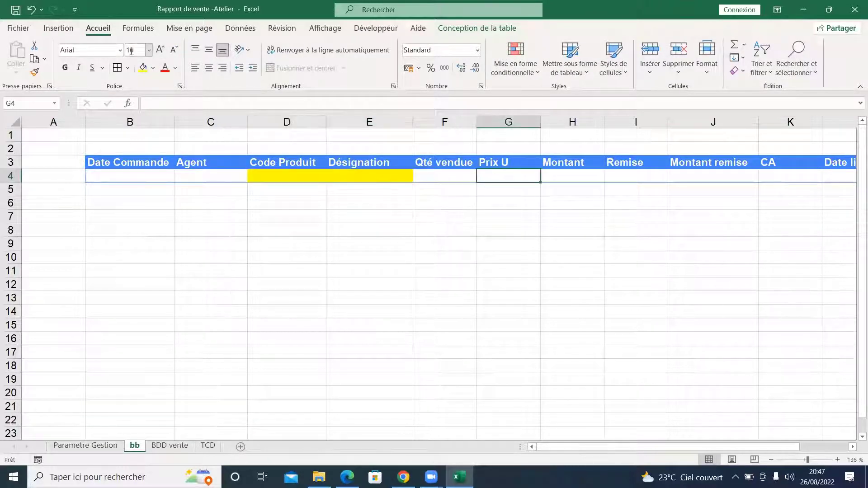
{"action": "left_click", "coordinate": [141, 70]}
Step: Copy the product code AA/0025 from the Parametre Gestion product table into D4 under Code Produit on bb
{"action": "left_click", "coordinate": [304, 177]}
{"action": "type", "text": "a"}
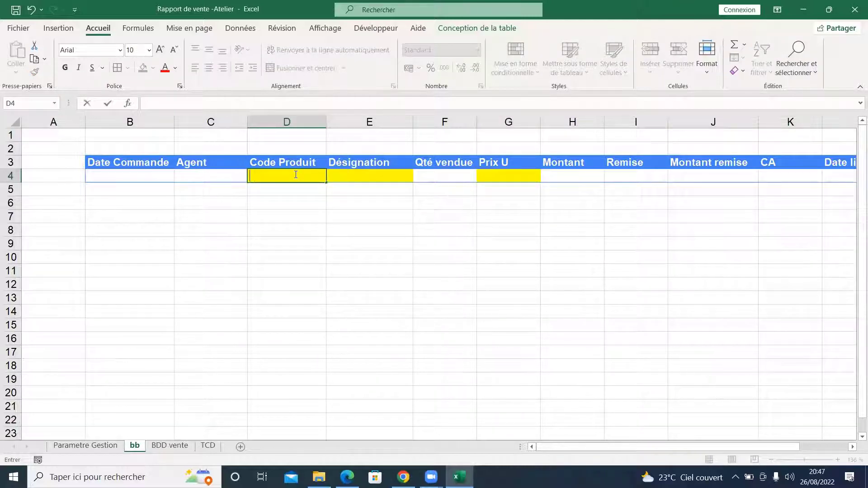
{"action": "left_click", "coordinate": [86, 447]}
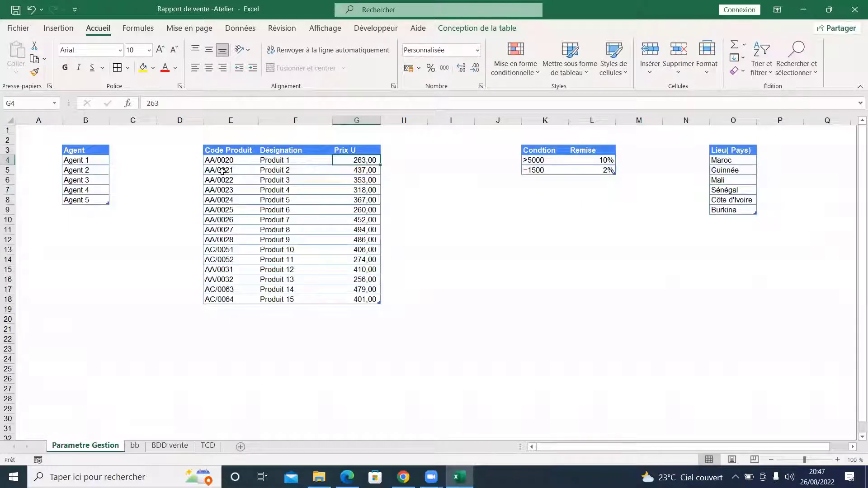
{"action": "left_click", "coordinate": [229, 208]}
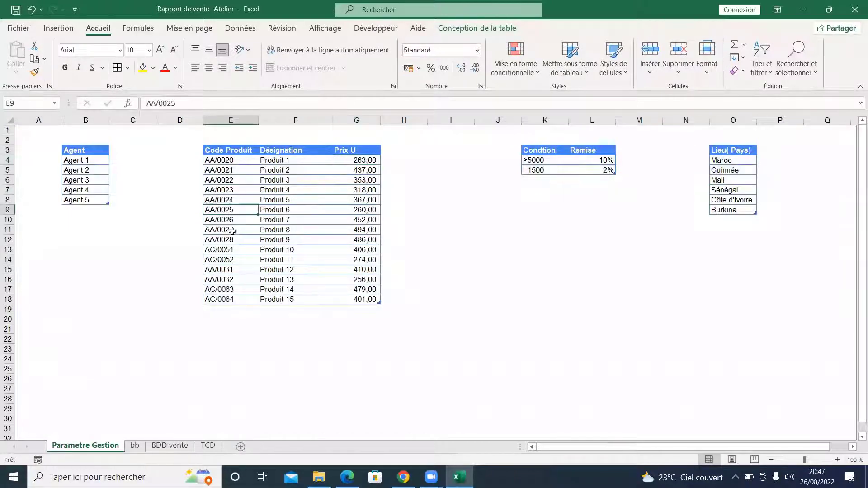
{"action": "key", "text": "ctrl+c"}
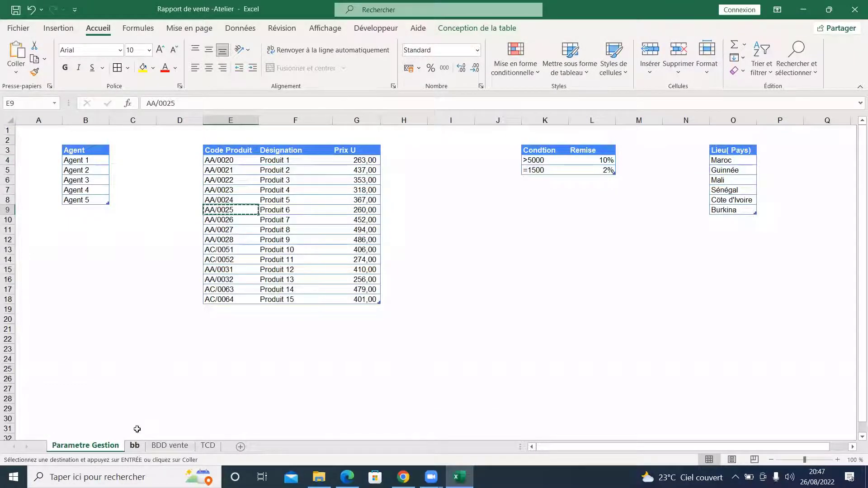
{"action": "left_click", "coordinate": [135, 447]}
{"action": "right_click", "coordinate": [276, 177]}
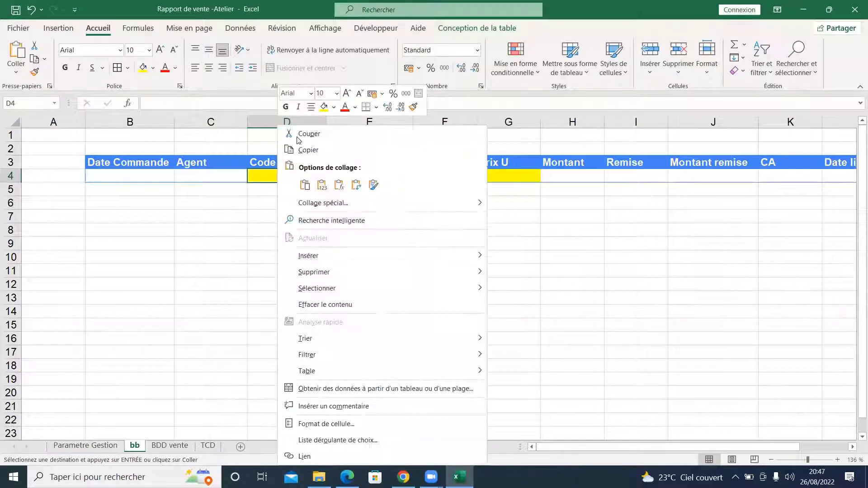
{"action": "left_click", "coordinate": [305, 184]}
{"action": "key", "text": "ctrl+a"}
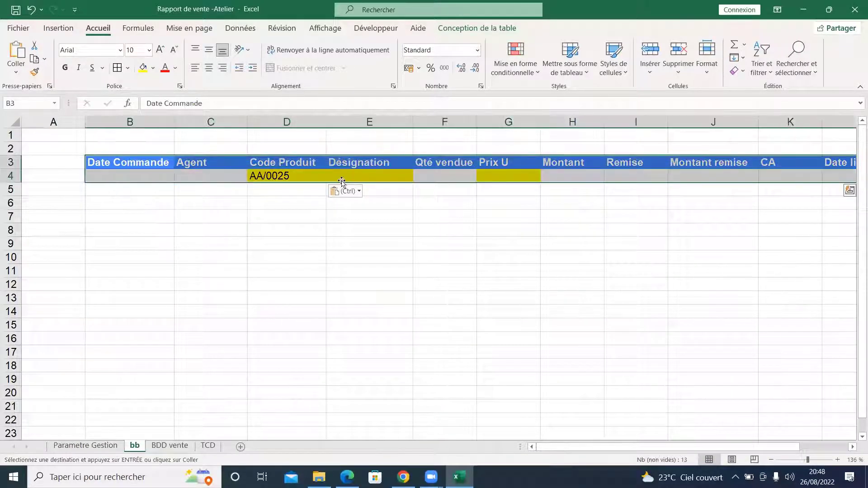
Step: Examine the designation and unit price of product AA/0025 on Parametre Gestion, and return to its code in D4 on bb
{"action": "left_click", "coordinate": [86, 446]}
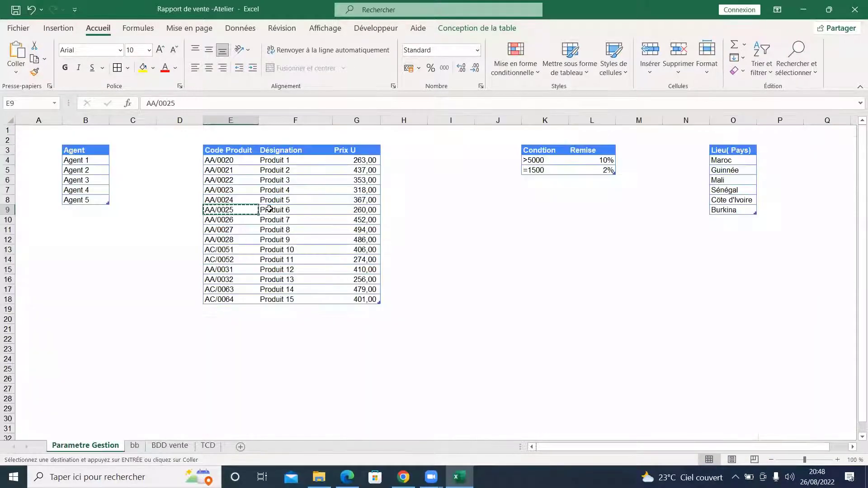
{"action": "left_click", "coordinate": [268, 210]}
{"action": "left_click", "coordinate": [364, 210]}
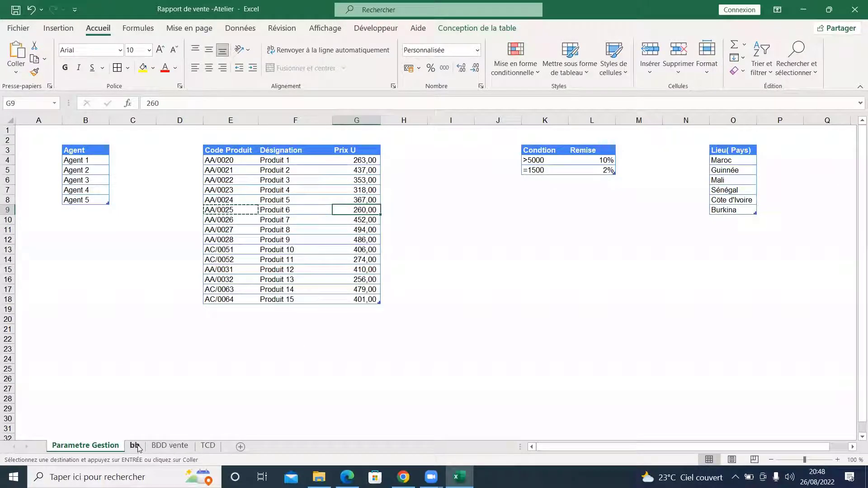
{"action": "key", "text": "Escape"}
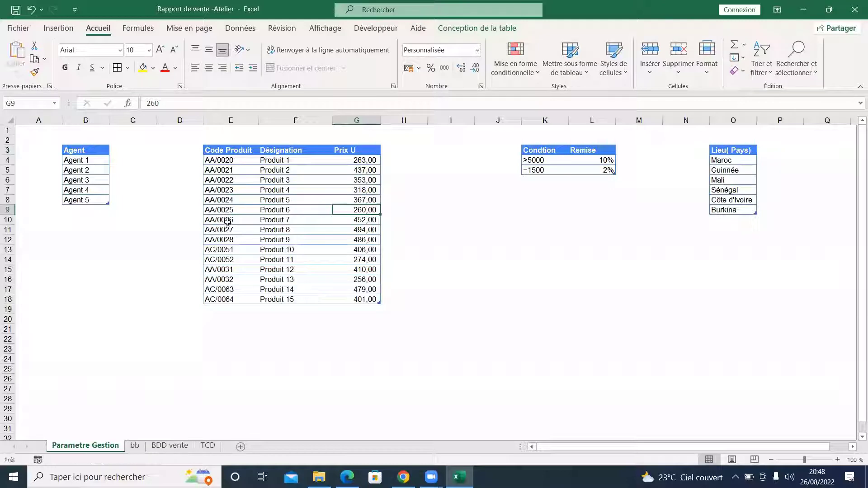
{"action": "left_click", "coordinate": [238, 202]}
{"action": "left_click_drag", "start_coordinate": [226, 210], "coordinate": [352, 205]}
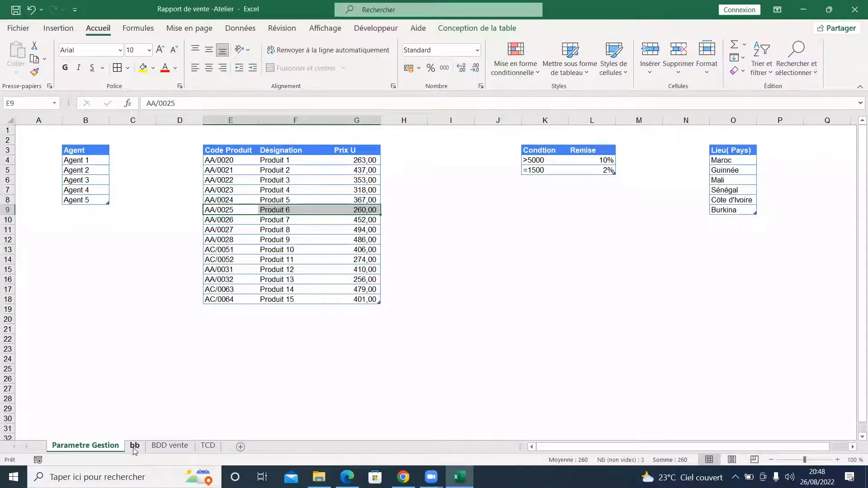
{"action": "left_click", "coordinate": [135, 445]}
{"action": "left_click", "coordinate": [277, 179]}
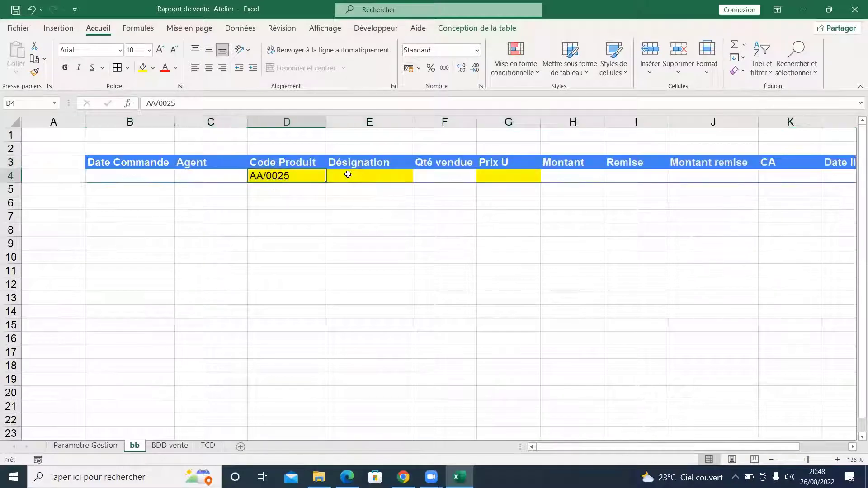
Step: Start a RECHERCHEV formula in E4 under Désignation, with the row's Code Produit as the lookup value
{"action": "left_click", "coordinate": [348, 176]}
{"action": "type", "text": "=rech"}
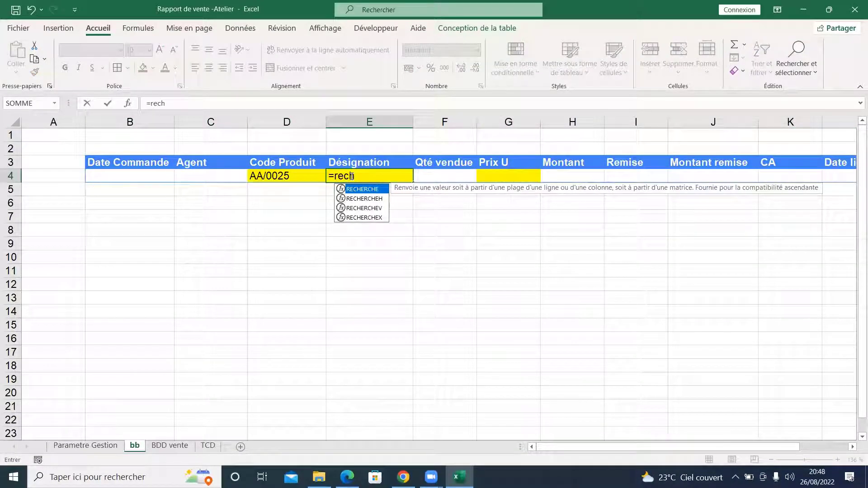
{"action": "key", "text": "Down"}
{"action": "key", "text": "Down"}
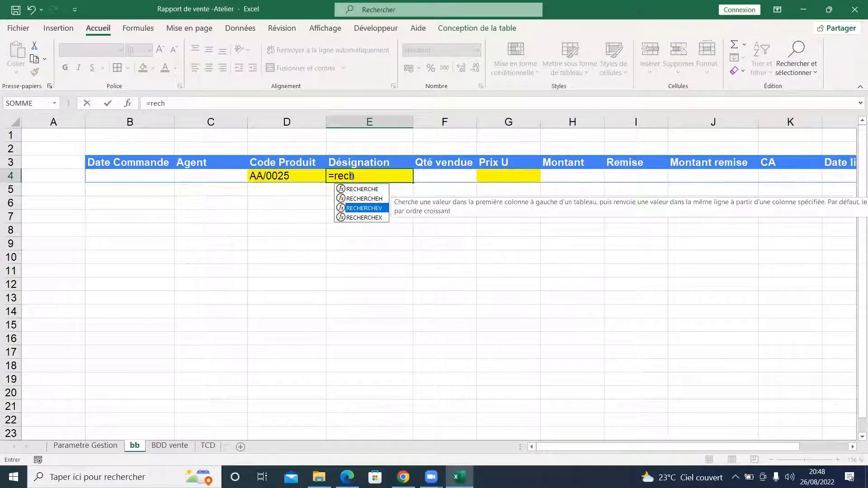
{"action": "key", "text": "Tab"}
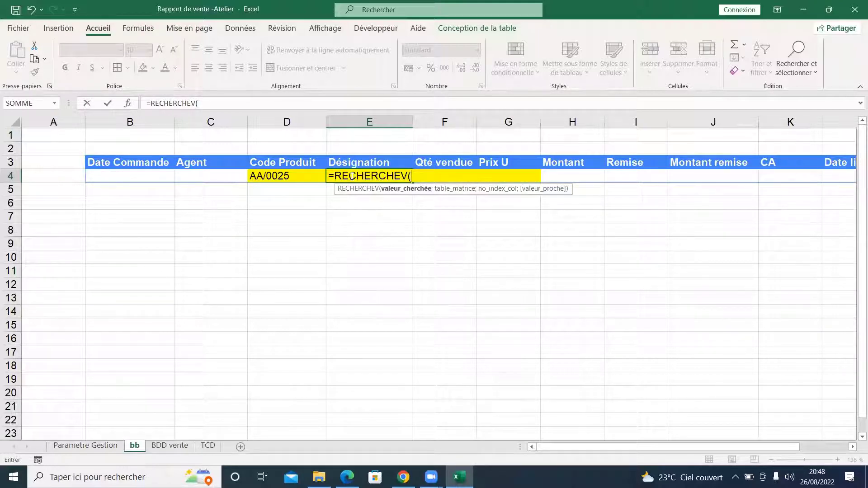
{"action": "left_click", "coordinate": [278, 176]}
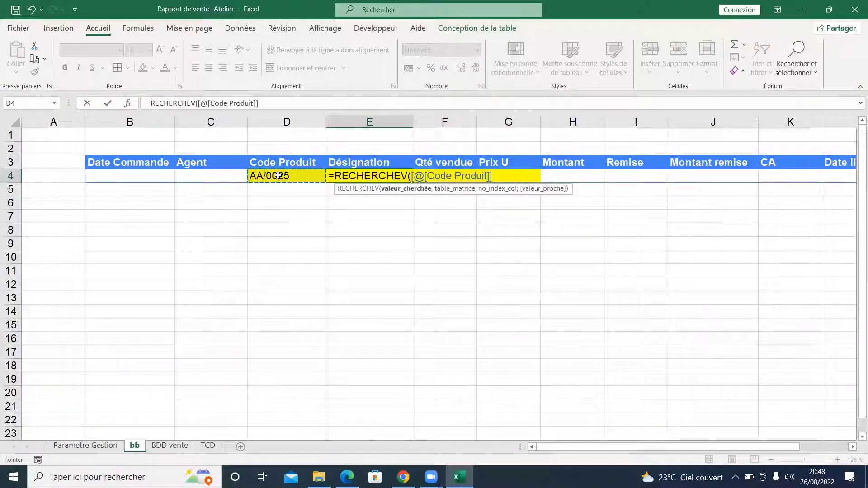
{"action": "type", "text": ";"}
Step: Complete the Désignation formula with the Parametre Gestion product table (Tableau2), column index 2 and exact match 0
{"action": "left_click", "coordinate": [85, 446]}
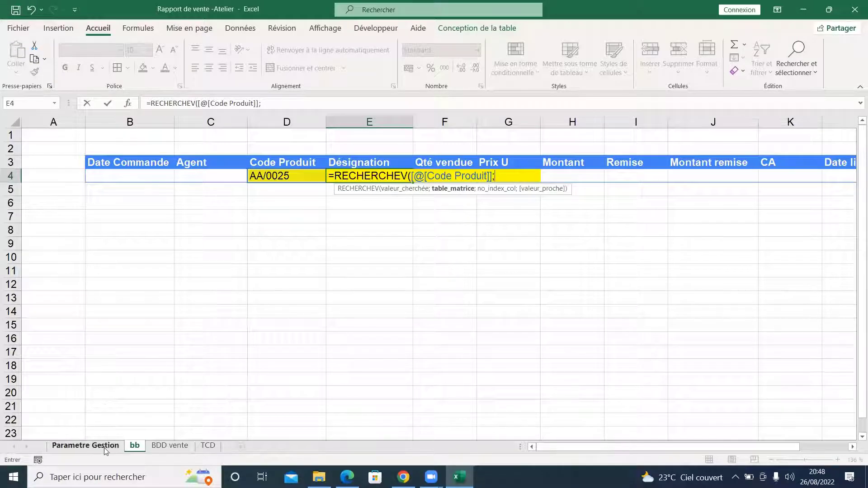
{"action": "left_click_drag", "start_coordinate": [229, 161], "coordinate": [365, 300]}
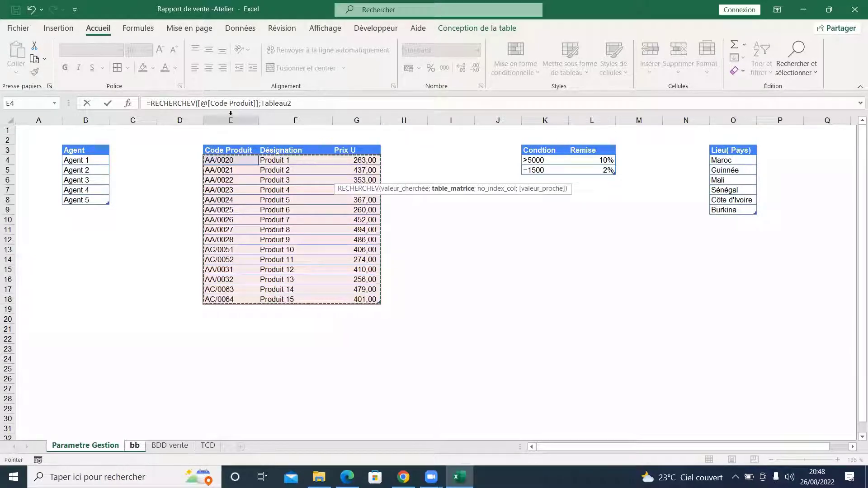
{"action": "left_click", "coordinate": [294, 104]}
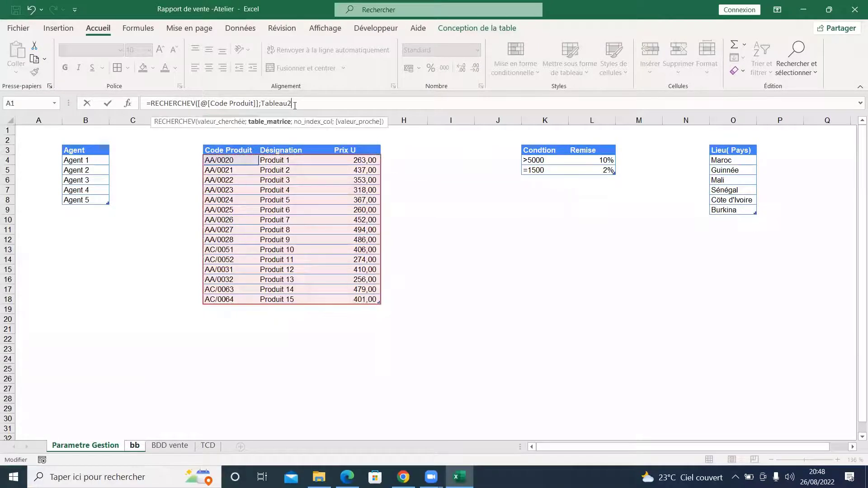
{"action": "type", "text": ";2"}
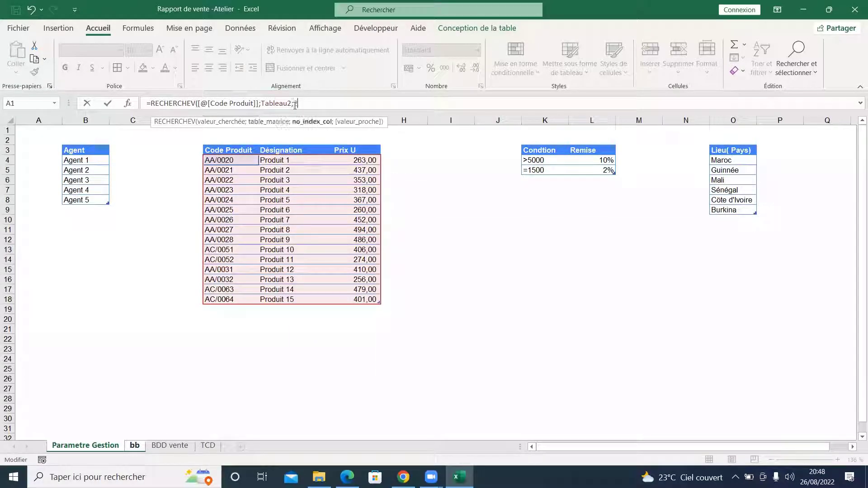
{"action": "type", "text": "3;"}
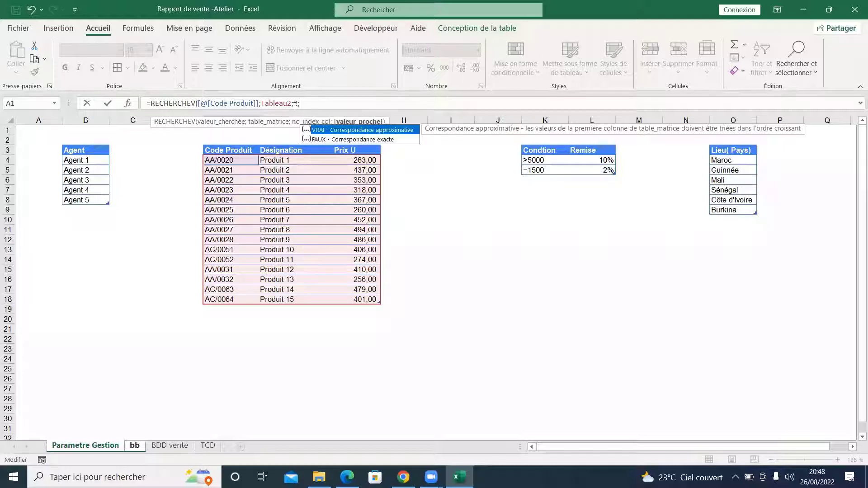
{"action": "type", "text": "0)"}
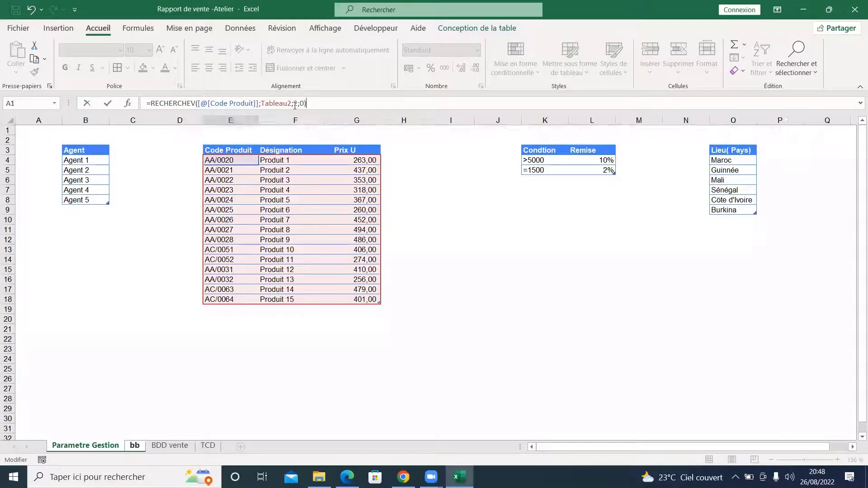
{"action": "key", "text": "Return"}
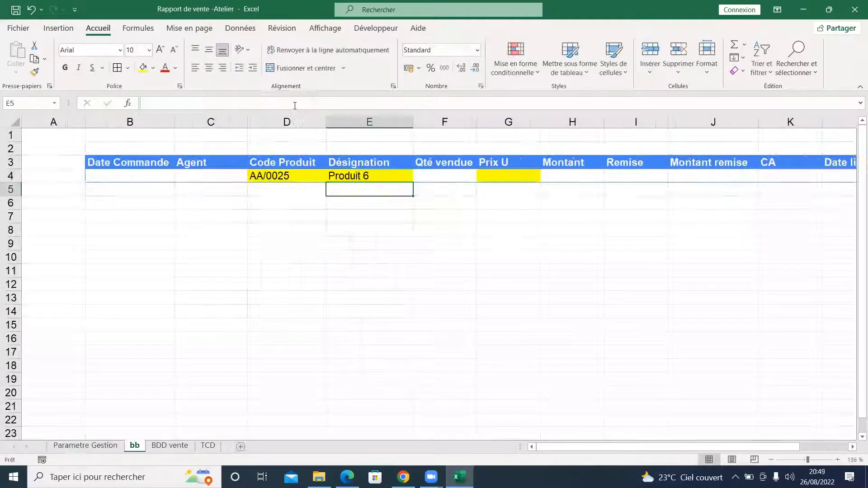
Step: Change the product code in D4 to AA/0021 and check the Désignation beside it
{"action": "double_click", "coordinate": [302, 172]}
{"action": "key", "text": "BackSpace"}
{"action": "type", "text": "1"}
{"action": "key", "text": "Return"}
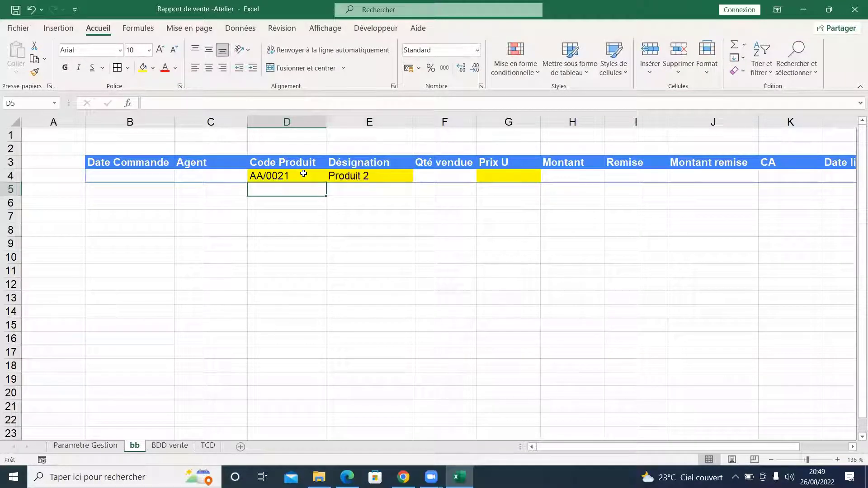
{"action": "left_click", "coordinate": [300, 176]}
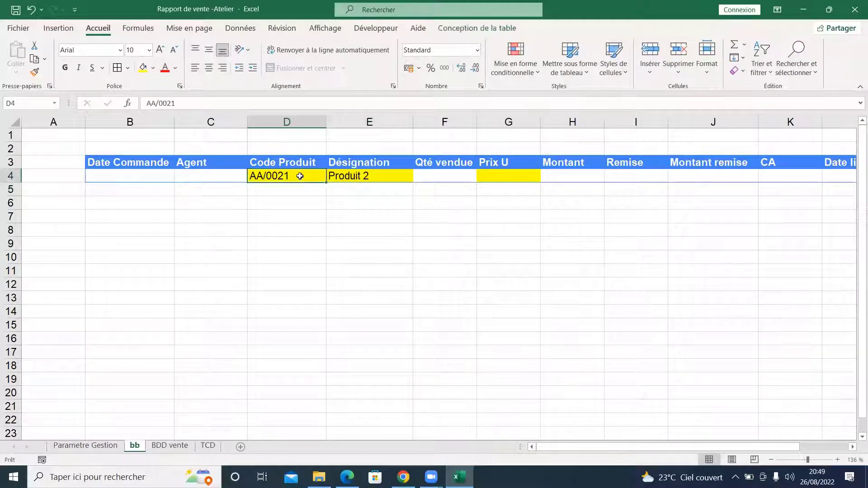
{"action": "left_click", "coordinate": [333, 180]}
{"action": "left_click", "coordinate": [284, 177]}
{"action": "left_click", "coordinate": [360, 179]}
Step: Start a RECHERCHEV formula in G4 under Prix U, with the row's Code Produit as the lookup value
{"action": "left_click", "coordinate": [504, 180]}
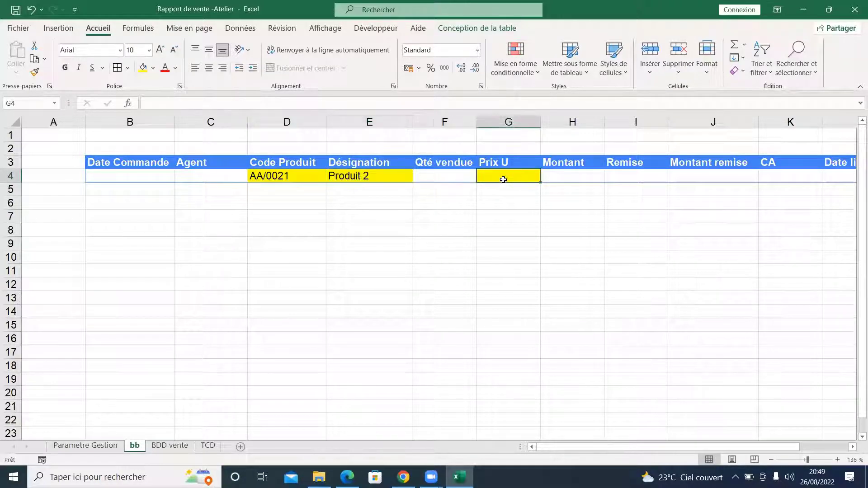
{"action": "type", "text": "=rech"}
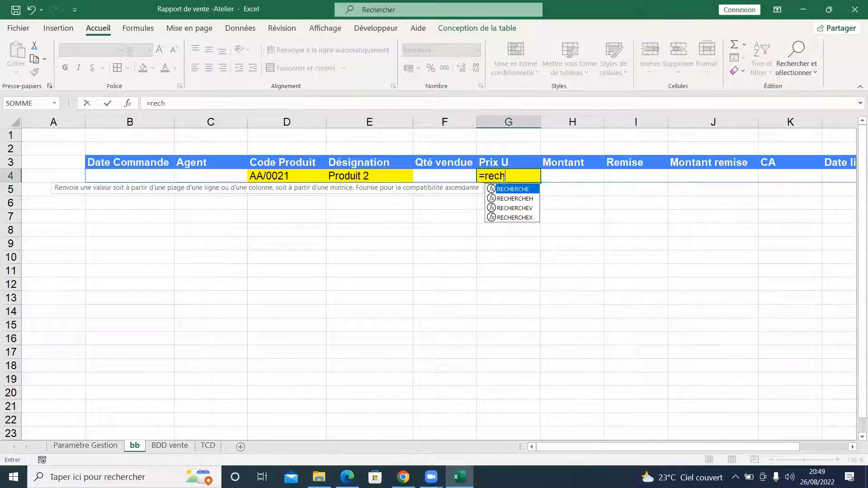
{"action": "key", "text": "Down"}
{"action": "key", "text": "Down"}
{"action": "key", "text": "Down"}
{"action": "key", "text": "Up"}
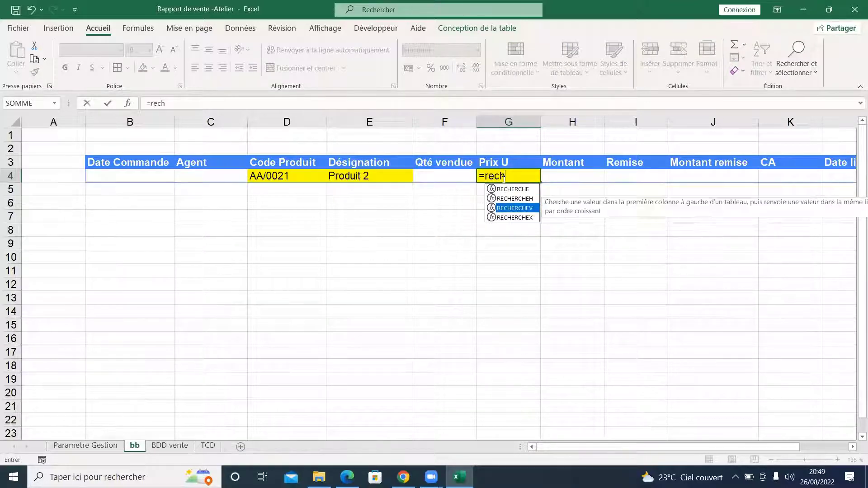
{"action": "key", "text": "Tab"}
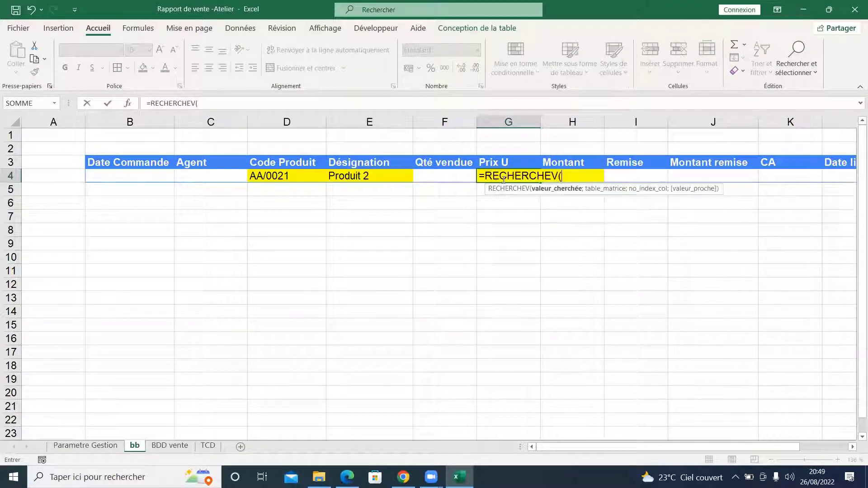
{"action": "left_click", "coordinate": [307, 173]}
{"action": "type", "text": ";"}
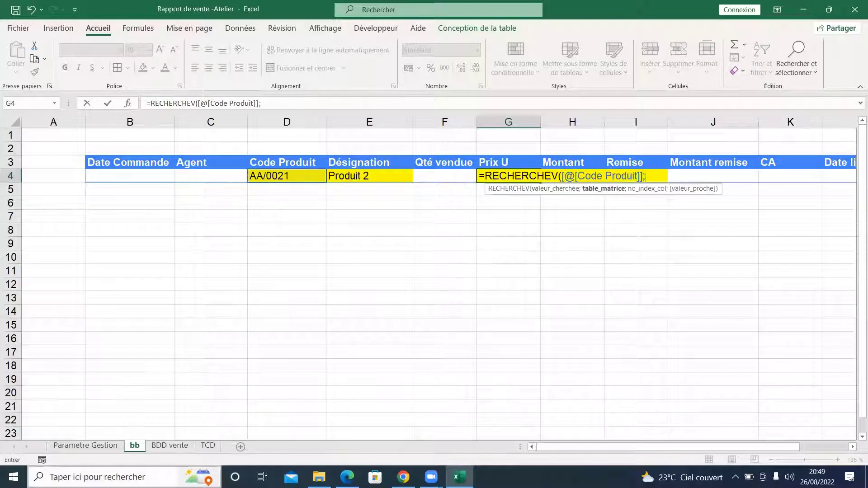
Step: Complete the Prix U formula with the Parametre Gestion product table (Tableau2), column index 3 and exact match 0
{"action": "left_click", "coordinate": [85, 445]}
{"action": "left_click_drag", "start_coordinate": [227, 158], "coordinate": [360, 295]}
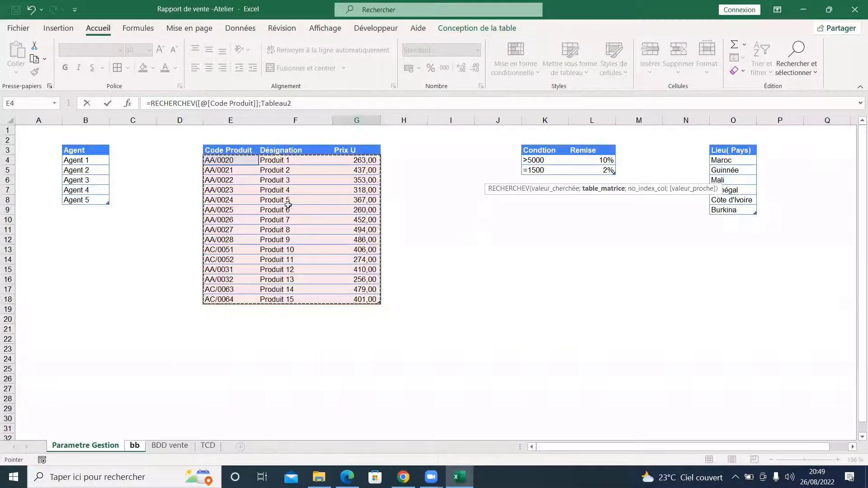
{"action": "left_click", "coordinate": [293, 102]}
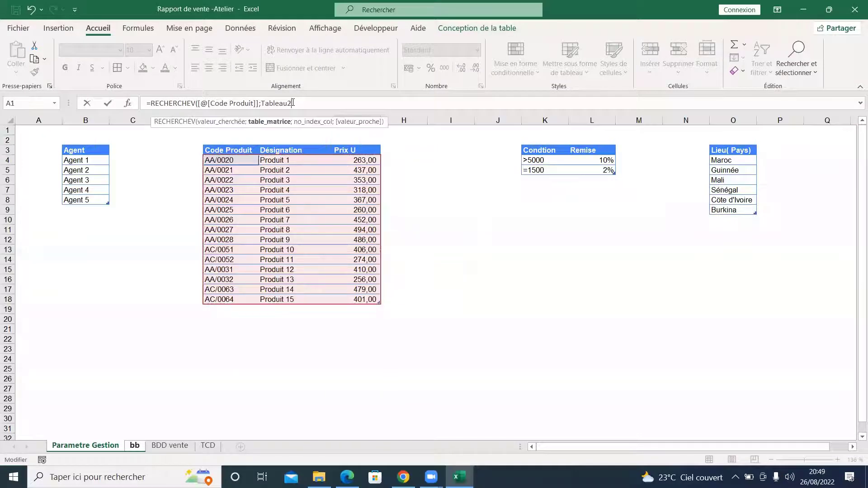
{"action": "type", "text": ";"}
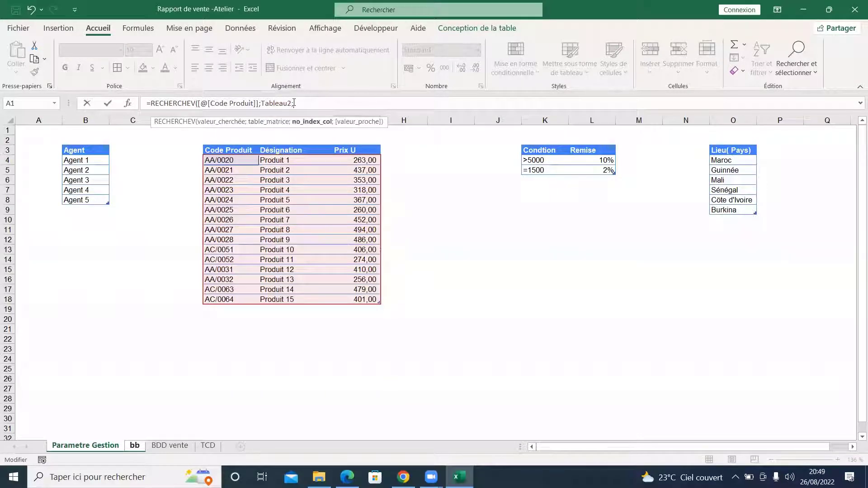
{"action": "type", "text": "3;0)"}
{"action": "key", "text": "Return"}
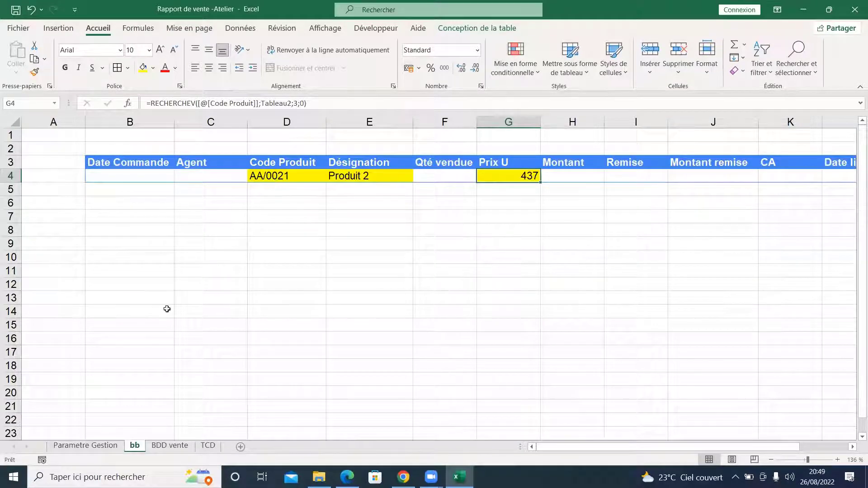
Step: Check the looked-up Prix U against the AA/0021 row of the product table in Parametre Gestion
{"action": "left_click", "coordinate": [81, 447]}
{"action": "left_click_drag", "start_coordinate": [226, 172], "coordinate": [347, 170]}
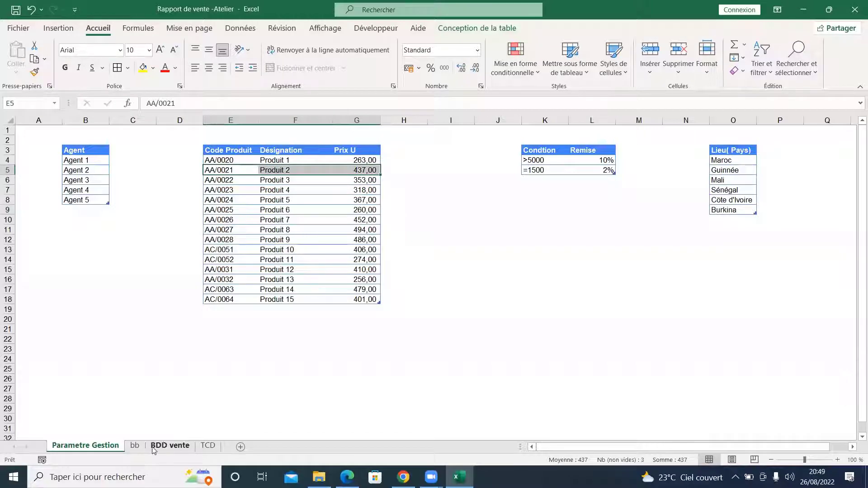
{"action": "left_click", "coordinate": [134, 446]}
{"action": "left_click", "coordinate": [562, 174]}
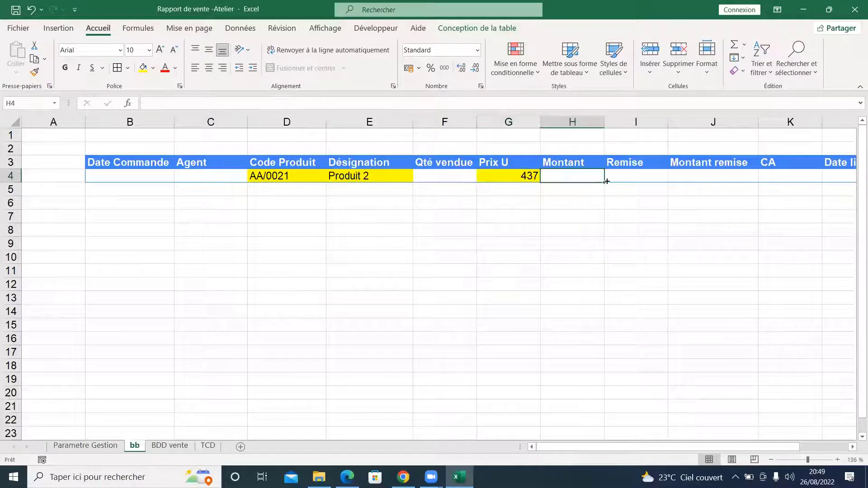
{"action": "left_click", "coordinate": [617, 177]}
{"action": "left_click", "coordinate": [688, 175]}
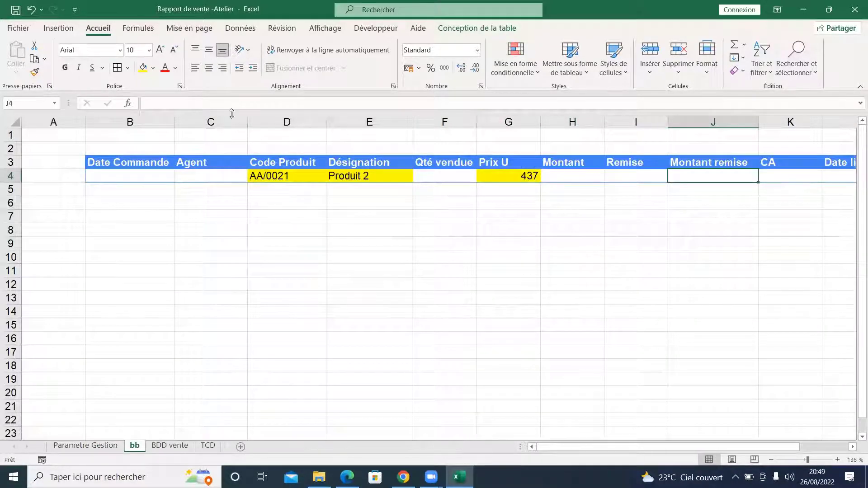
Step: Open data validation for Agent cell C4 and restrict the allowed entries to Liste
{"action": "left_click", "coordinate": [212, 181]}
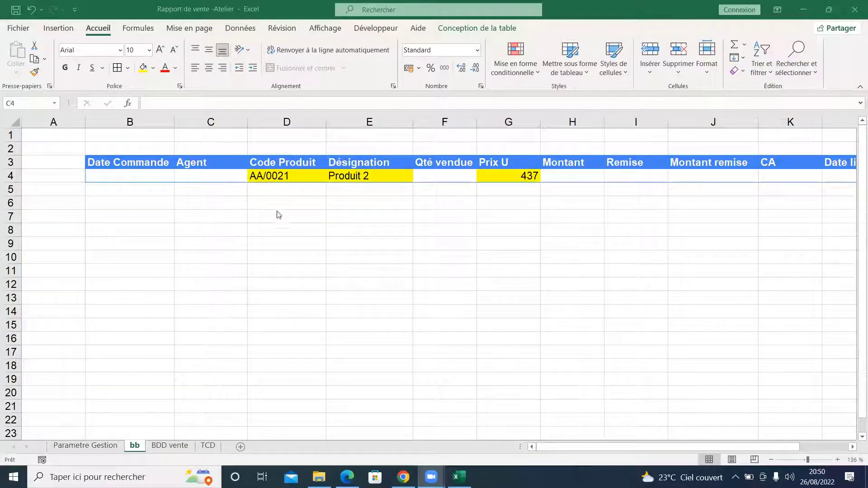
{"action": "left_click", "coordinate": [209, 175]}
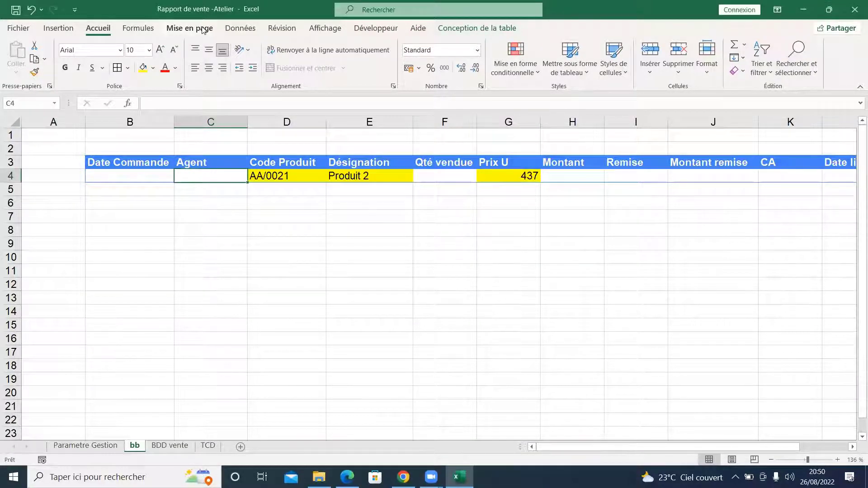
{"action": "left_click", "coordinate": [240, 28]}
{"action": "left_click", "coordinate": [544, 73]}
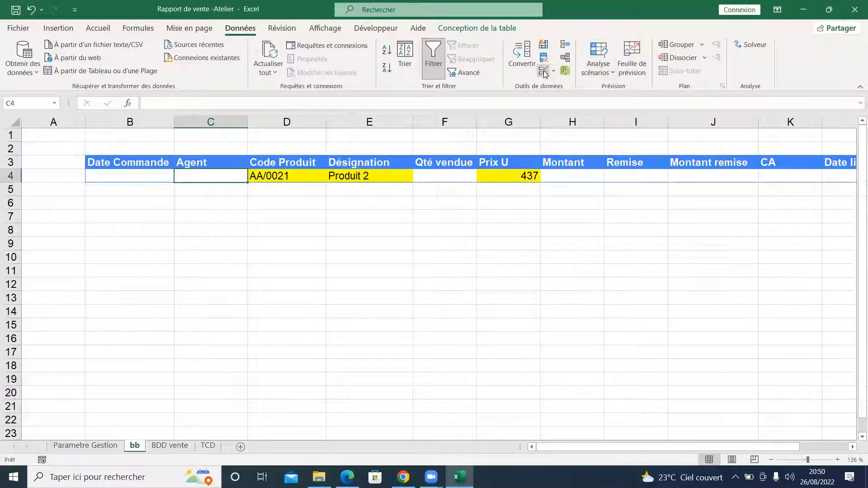
{"action": "key", "text": "Escape"}
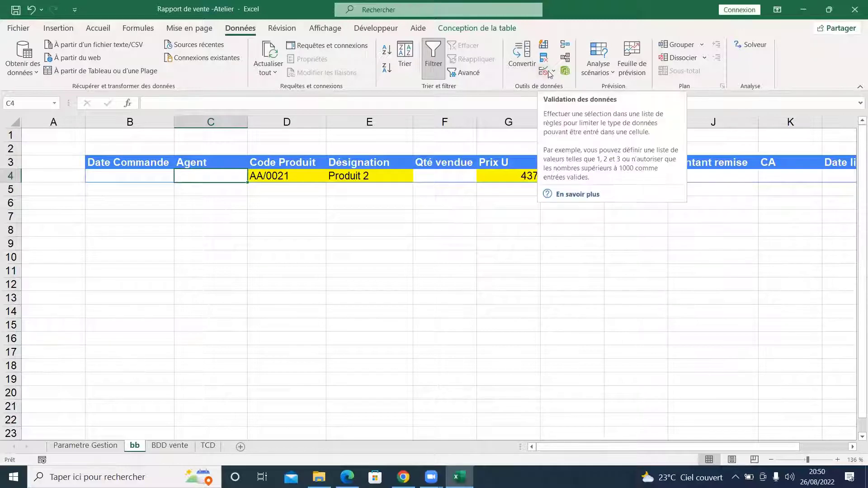
{"action": "left_click", "coordinate": [554, 71]}
{"action": "left_click", "coordinate": [559, 93]}
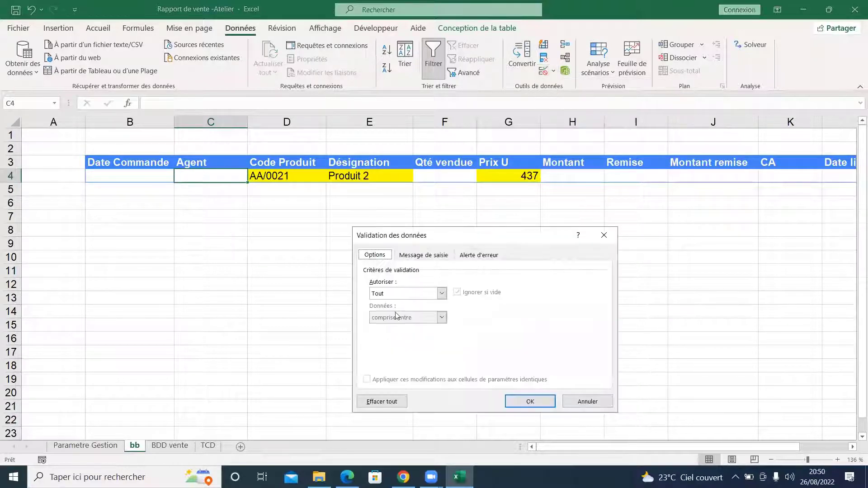
{"action": "left_click", "coordinate": [404, 293]}
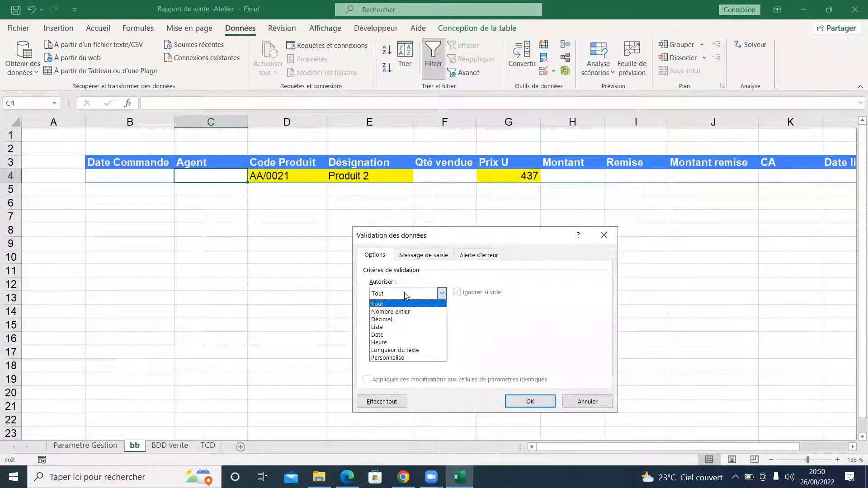
{"action": "left_click", "coordinate": [404, 327]}
Step: Use the agent names Agent 1 to Agent 5 in Parametre Gestion as the list source and apply the validation
{"action": "left_click", "coordinate": [405, 340]}
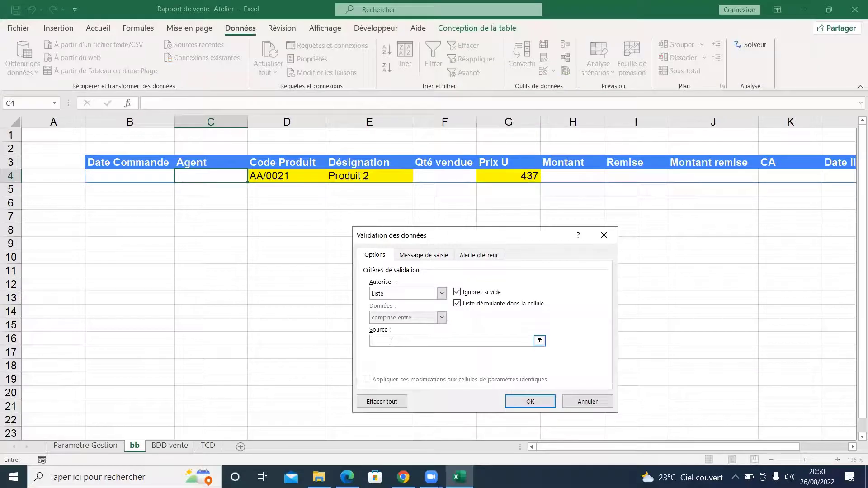
{"action": "left_click", "coordinate": [85, 445]}
{"action": "left_click_drag", "start_coordinate": [72, 160], "coordinate": [106, 203]}
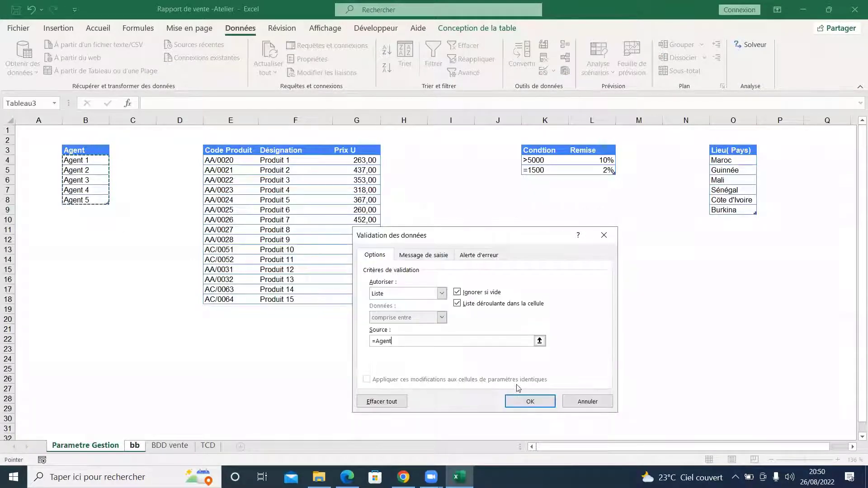
{"action": "left_click", "coordinate": [528, 401]}
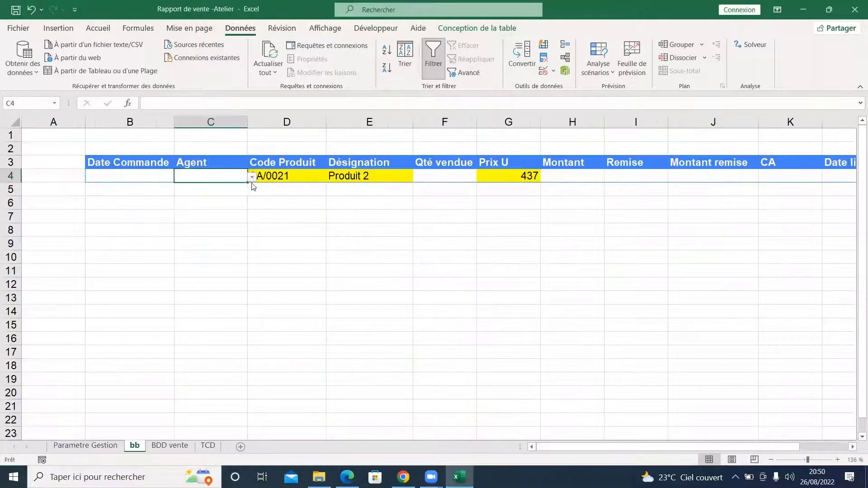
Step: Try the new dropdown in C4 and choose Agent 2 as the row's Agent
{"action": "left_click", "coordinate": [252, 177]}
{"action": "left_click", "coordinate": [227, 208]}
{"action": "left_click", "coordinate": [252, 177]}
{"action": "left_click", "coordinate": [218, 199]}
Step: Enter 26/08/2022 as the Date Commande in B4
{"action": "left_click", "coordinate": [141, 180]}
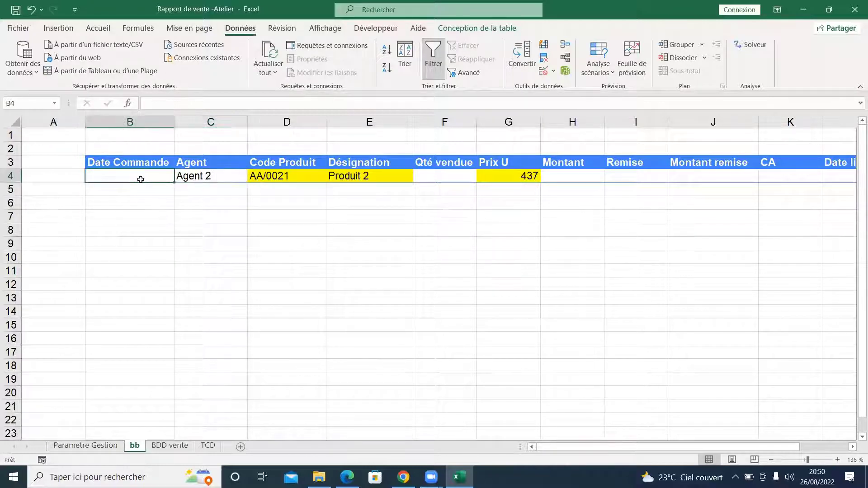
{"action": "type", "text": "2"}
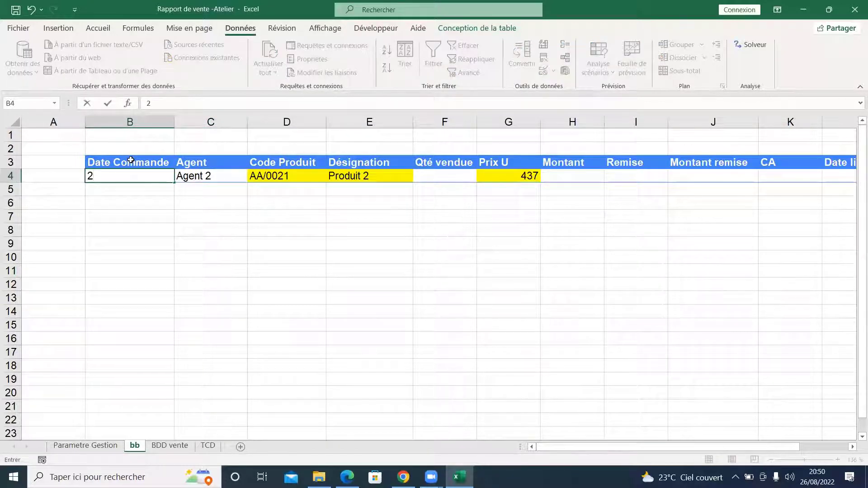
{"action": "type", "text": "8/"}
{"action": "key", "text": "BackSpace"}
{"action": "key", "text": "BackSpace"}
{"action": "type", "text": "6/"}
{"action": "key", "text": "Tab"}
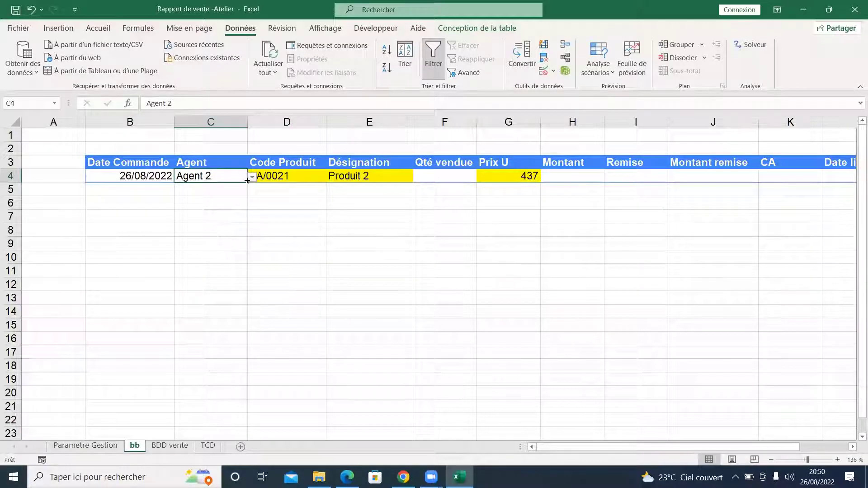
Step: Enter 50 as the Qté vendue in F4
{"action": "left_click", "coordinate": [271, 178]}
{"action": "left_click", "coordinate": [357, 181]}
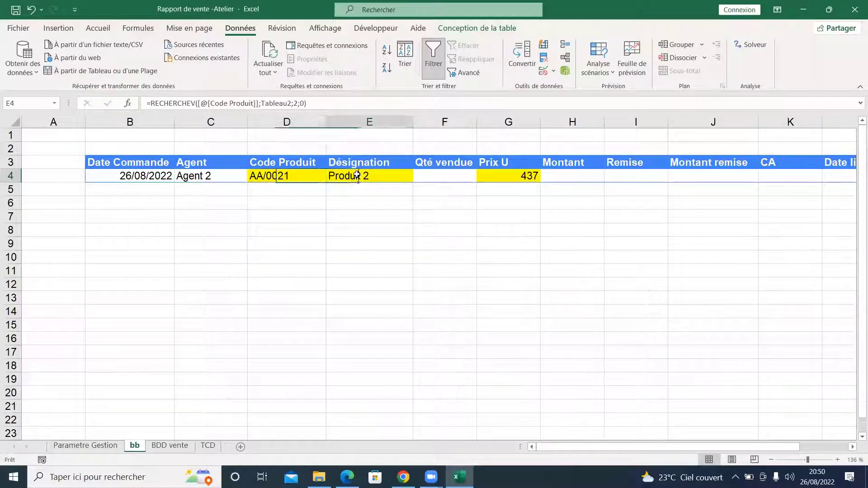
{"action": "left_click", "coordinate": [440, 178]}
{"action": "type", "text": "50"}
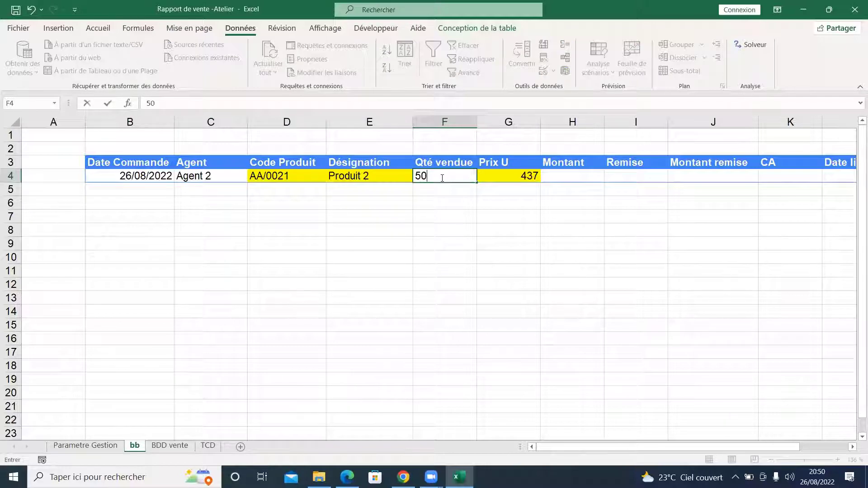
{"action": "key", "text": "Tab"}
Step: Calculate Montant in H4 by multiplying the row's Qté vendue by its Prix U
{"action": "key", "text": "Tab"}
{"action": "type", "text": "="}
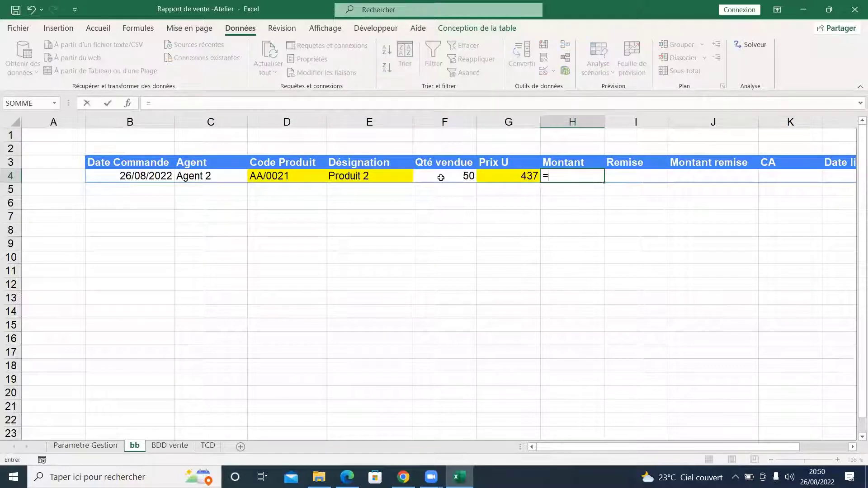
{"action": "left_click", "coordinate": [441, 178]}
{"action": "type", "text": "*"}
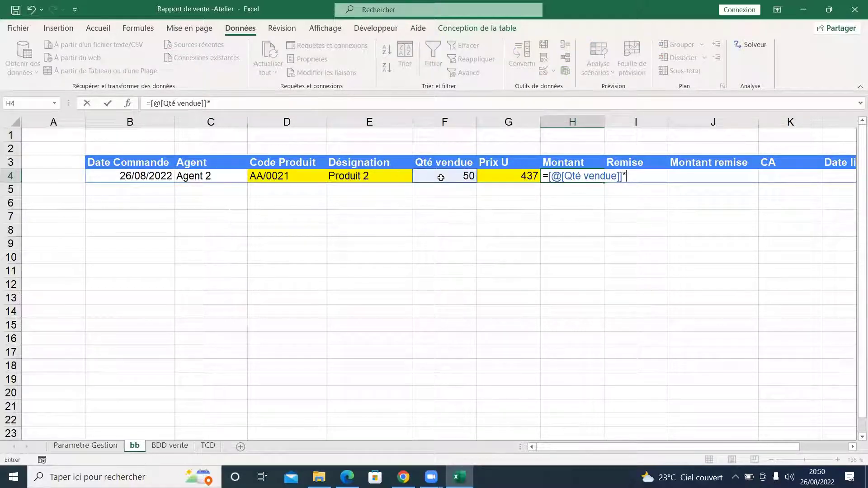
{"action": "left_click", "coordinate": [535, 175]}
{"action": "key", "text": "Return"}
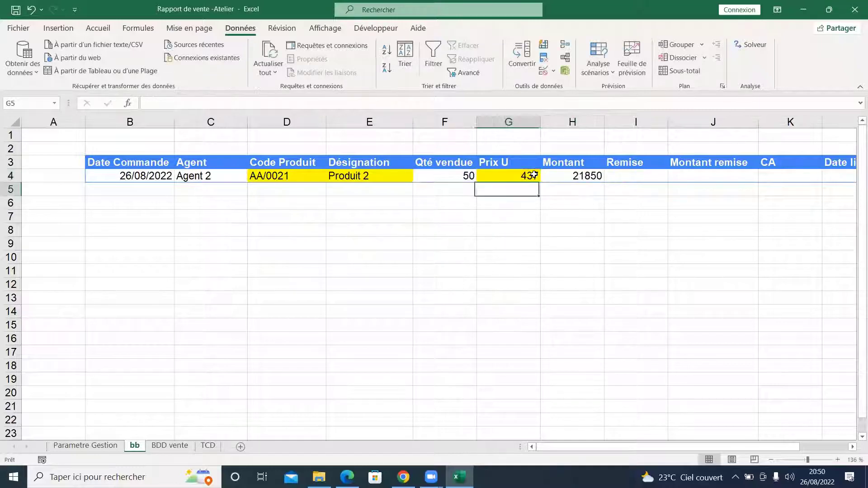
Step: Format the Remise cell I4 as a percentage and enter a discount of 10%
{"action": "left_click", "coordinate": [627, 172]}
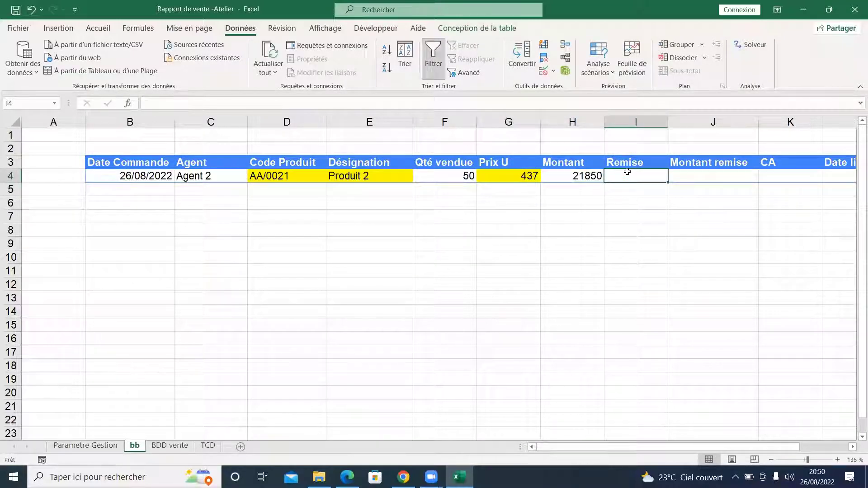
{"action": "type", "text": "10"}
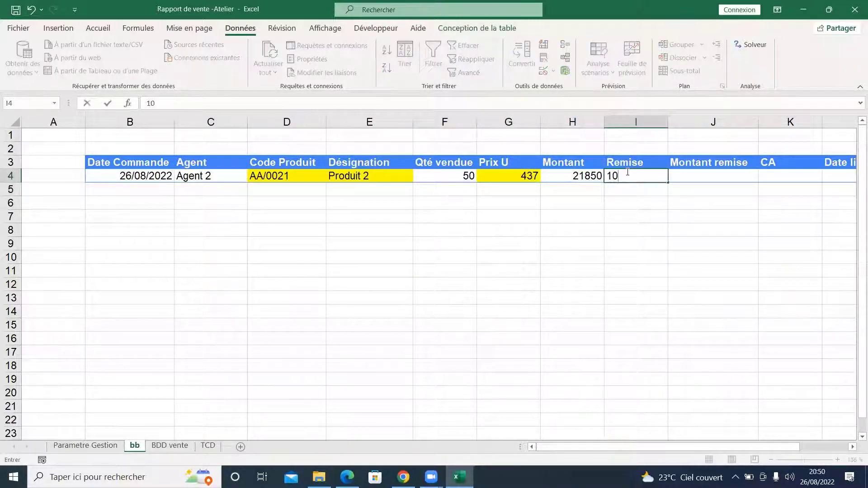
{"action": "left_click", "coordinate": [588, 244]}
{"action": "left_click", "coordinate": [631, 176]}
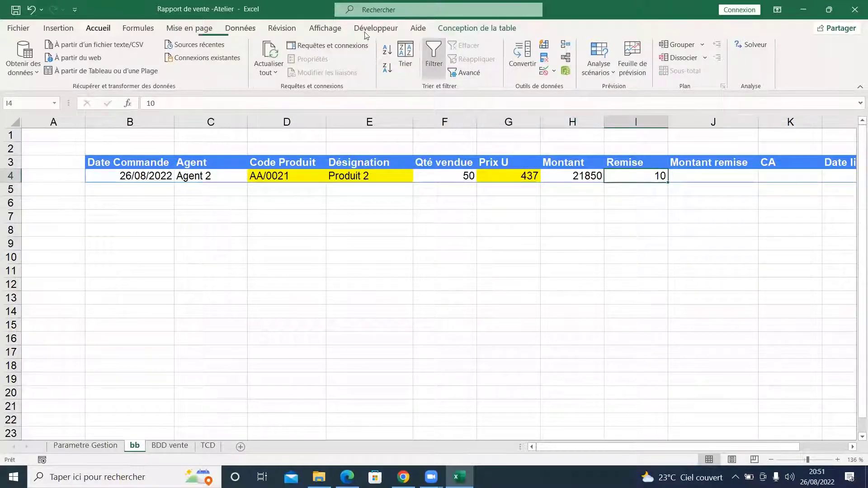
{"action": "left_click", "coordinate": [98, 28]}
{"action": "left_click", "coordinate": [430, 67]}
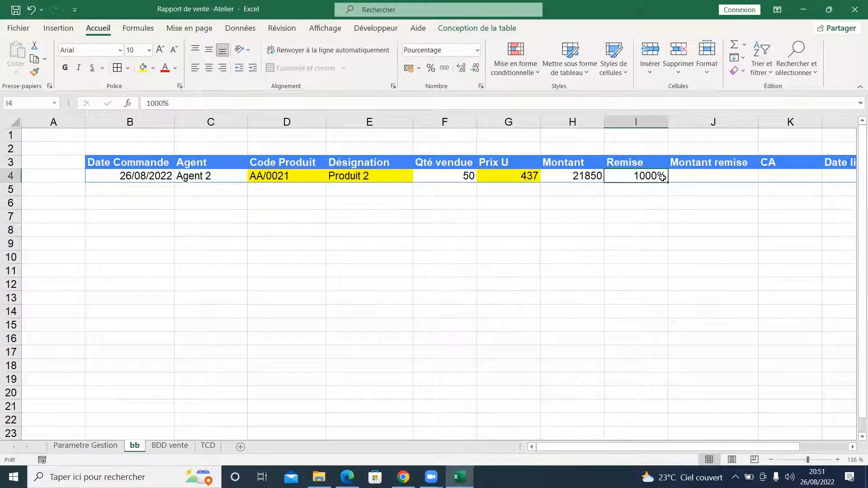
{"action": "type", "text": "10%"}
{"action": "key", "text": "Return"}
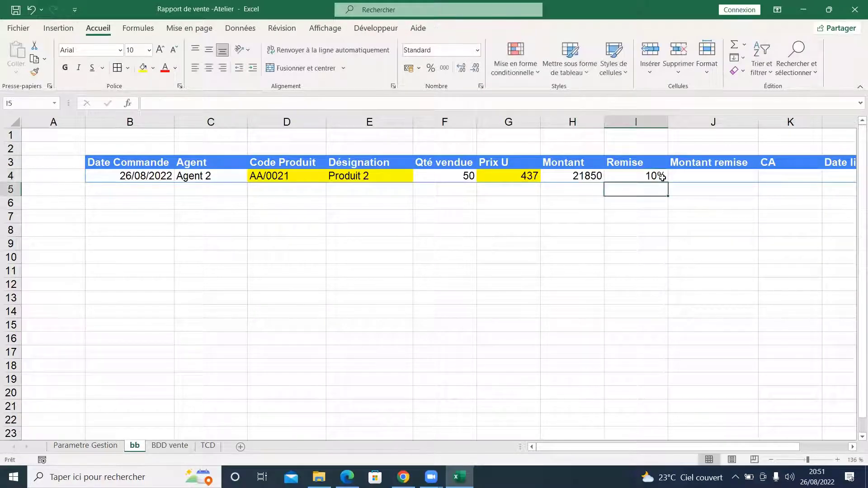
Step: Calculate Montant remise in J4 by multiplying the row's Montant by its Remise
{"action": "left_click", "coordinate": [708, 172]}
{"action": "type", "text": "="}
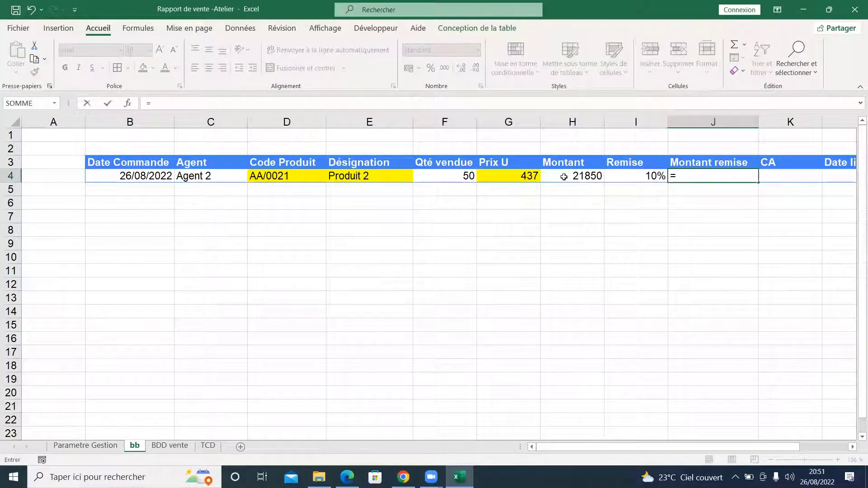
{"action": "left_click", "coordinate": [564, 177]}
{"action": "type", "text": "*"}
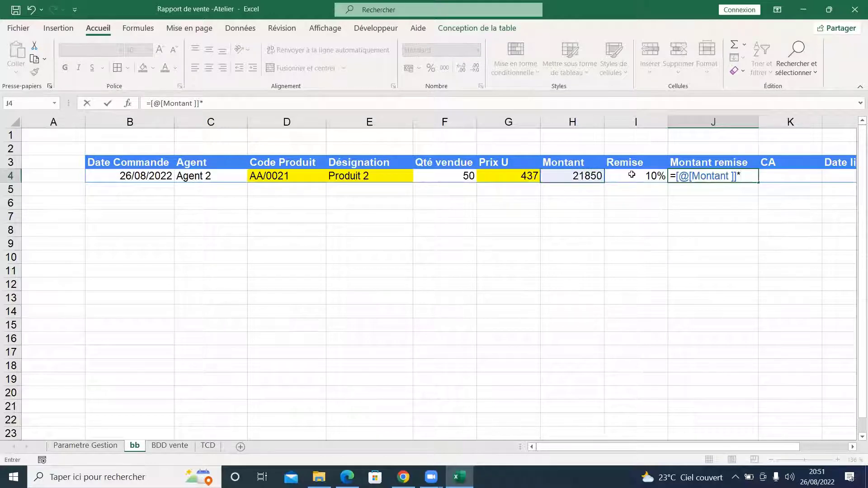
{"action": "left_click", "coordinate": [632, 174]}
{"action": "key", "text": "Return"}
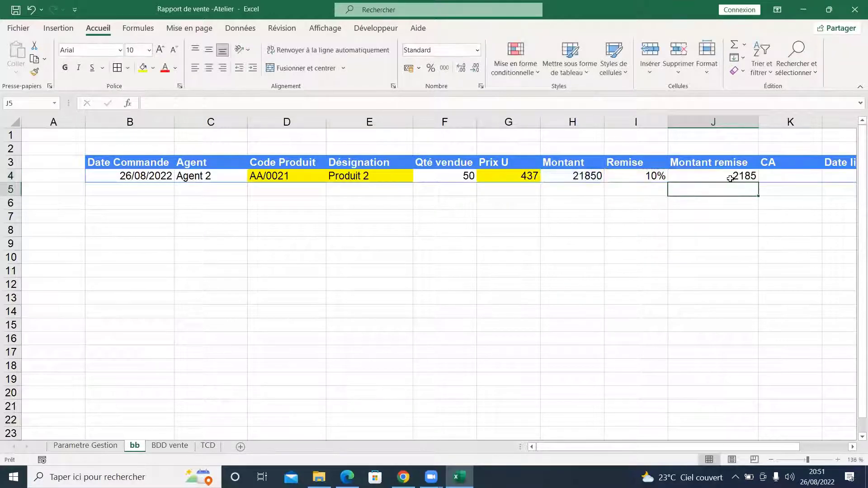
Step: Calculate CA in K4 by subtracting the row's Montant remise from its Montant
{"action": "left_click", "coordinate": [771, 178]}
{"action": "type", "text": "="}
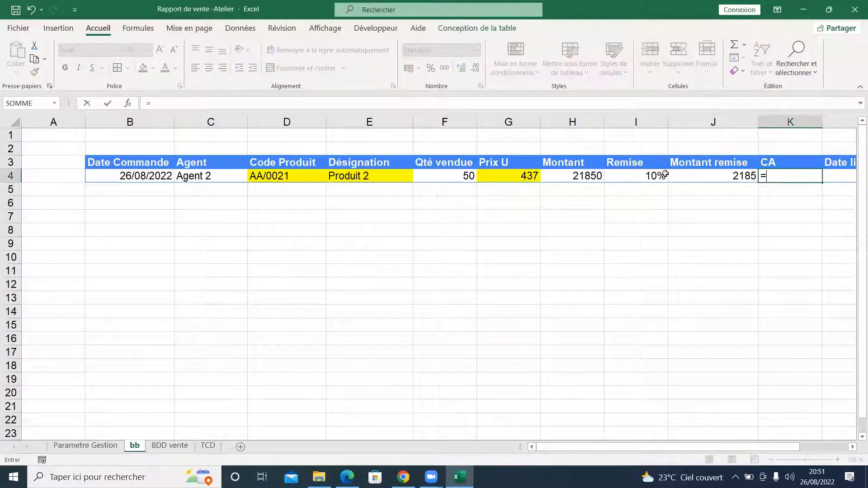
{"action": "left_click", "coordinate": [579, 177]}
{"action": "type", "text": "-"}
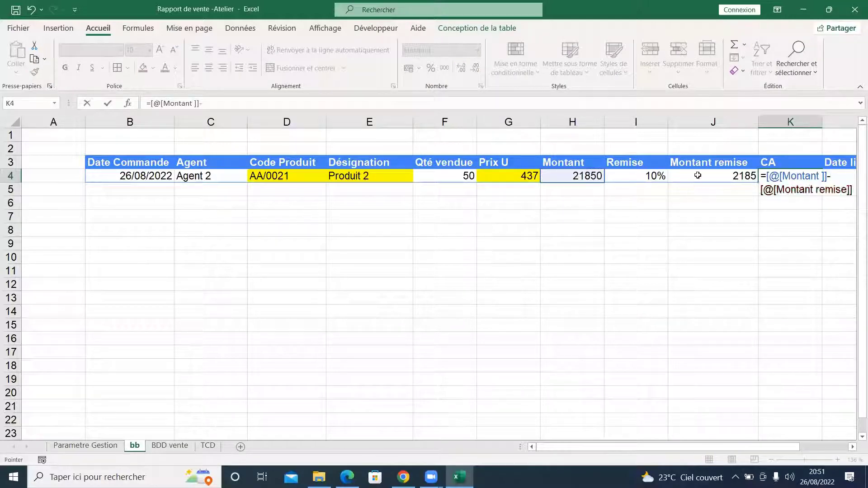
{"action": "left_click", "coordinate": [698, 176]}
{"action": "key", "text": "Return"}
{"action": "type", "text": "²"}
{"action": "scroll", "coordinate": [698, 186], "scroll_direction": "right", "scroll_amount": 1}
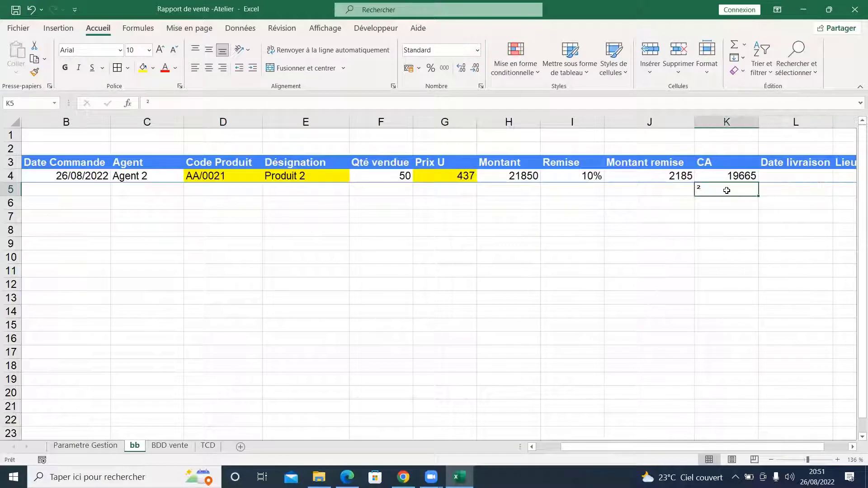
Step: Discard the stray entry in K5 and calculate Date livraison in L4 as the row's Date Commande plus 30 days
{"action": "key", "text": "Escape"}
{"action": "left_click", "coordinate": [781, 174]}
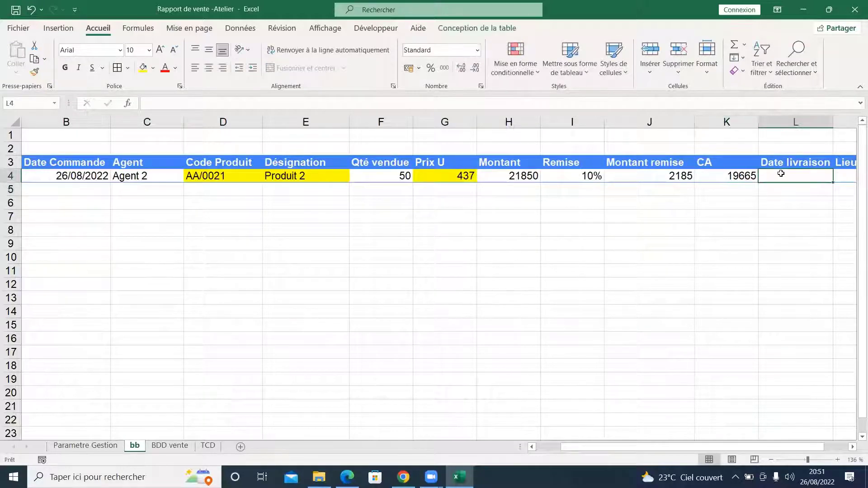
{"action": "type", "text": "="}
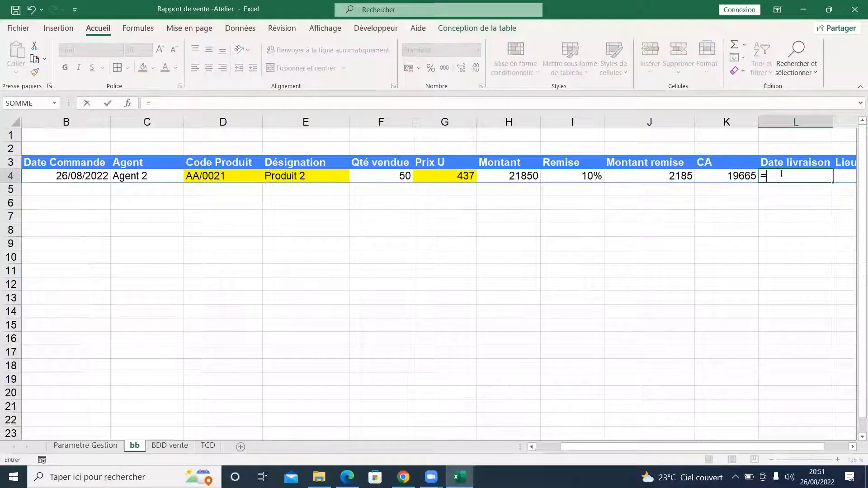
{"action": "left_click_drag", "start_coordinate": [702, 449], "coordinate": [674, 447]}
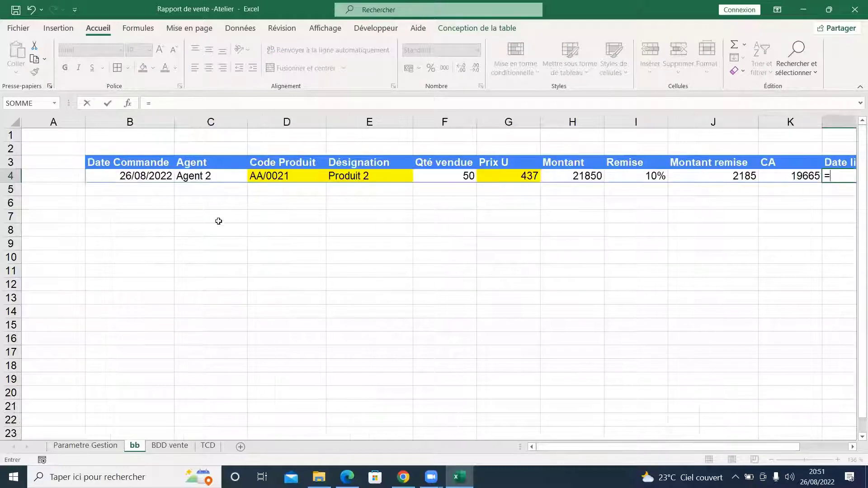
{"action": "left_click", "coordinate": [122, 176]}
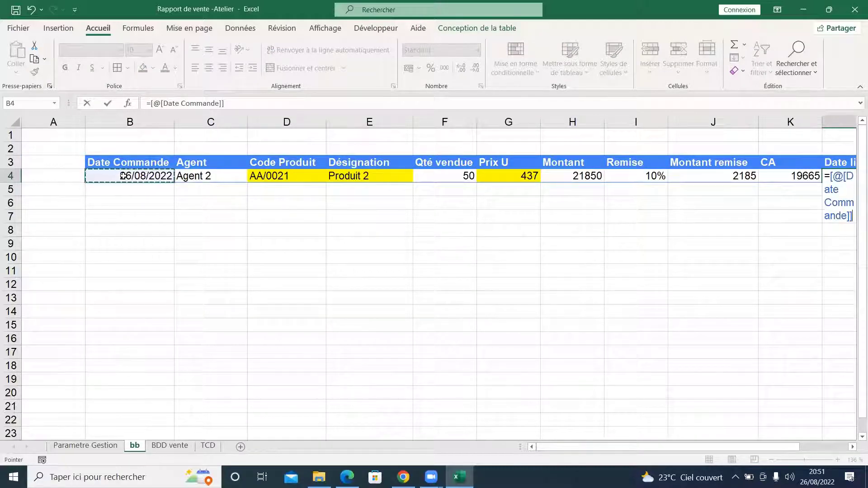
{"action": "type", "text": "+30"}
{"action": "key", "text": "Return"}
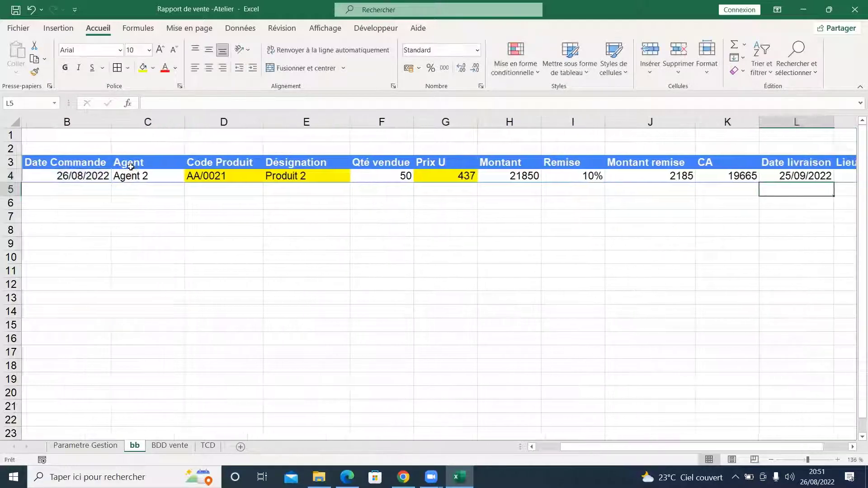
Step: Restrict the Lieu( Pays) cell M4 to a dropdown list sourced from the country names on Parametre Gestion (=Liste__Pays)
{"action": "left_click_drag", "start_coordinate": [643, 448], "coordinate": [667, 447]}
{"action": "left_click", "coordinate": [763, 176]}
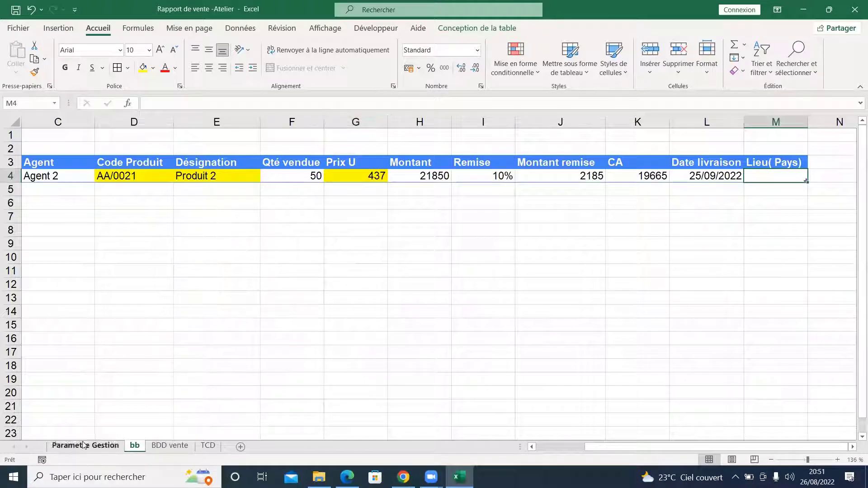
{"action": "left_click", "coordinate": [95, 448]}
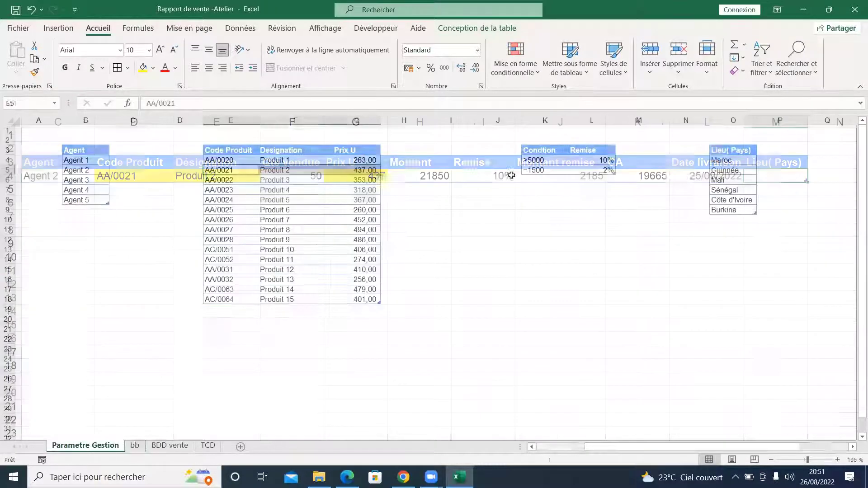
{"action": "left_click_drag", "start_coordinate": [722, 164], "coordinate": [726, 211]}
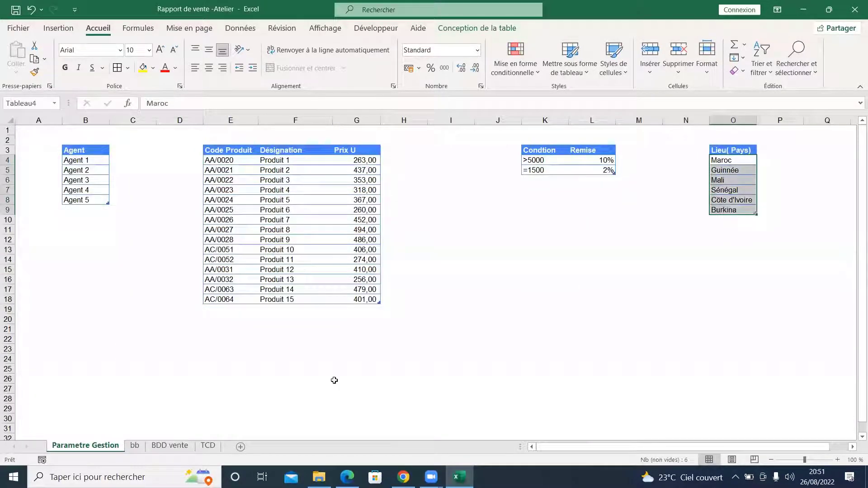
{"action": "left_click", "coordinate": [135, 446]}
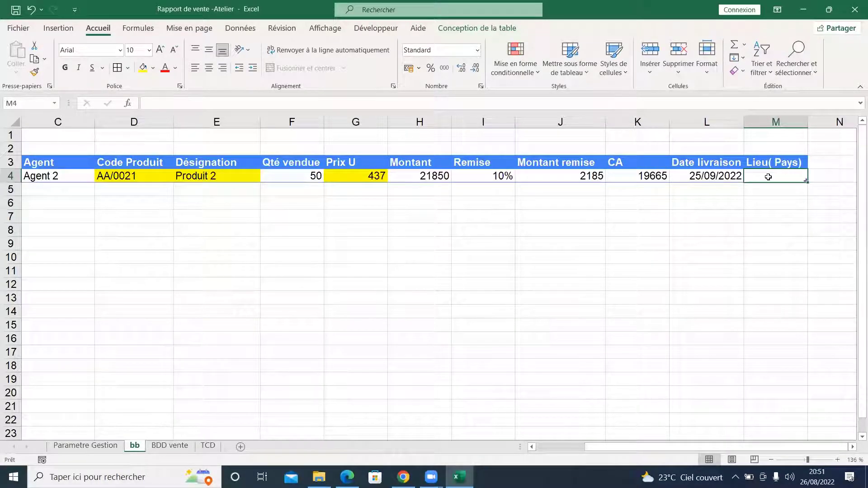
{"action": "left_click", "coordinate": [240, 28]}
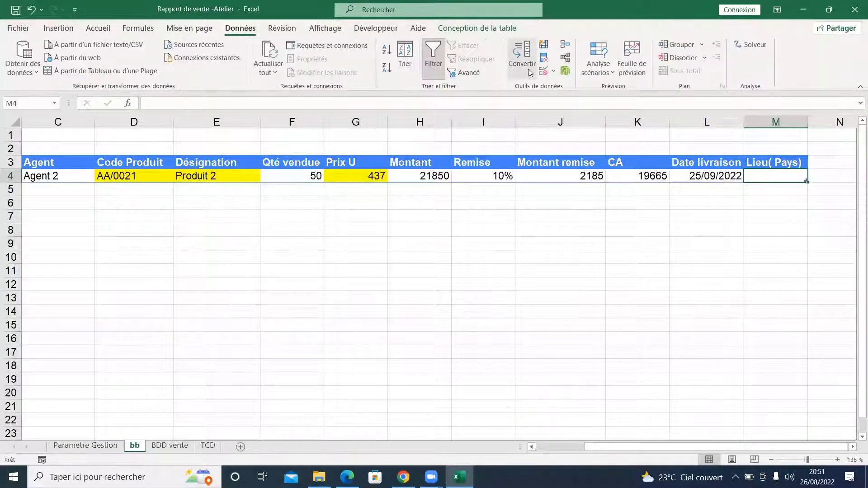
{"action": "left_click", "coordinate": [552, 71]}
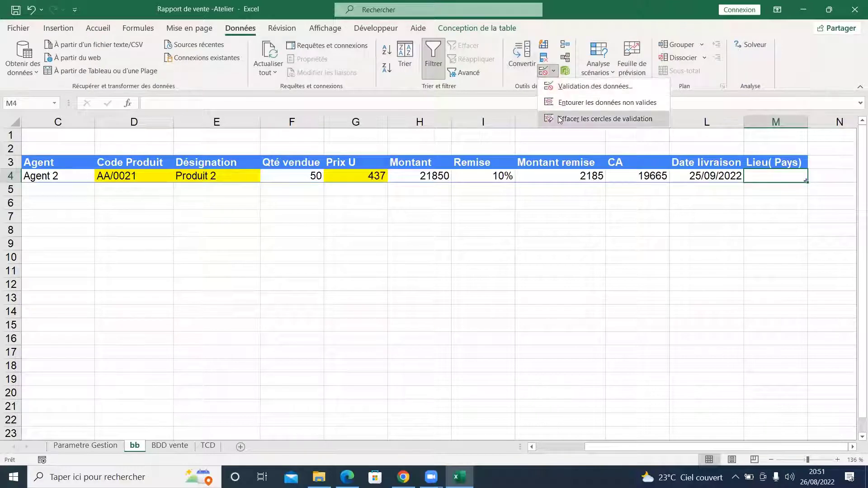
{"action": "left_click", "coordinate": [568, 86]}
{"action": "left_click", "coordinate": [442, 293]}
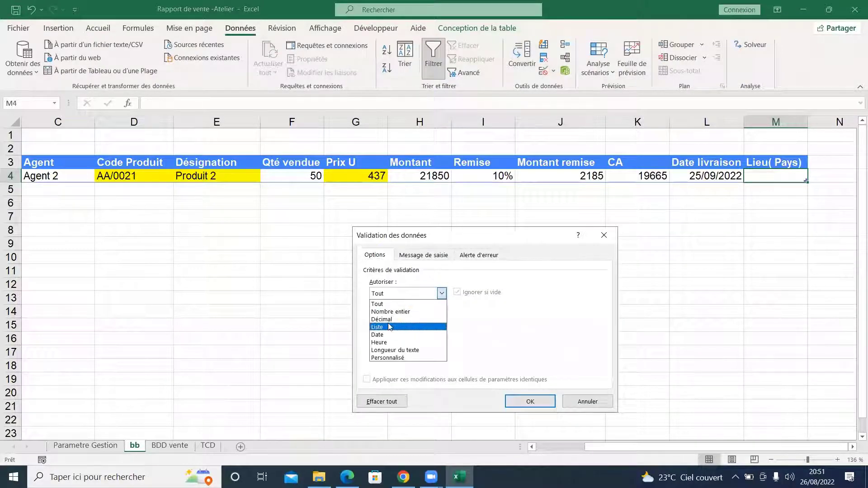
{"action": "left_click", "coordinate": [388, 323]}
{"action": "left_click", "coordinate": [388, 340]}
{"action": "left_click", "coordinate": [108, 448]}
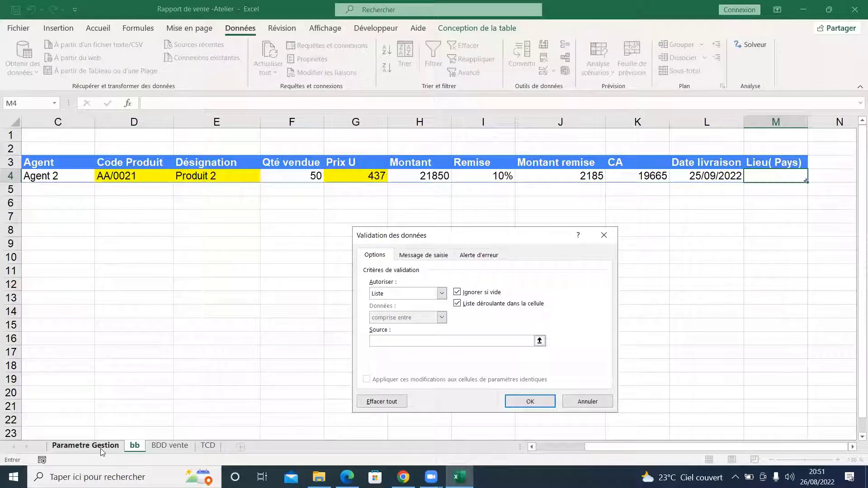
{"action": "left_click_drag", "start_coordinate": [744, 160], "coordinate": [749, 211]}
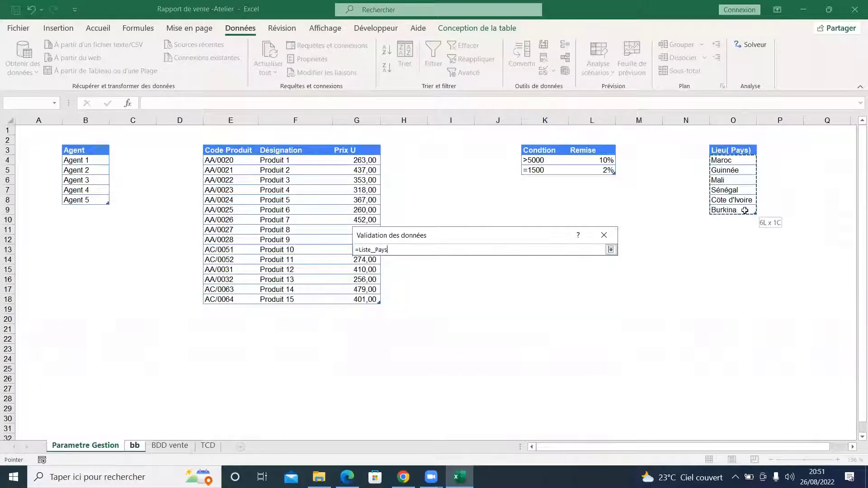
{"action": "left_click", "coordinate": [530, 401]}
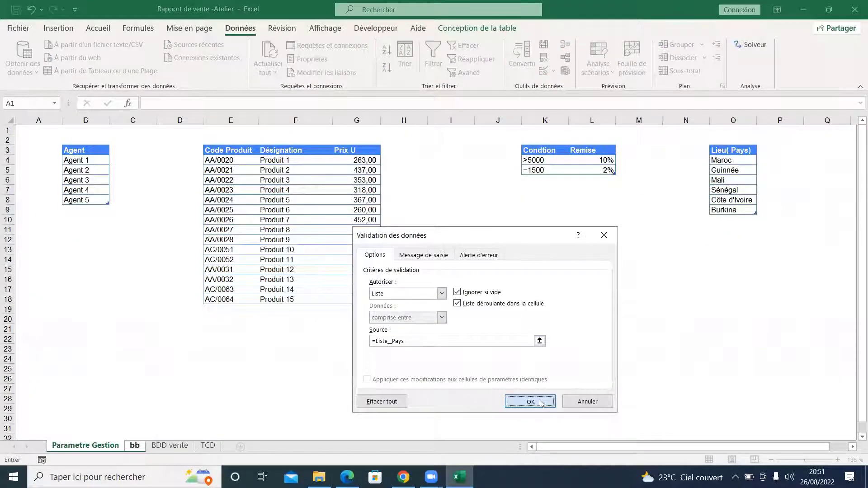
Step: Choose Guinnée from the dropdown list in the Lieu( Pays) cell M4
{"action": "left_click", "coordinate": [800, 176]}
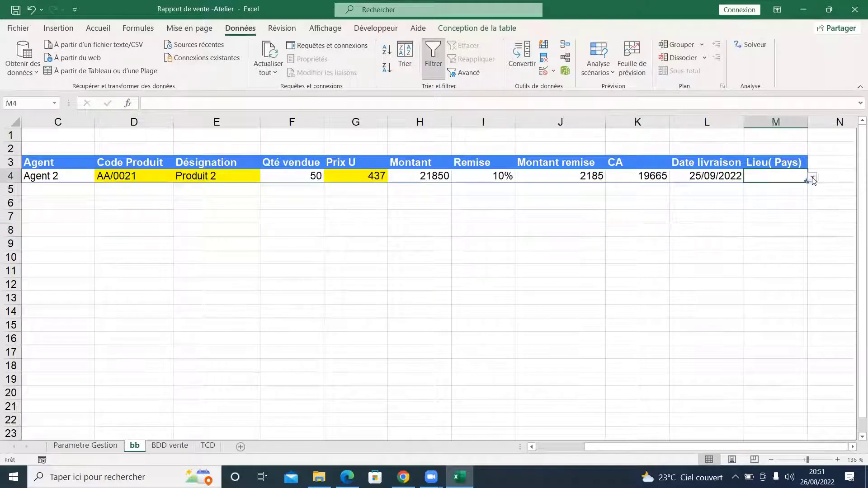
{"action": "left_click", "coordinate": [813, 177]}
{"action": "left_click", "coordinate": [750, 199]}
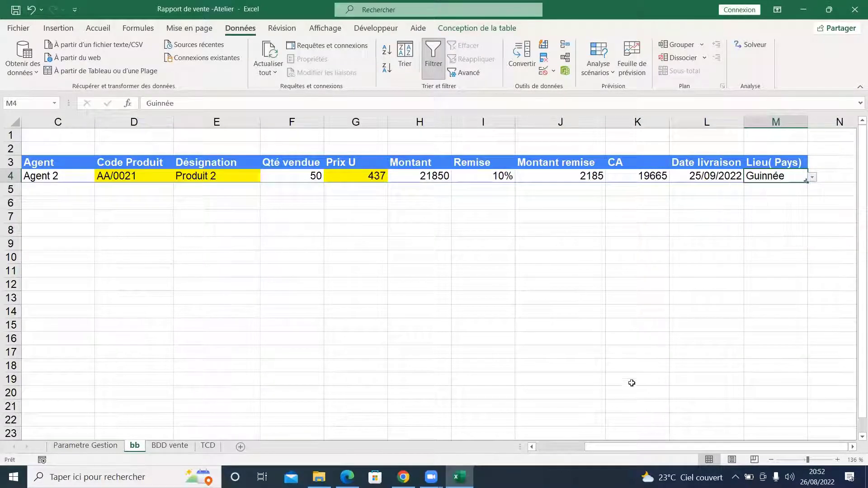
Step: Enter the order date 27/08/2022 in B5, directly below the first Date Commande
{"action": "scroll", "coordinate": [203, 219], "scroll_direction": "left", "scroll_amount": 2}
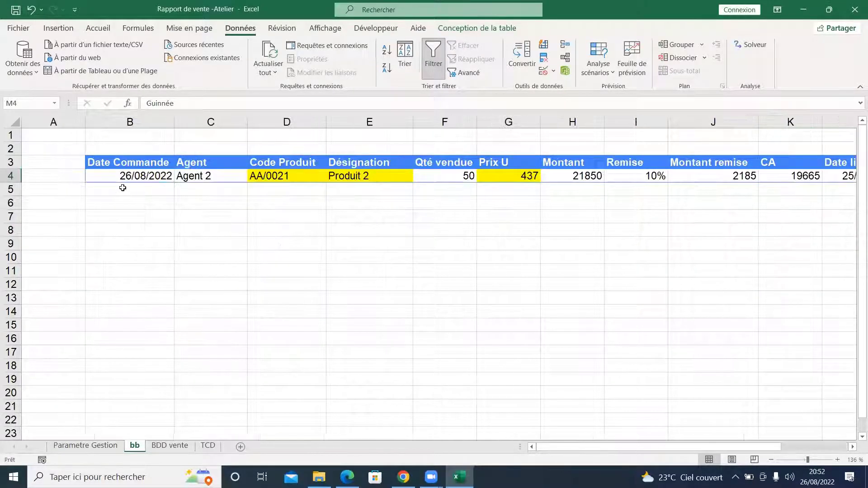
{"action": "left_click", "coordinate": [123, 188]}
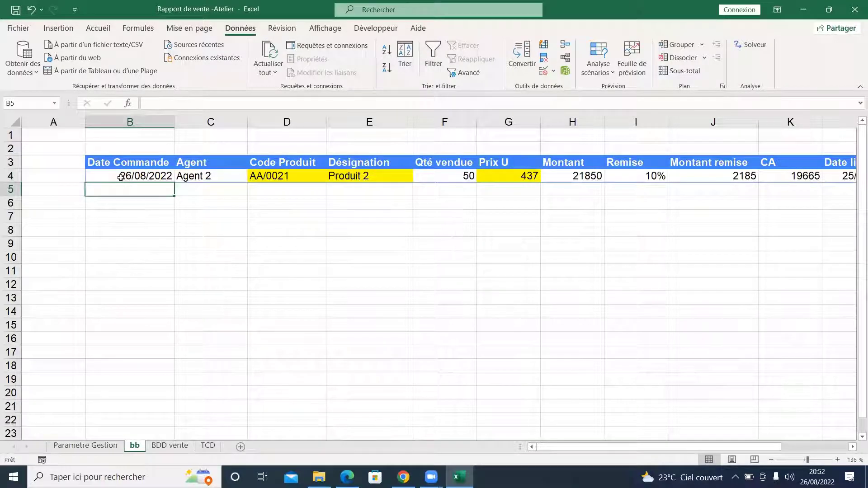
{"action": "type", "text": "27/0"}
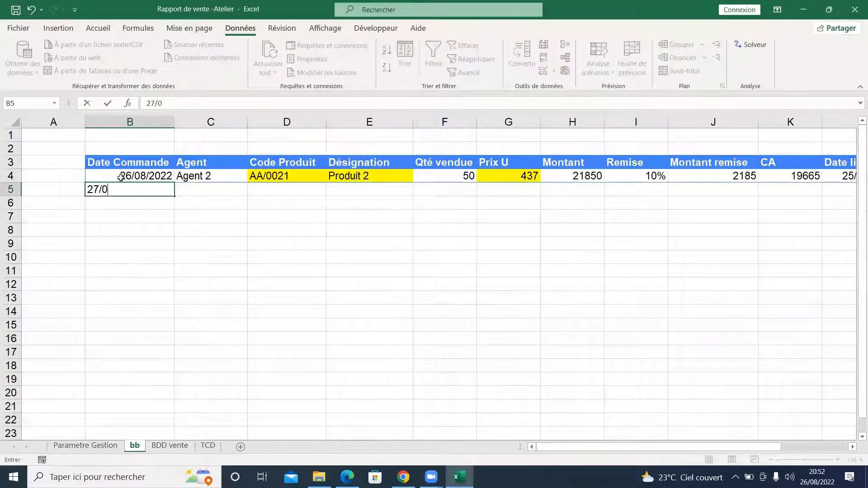
{"action": "type", "text": "8/2022"}
{"action": "key", "text": "Tab"}
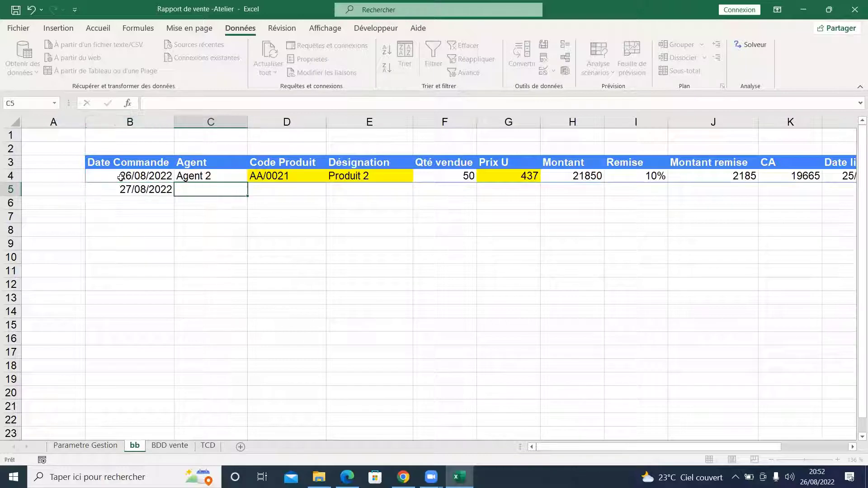
Step: Try to fill the Agent value from C4 down to C15, and undo the fill
{"action": "left_click", "coordinate": [239, 175]}
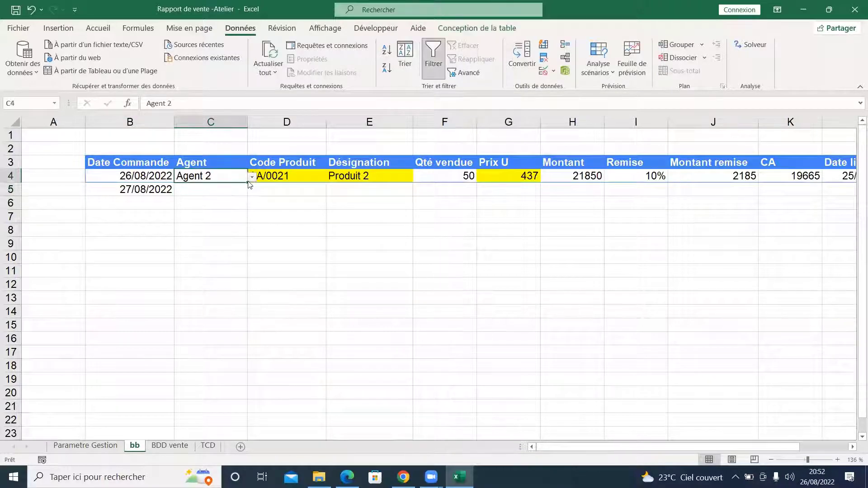
{"action": "left_click_drag", "start_coordinate": [247, 183], "coordinate": [248, 332]}
{"action": "left_click", "coordinate": [485, 351]}
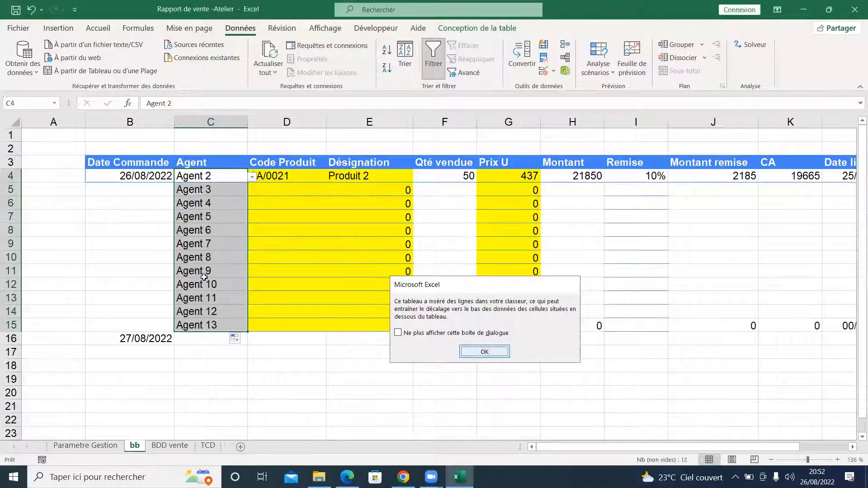
{"action": "left_click", "coordinate": [31, 9]}
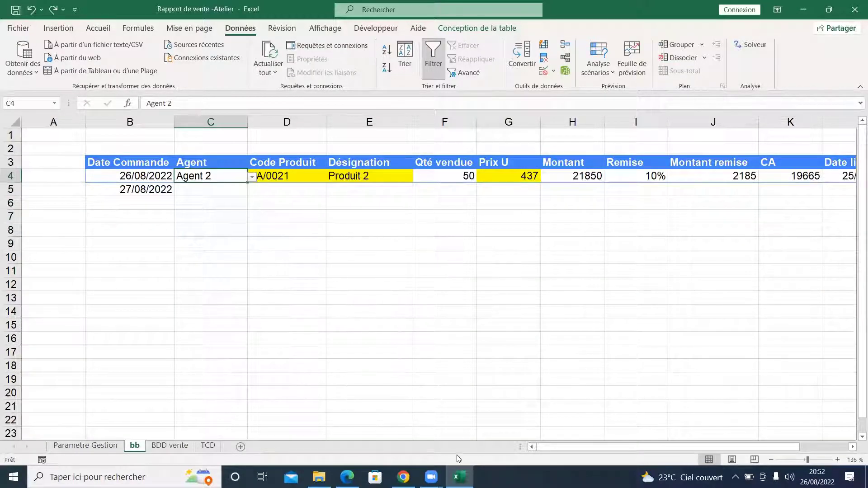
Step: Extend the sales table down to row 14 and clear the automatically filled formulas in the new rows from Désignation to Date livraison
{"action": "left_click_drag", "start_coordinate": [551, 448], "coordinate": [599, 448]}
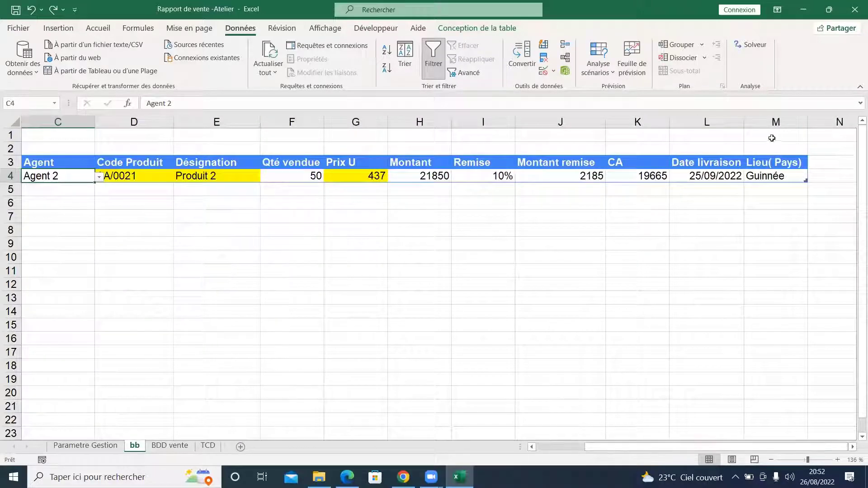
{"action": "left_click_drag", "start_coordinate": [805, 181], "coordinate": [807, 317]}
{"action": "left_click_drag", "start_coordinate": [606, 450], "coordinate": [436, 446]}
{"action": "left_click_drag", "start_coordinate": [367, 189], "coordinate": [667, 312]}
{"action": "key", "text": "Delete"}
{"action": "left_click", "coordinate": [565, 298]}
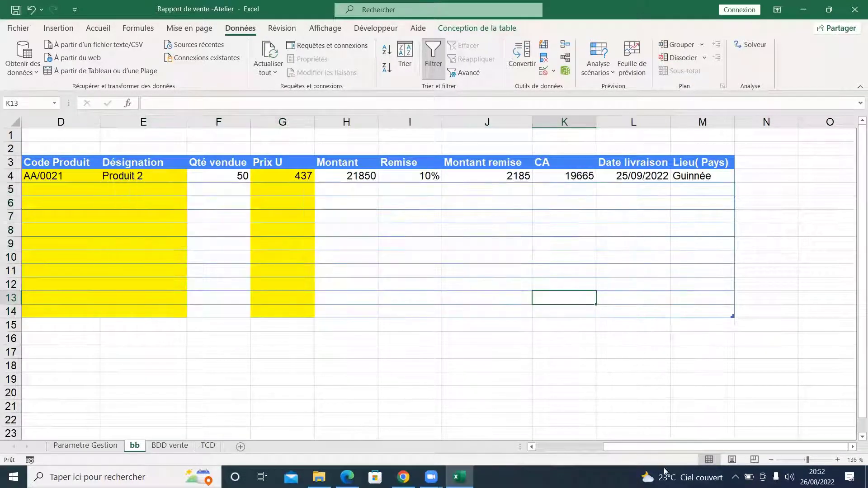
Step: Choose Agent 5 from the dropdown list in C5 for the 27/08/2022 order
{"action": "left_click_drag", "start_coordinate": [615, 447], "coordinate": [443, 450]}
{"action": "left_click", "coordinate": [126, 188]}
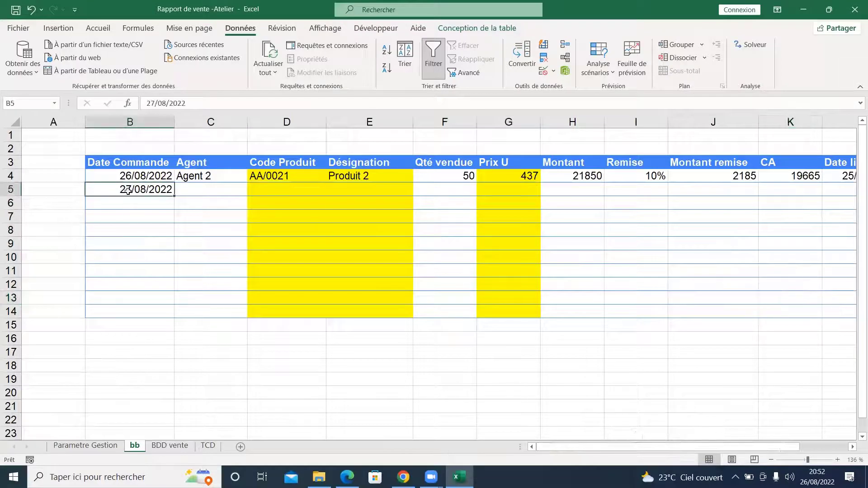
{"action": "left_click", "coordinate": [204, 186]}
{"action": "left_click", "coordinate": [251, 191]}
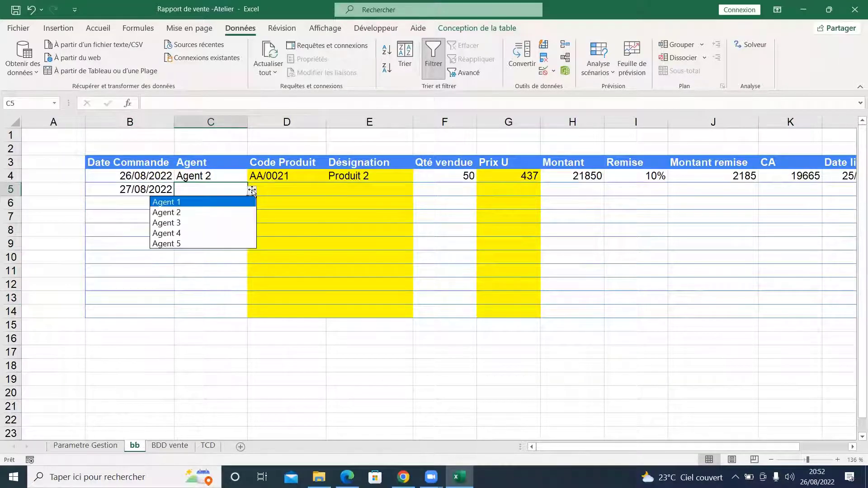
{"action": "left_click", "coordinate": [222, 243]}
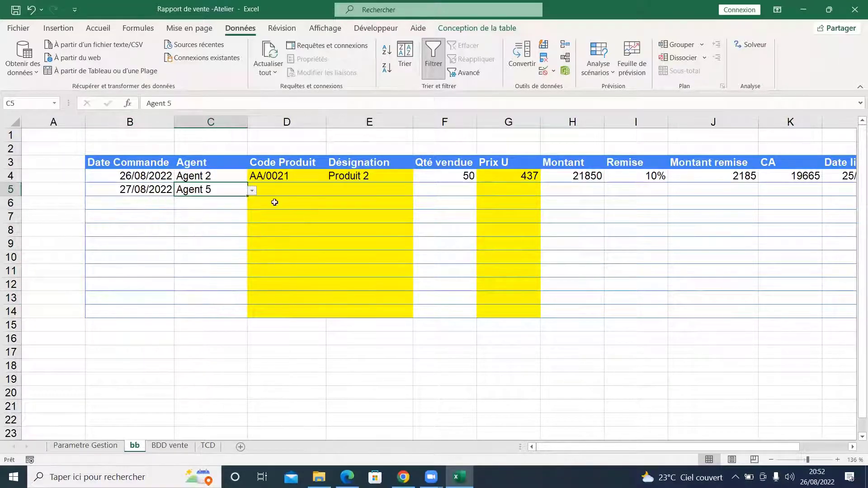
Step: Try to fill Code Produit from D4 down to D14, and clear the filled codes in D5:D14
{"action": "left_click", "coordinate": [279, 191]}
{"action": "left_click", "coordinate": [283, 180]}
{"action": "left_click_drag", "start_coordinate": [326, 182], "coordinate": [337, 317]}
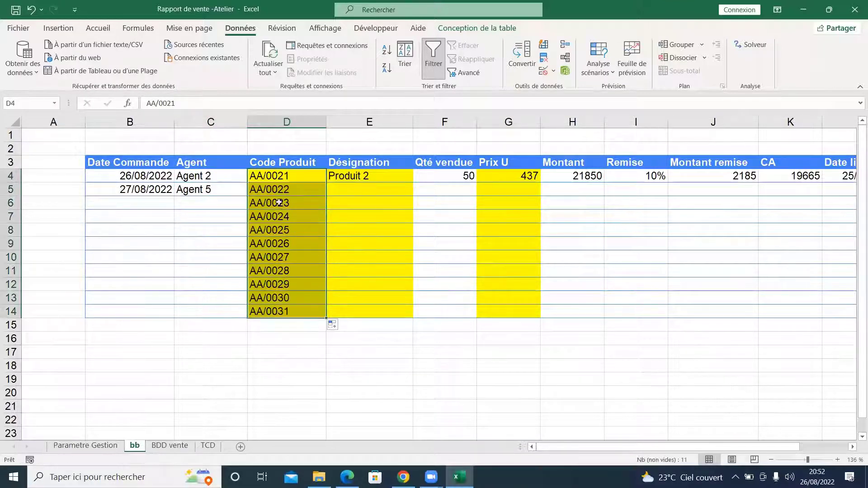
{"action": "left_click_drag", "start_coordinate": [277, 193], "coordinate": [268, 314]}
{"action": "key", "text": "Delete"}
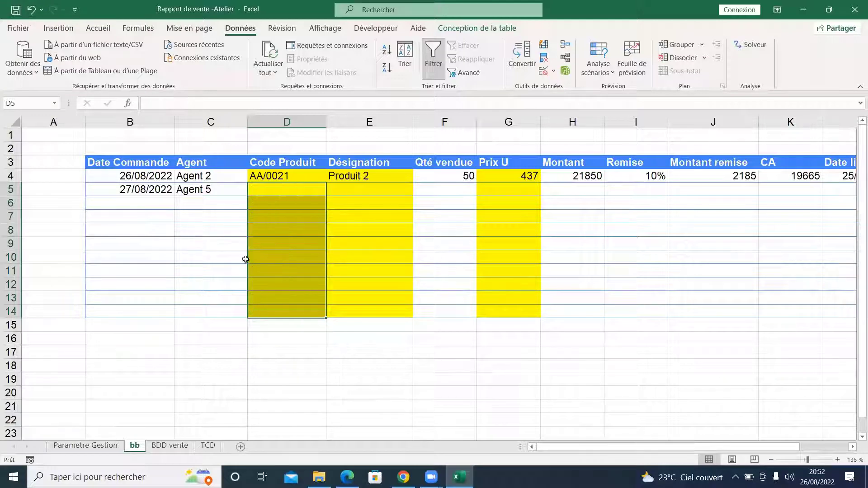
Step: Clear the product code from the first Code Produit cell, D4
{"action": "left_click", "coordinate": [284, 202]}
{"action": "left_click", "coordinate": [291, 192]}
{"action": "left_click", "coordinate": [310, 172]}
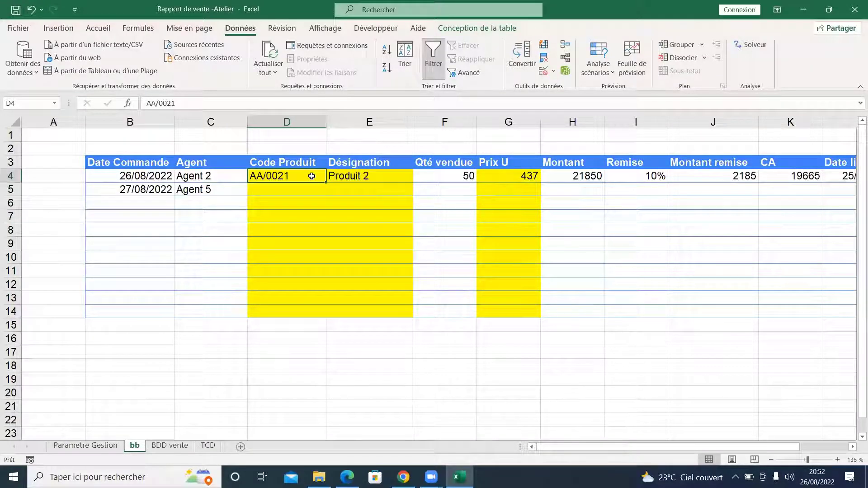
{"action": "key", "text": "Delete"}
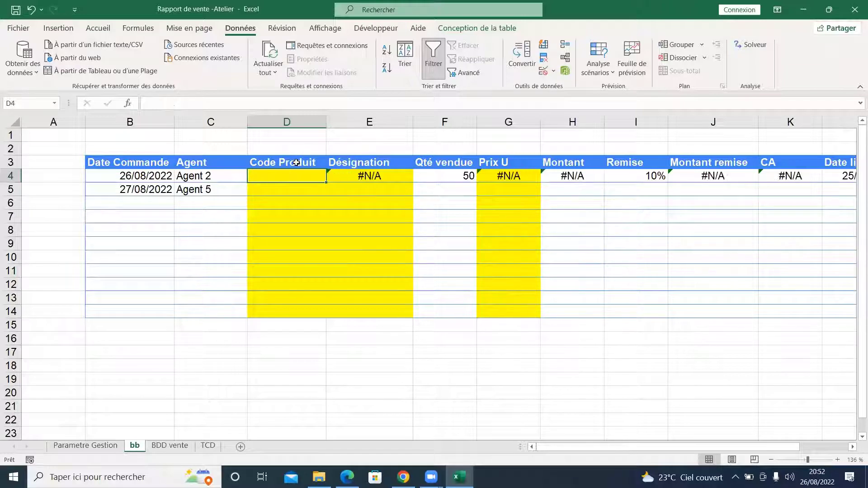
Step: Set up Liste data validation for the Code Produit cells D4:D14, with its source on the Parametre Gestion sheet
{"action": "left_click_drag", "start_coordinate": [292, 175], "coordinate": [294, 312]}
{"action": "left_click_drag", "start_coordinate": [298, 265], "coordinate": [298, 265]}
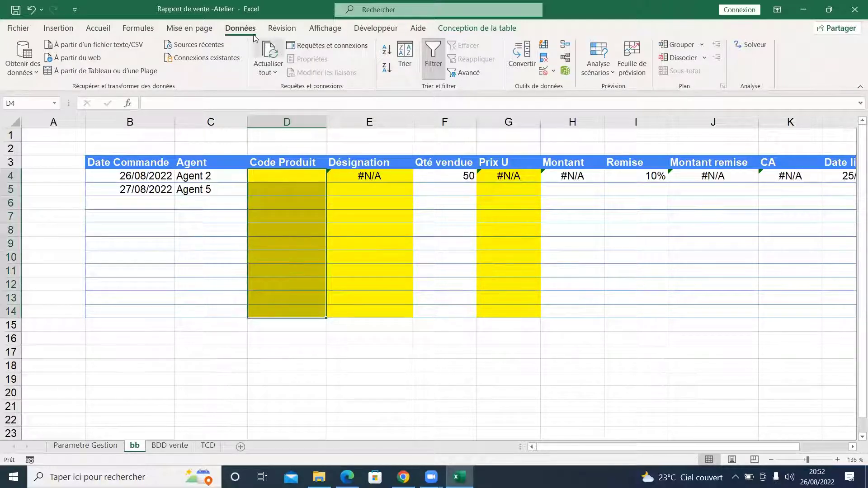
{"action": "left_click", "coordinate": [542, 71]}
{"action": "left_click", "coordinate": [442, 294]}
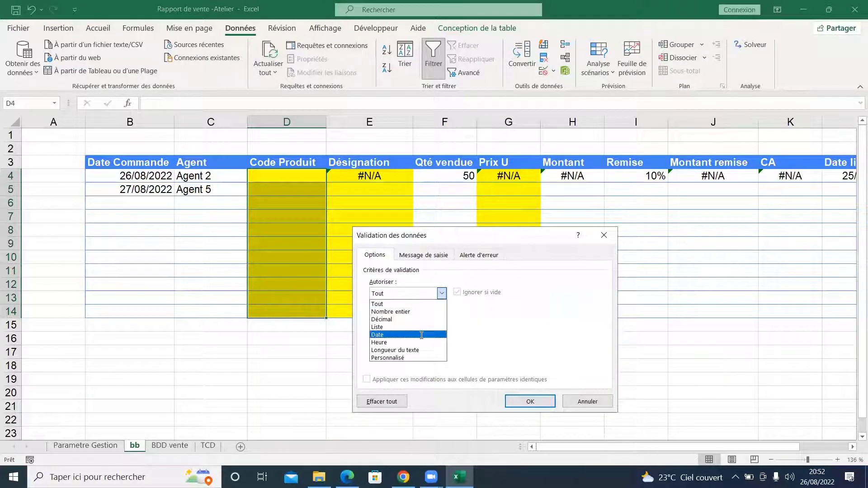
{"action": "left_click", "coordinate": [403, 330]}
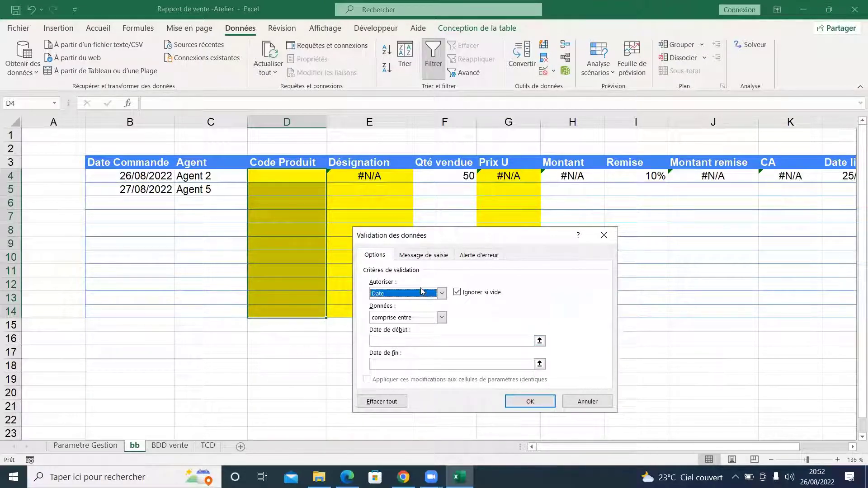
{"action": "left_click", "coordinate": [442, 294]}
{"action": "left_click", "coordinate": [385, 326]}
{"action": "left_click", "coordinate": [386, 342]}
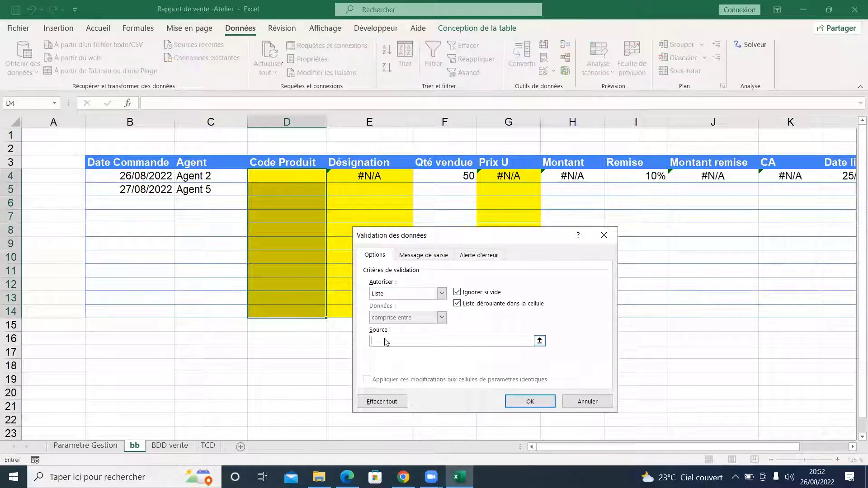
{"action": "left_click", "coordinate": [86, 445]}
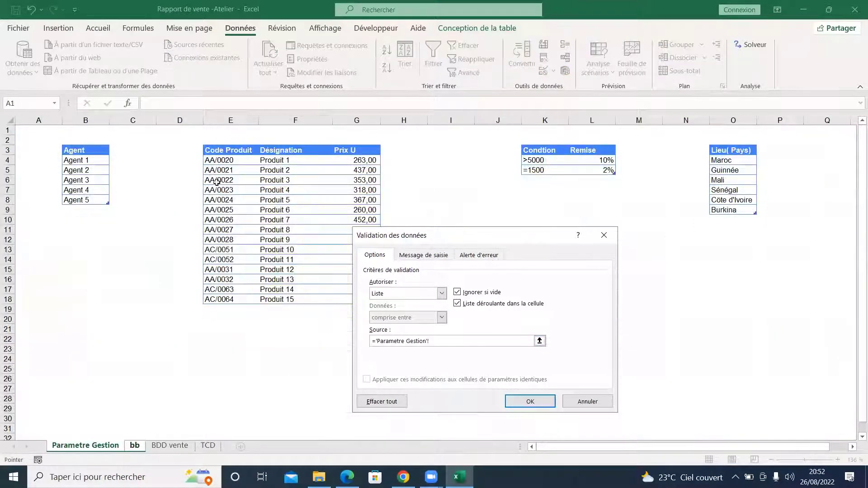
Step: Set the drop-down list's source to the product codes AA/0020 to AC/0064 on the Parametre Gestion sheet and confirm the validation
{"action": "left_click_drag", "start_coordinate": [223, 162], "coordinate": [232, 301]}
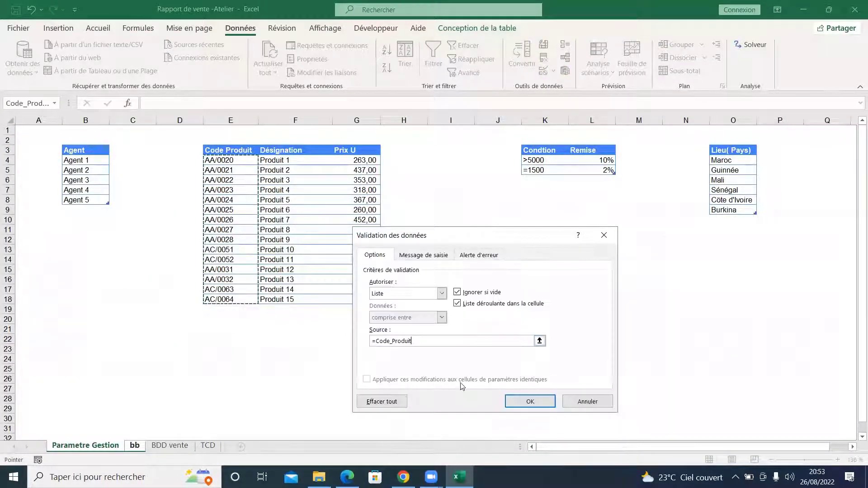
{"action": "left_click", "coordinate": [507, 401]}
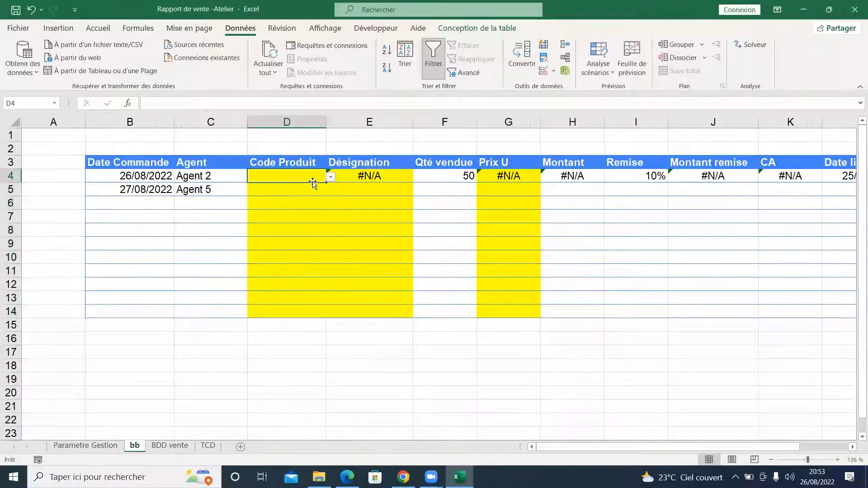
Step: Choose Code Produit AA/0021 for row 4 and AA/0023 for row 5
{"action": "left_click", "coordinate": [331, 178]}
{"action": "left_click", "coordinate": [292, 199]}
{"action": "left_click", "coordinate": [311, 189]}
{"action": "left_click", "coordinate": [331, 190]}
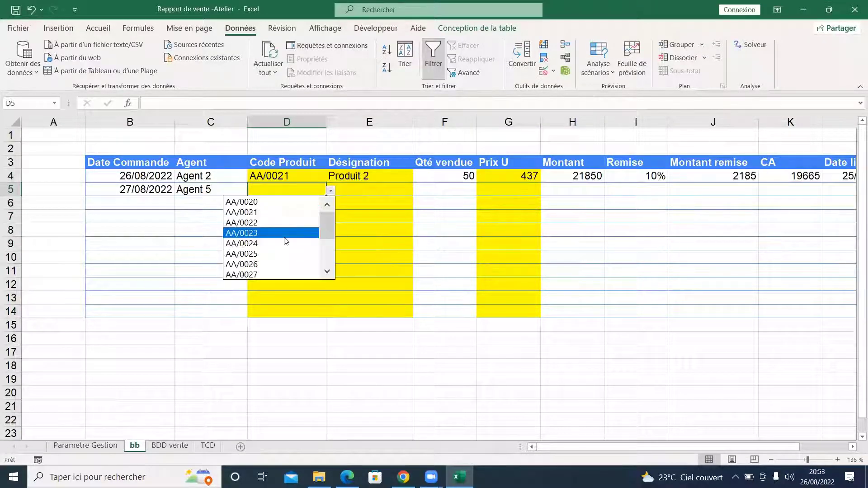
{"action": "left_click", "coordinate": [294, 233]}
Step: Copy the Désignation formula from E4 down to E14 and clear E6:E14
{"action": "left_click", "coordinate": [339, 190]}
{"action": "left_click", "coordinate": [386, 176]}
{"action": "left_click_drag", "start_coordinate": [413, 181], "coordinate": [407, 316]}
{"action": "left_click_drag", "start_coordinate": [371, 204], "coordinate": [371, 312]}
{"action": "key", "text": "Delete"}
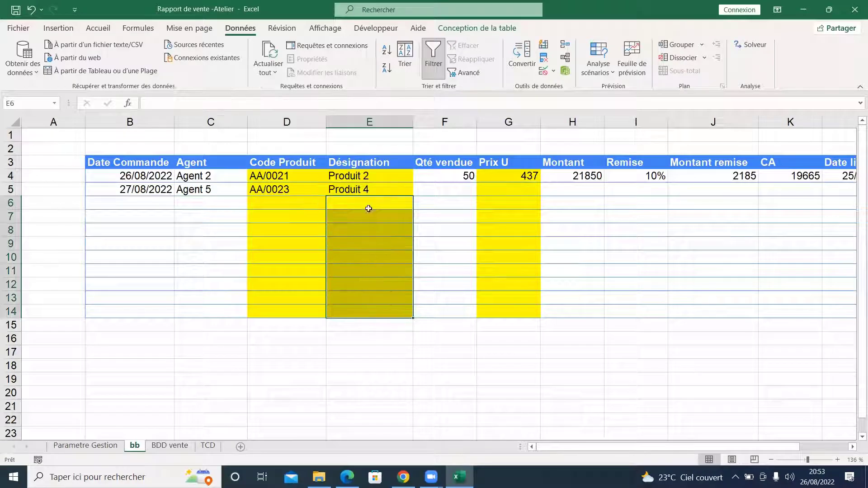
Step: Enter 150 as the Qté vendue in row 5
{"action": "left_click", "coordinate": [382, 189]}
{"action": "left_click", "coordinate": [422, 187]}
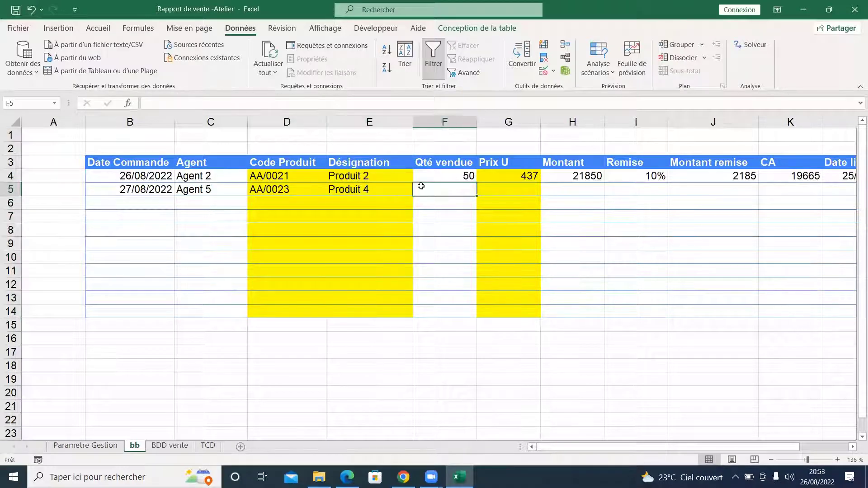
{"action": "type", "text": "1"}
{"action": "key", "text": "Tab"}
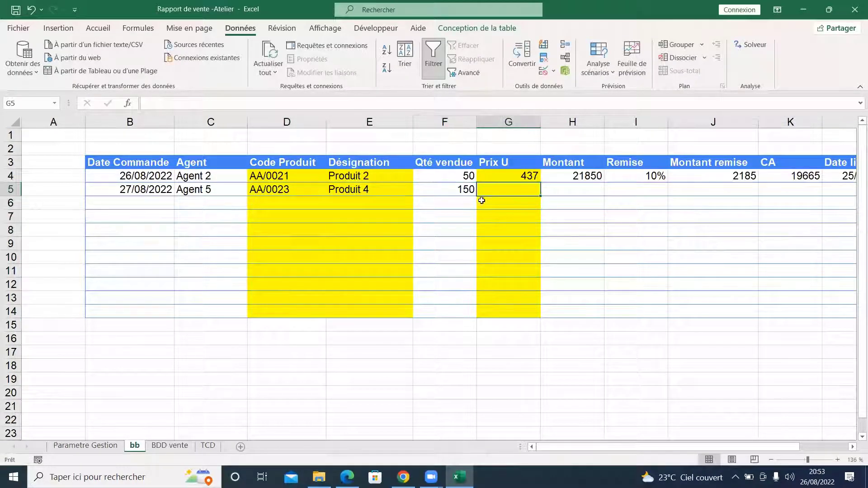
Step: Copy the Prix U formula from G4 down to G14 and clear G6:G14
{"action": "left_click", "coordinate": [514, 176]}
{"action": "left_click_drag", "start_coordinate": [542, 183], "coordinate": [545, 327]}
{"action": "left_click_drag", "start_coordinate": [502, 203], "coordinate": [514, 311]}
{"action": "key", "text": "Delete"}
{"action": "left_click", "coordinate": [516, 207]}
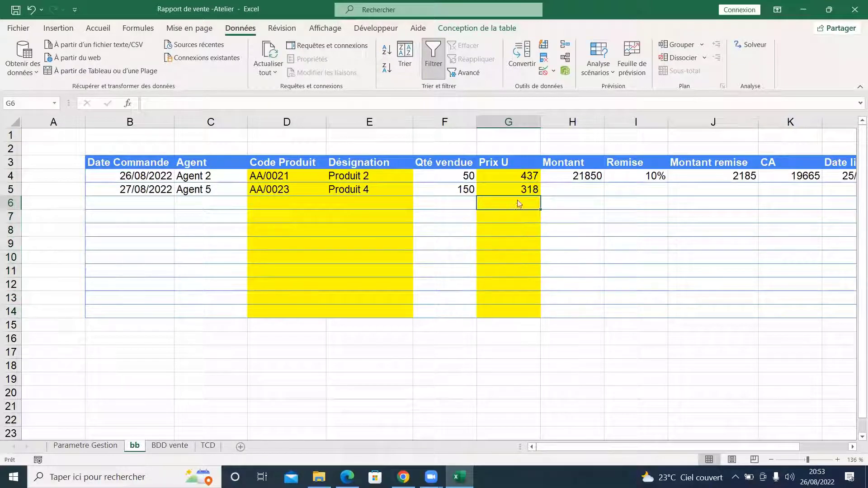
Step: Fill the Prix U lookup formula from G5 down to G14
{"action": "left_click", "coordinate": [521, 190]}
{"action": "left_click_drag", "start_coordinate": [538, 194], "coordinate": [541, 315]}
{"action": "left_click", "coordinate": [503, 192]}
{"action": "left_click", "coordinate": [503, 206]}
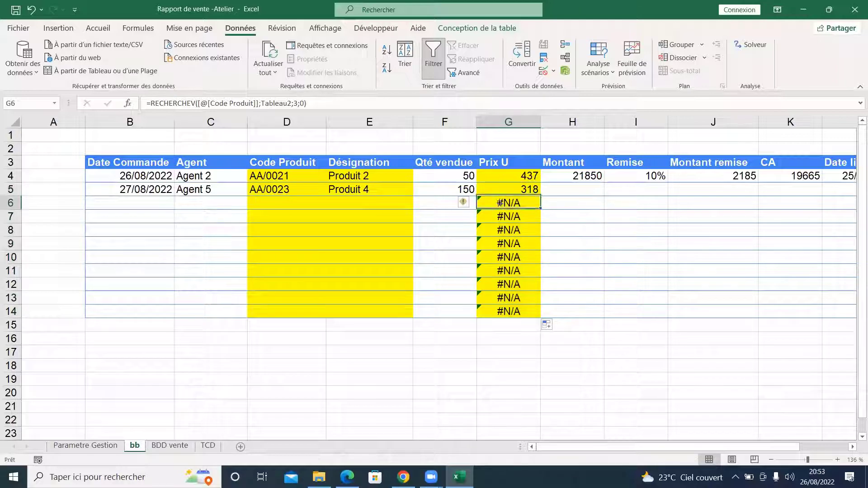
{"action": "left_click", "coordinate": [505, 178]}
{"action": "left_click", "coordinate": [516, 189]}
Step: Spread the Montant formula (Qté vendue times Prix U) over rows 4 to 14, undoing and restoring the column fill once
{"action": "left_click", "coordinate": [557, 191]}
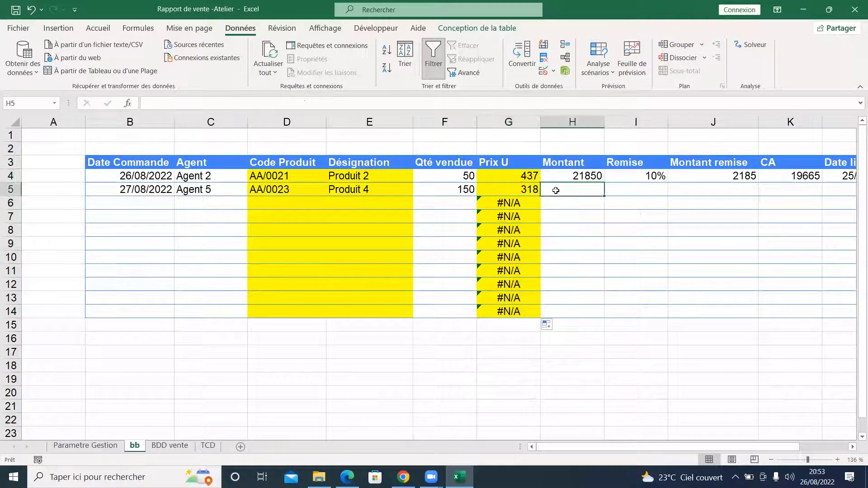
{"action": "left_click", "coordinate": [576, 176]}
{"action": "left_click_drag", "start_coordinate": [603, 180], "coordinate": [602, 202]}
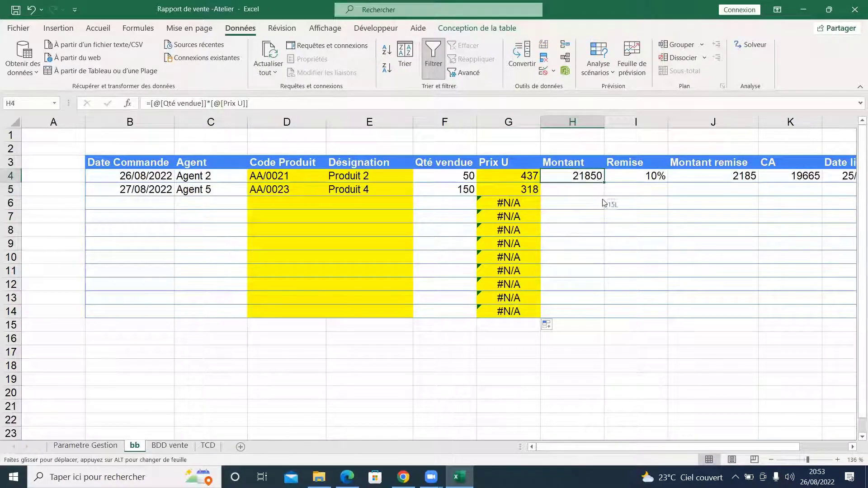
{"action": "left_click", "coordinate": [457, 270]}
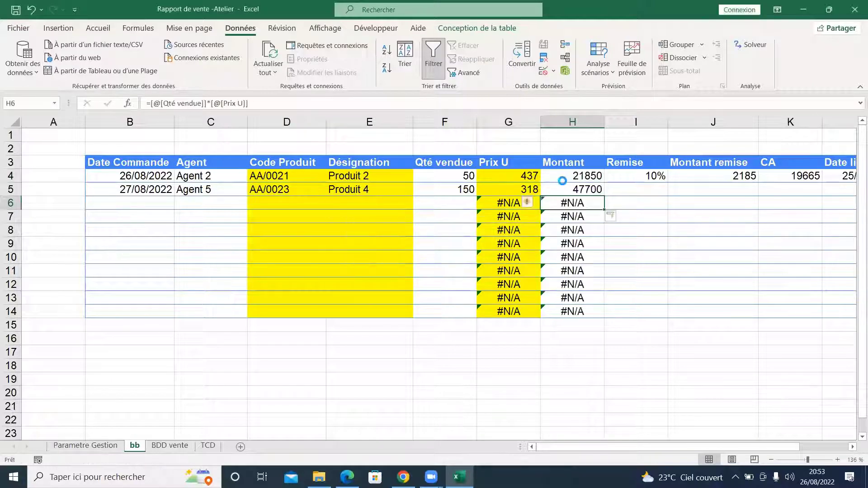
{"action": "left_click", "coordinate": [31, 9]}
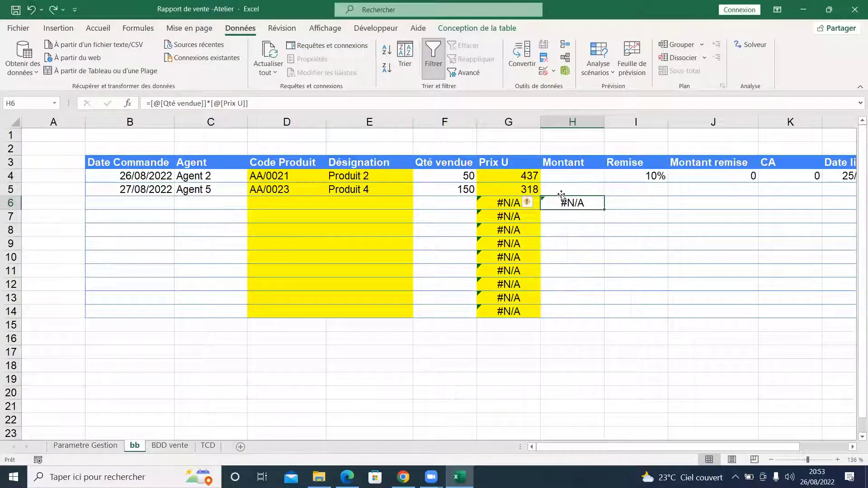
{"action": "left_click", "coordinate": [53, 9]}
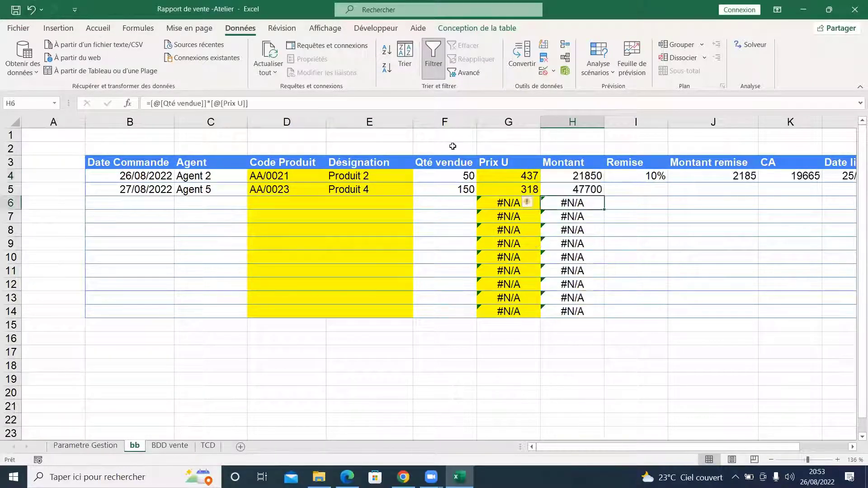
{"action": "left_click", "coordinate": [595, 191]}
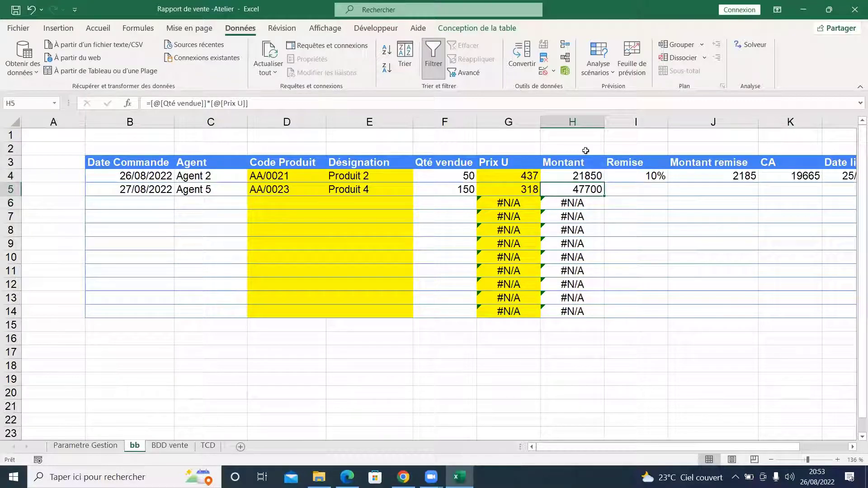
Step: Format the Montant column with a thousands separator and two decimals
{"action": "left_click", "coordinate": [579, 120]}
{"action": "left_click", "coordinate": [103, 30]}
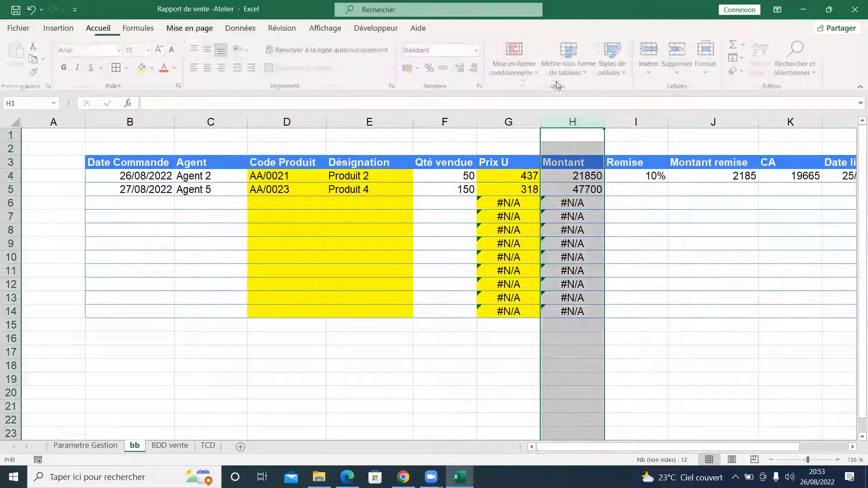
{"action": "left_click", "coordinate": [445, 67]}
{"action": "left_click", "coordinate": [621, 219]}
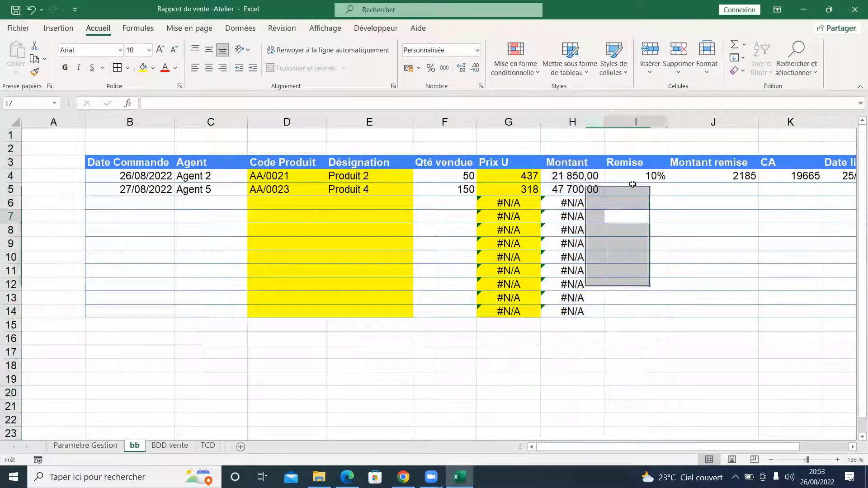
Step: Enter a Remise of 5% in row 5
{"action": "left_click", "coordinate": [647, 176]}
{"action": "key", "text": "Down"}
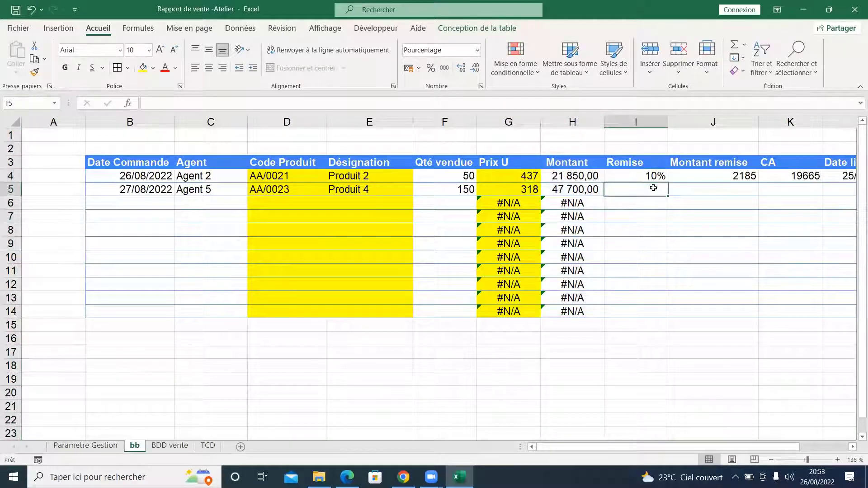
{"action": "type", "text": "5"}
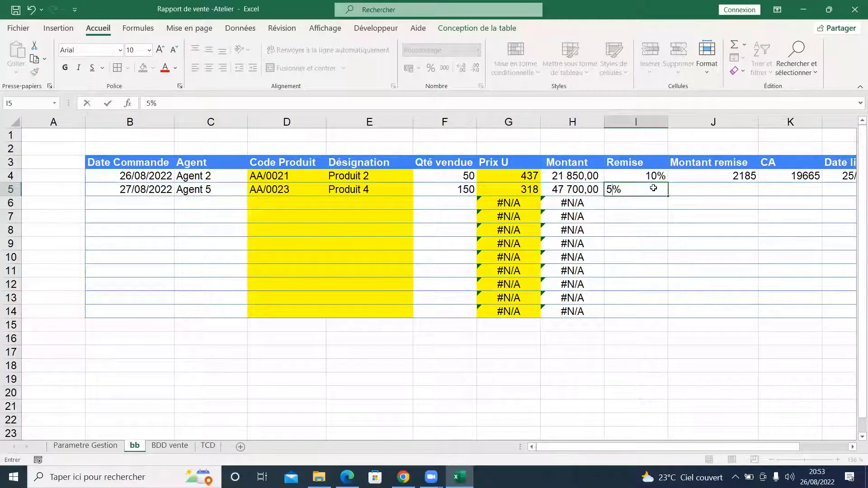
{"action": "key", "text": "Return"}
Step: Fill the Montant remise, CA and Date livraison formulas from row 4 down to row 14
{"action": "left_click", "coordinate": [699, 179]}
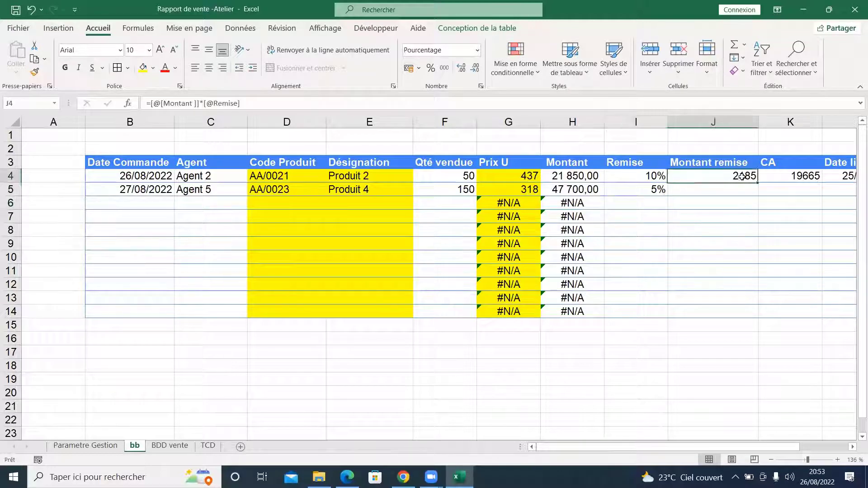
{"action": "left_click_drag", "start_coordinate": [758, 183], "coordinate": [745, 314]}
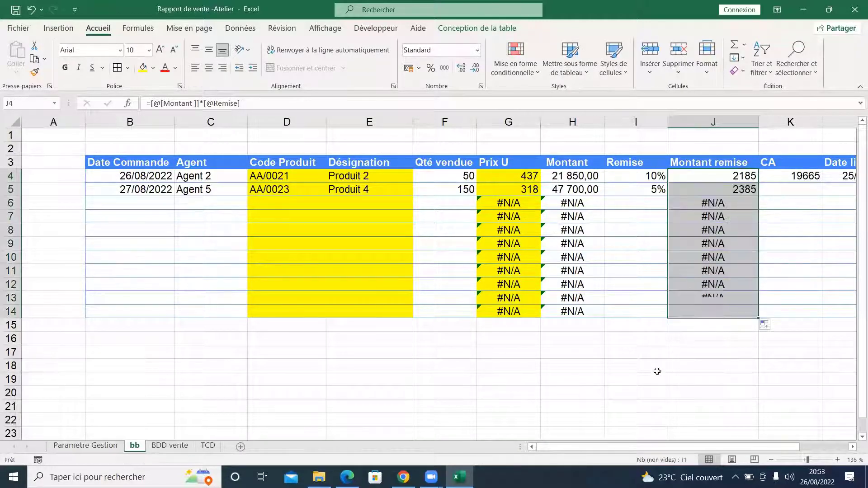
{"action": "scroll", "coordinate": [714, 335], "scroll_direction": "right", "scroll_amount": 2}
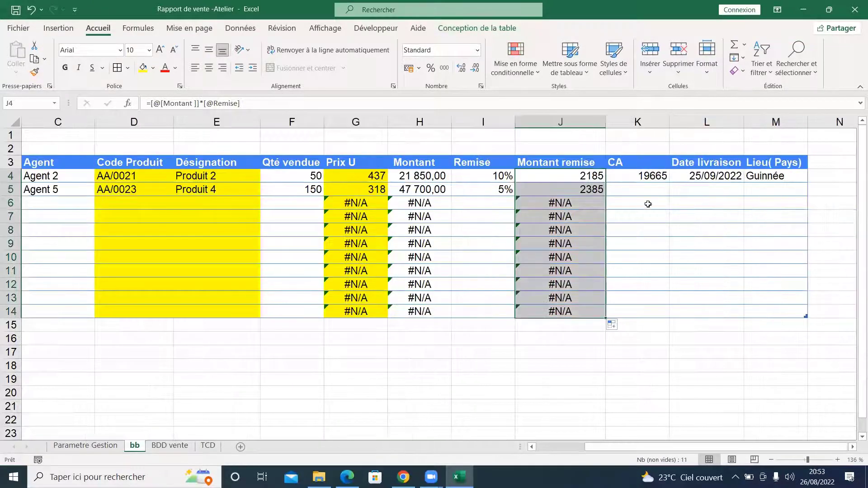
{"action": "left_click", "coordinate": [638, 179]}
{"action": "left_click_drag", "start_coordinate": [670, 179], "coordinate": [669, 314]}
{"action": "left_click", "coordinate": [713, 173]}
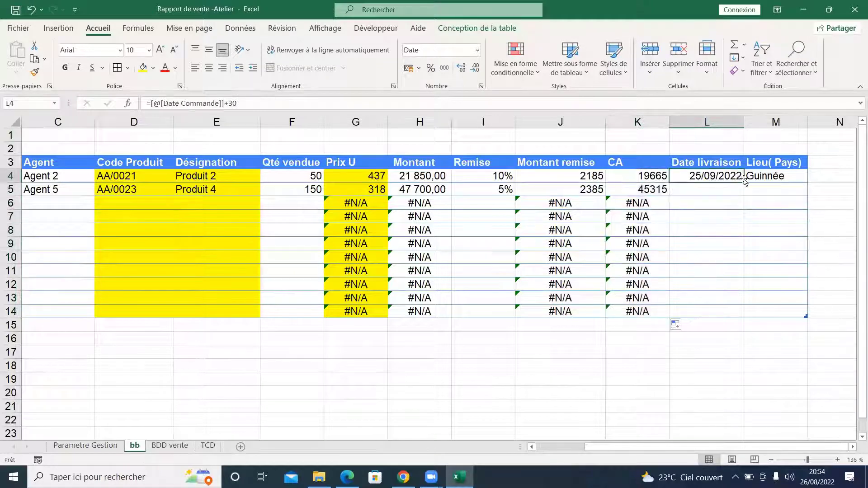
{"action": "left_click_drag", "start_coordinate": [744, 180], "coordinate": [742, 322]}
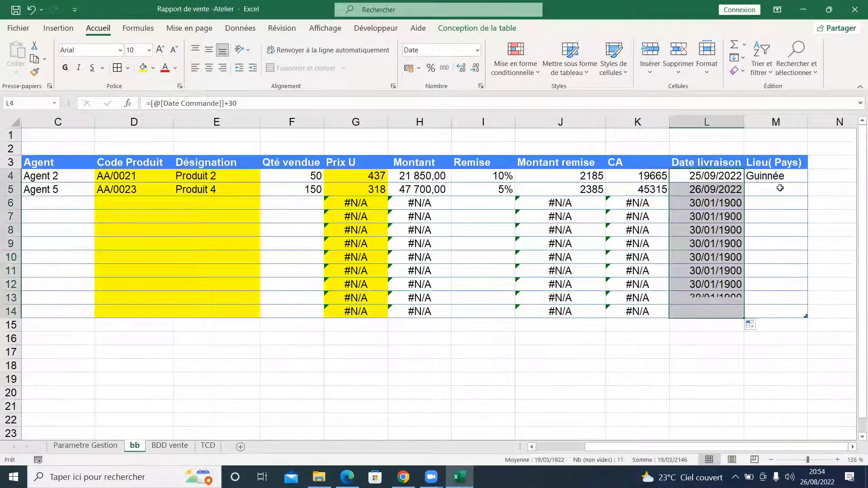
Step: Fill the Lieu( Pays) cell M4 down to M14 and clear the copied countries in M5:M14
{"action": "left_click", "coordinate": [761, 177]}
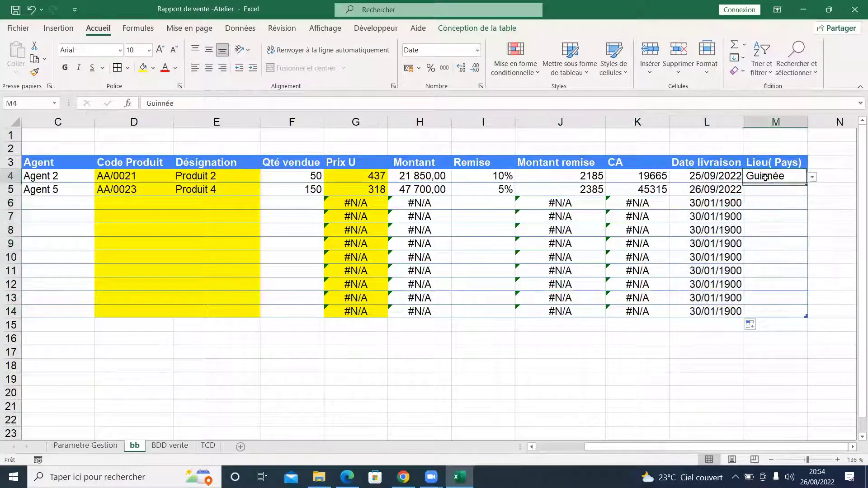
{"action": "left_click_drag", "start_coordinate": [807, 182], "coordinate": [807, 320]}
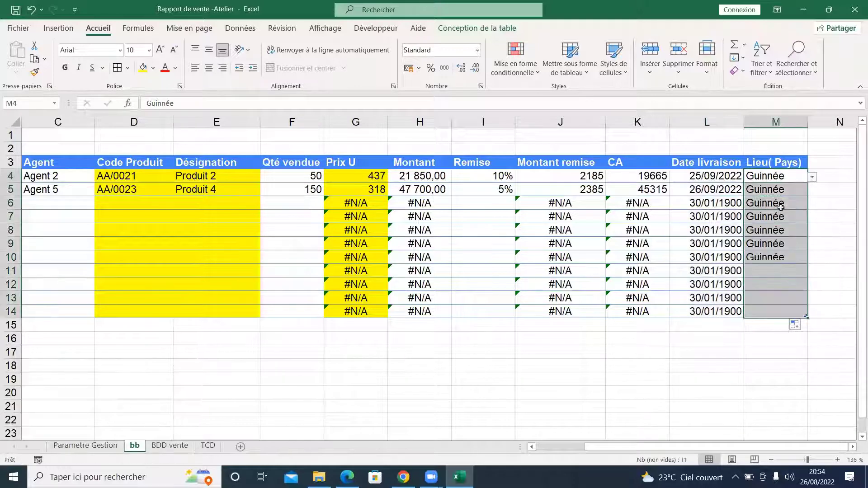
{"action": "left_click_drag", "start_coordinate": [768, 190], "coordinate": [778, 310]}
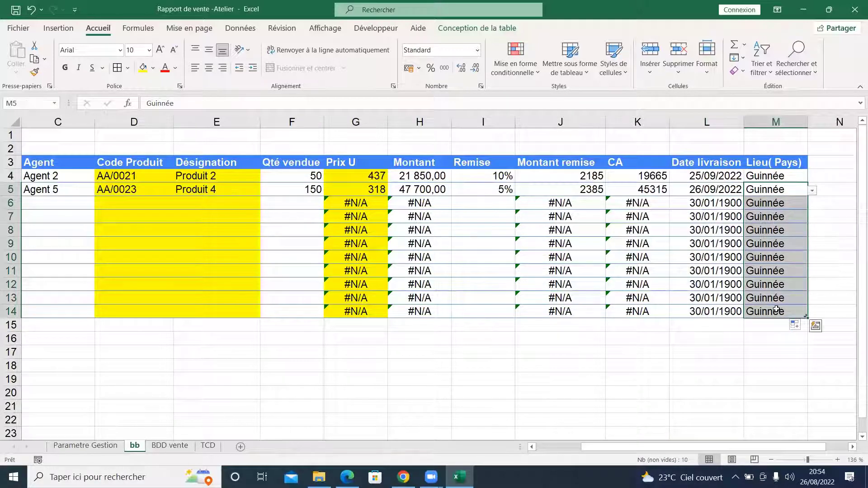
{"action": "key", "text": "Delete"}
{"action": "left_click", "coordinate": [780, 228]}
Step: Choose the Lieu( Pays) for rows 5 to 7: Mali, Côte d'Ivoire and Mali
{"action": "left_click", "coordinate": [777, 194]}
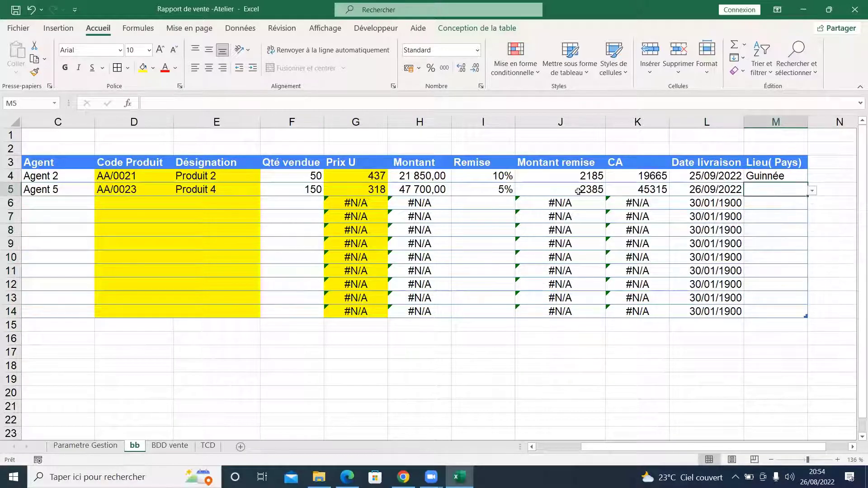
{"action": "left_click", "coordinate": [808, 190]}
{"action": "left_click", "coordinate": [782, 220]}
{"action": "left_click", "coordinate": [796, 204]}
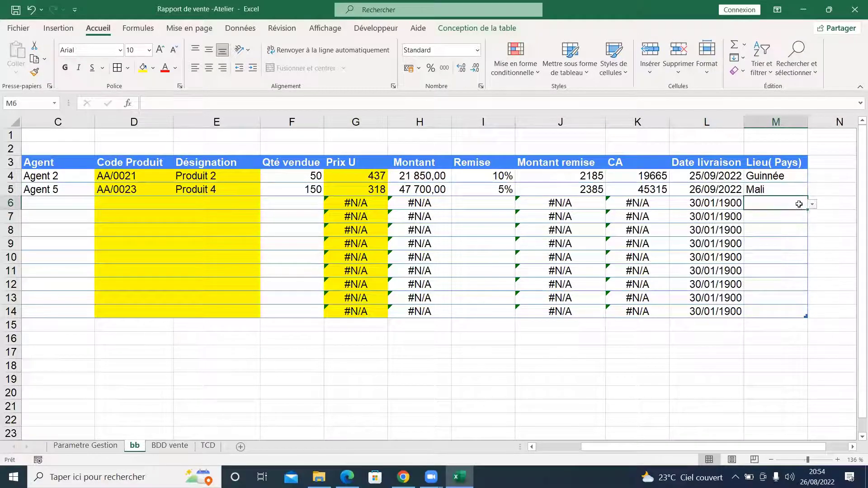
{"action": "left_click", "coordinate": [813, 205]}
{"action": "left_click", "coordinate": [785, 257]}
{"action": "left_click", "coordinate": [801, 217]}
{"action": "left_click", "coordinate": [813, 218]}
{"action": "left_click", "coordinate": [779, 250]}
Step: Choose Côte d'Ivoire as the Lieu( Pays) for row 8 and Guinnée for row 9
{"action": "left_click", "coordinate": [800, 229]}
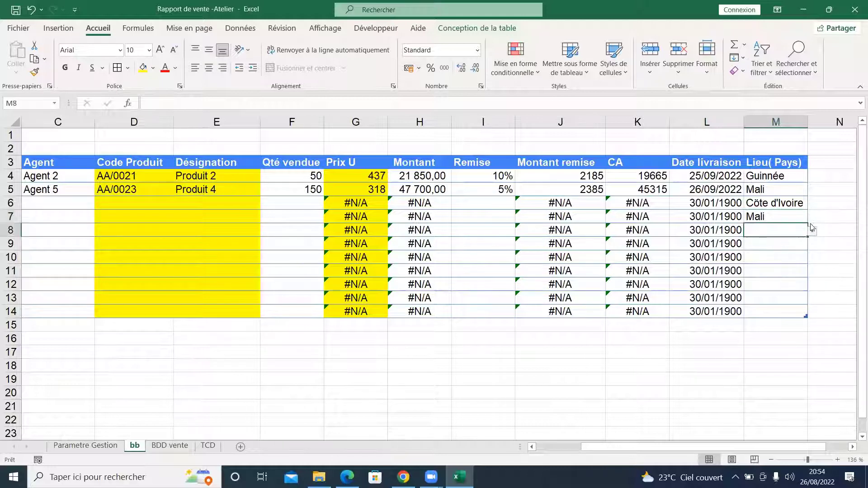
{"action": "left_click", "coordinate": [817, 230]}
{"action": "left_click", "coordinate": [798, 229]}
{"action": "left_click", "coordinate": [813, 231]}
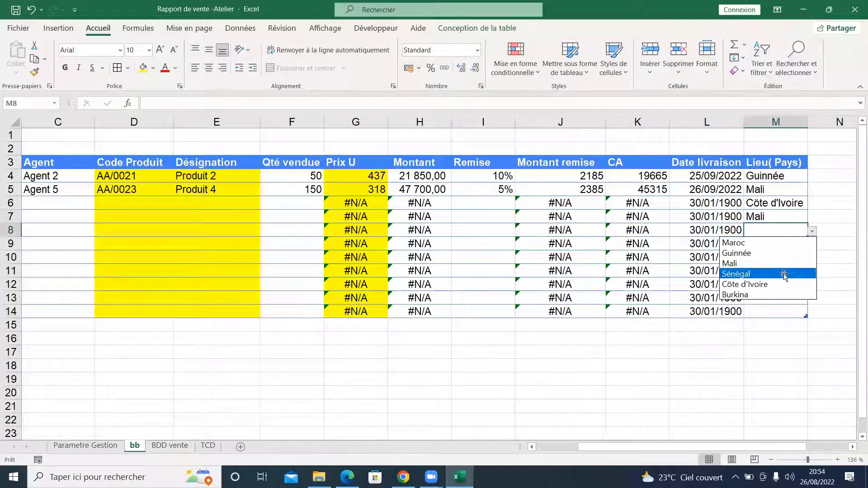
{"action": "left_click", "coordinate": [772, 285]}
{"action": "left_click", "coordinate": [799, 244]}
{"action": "left_click", "coordinate": [813, 244]}
{"action": "left_click", "coordinate": [772, 267]}
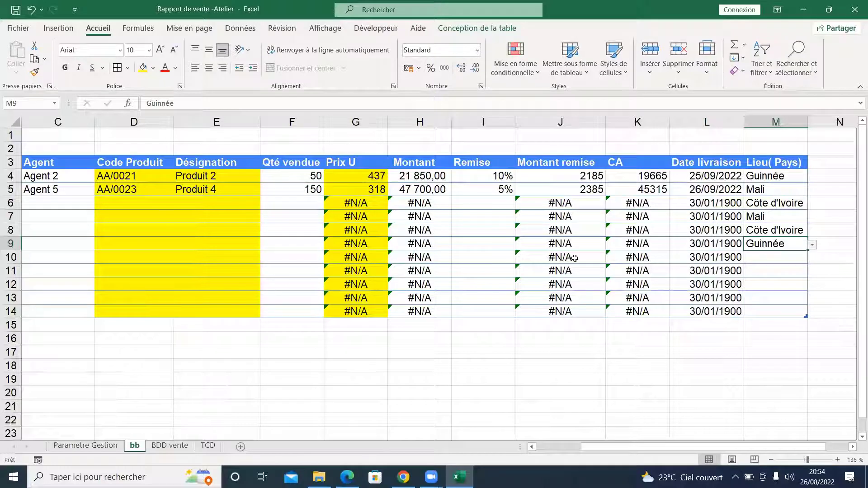
Step: Enter =B5+2 as the Date Commande in B6 and fill the formula down to B14
{"action": "left_click_drag", "start_coordinate": [593, 451], "coordinate": [547, 452]}
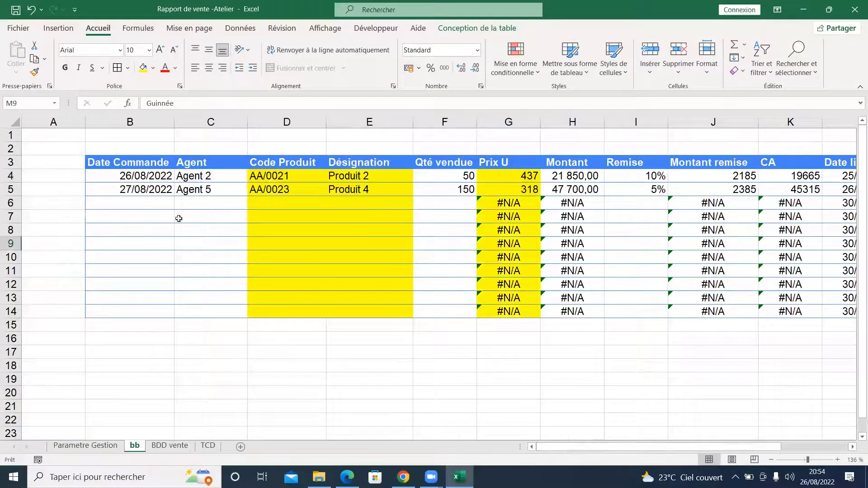
{"action": "left_click", "coordinate": [126, 201]}
{"action": "left_click", "coordinate": [159, 189]}
{"action": "left_click", "coordinate": [163, 197]}
{"action": "type", "text": "="}
{"action": "left_click", "coordinate": [152, 189]}
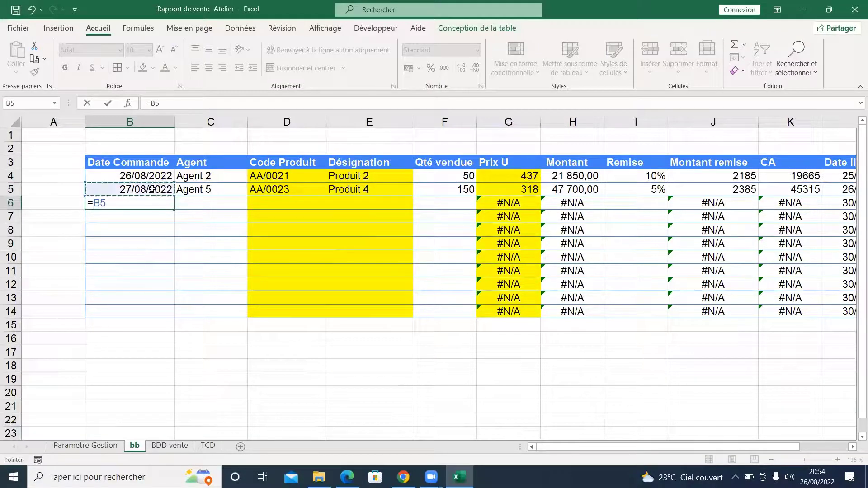
{"action": "type", "text": "+2"}
{"action": "key", "text": "Return"}
{"action": "left_click", "coordinate": [167, 204]}
{"action": "left_click_drag", "start_coordinate": [174, 209], "coordinate": [175, 312]}
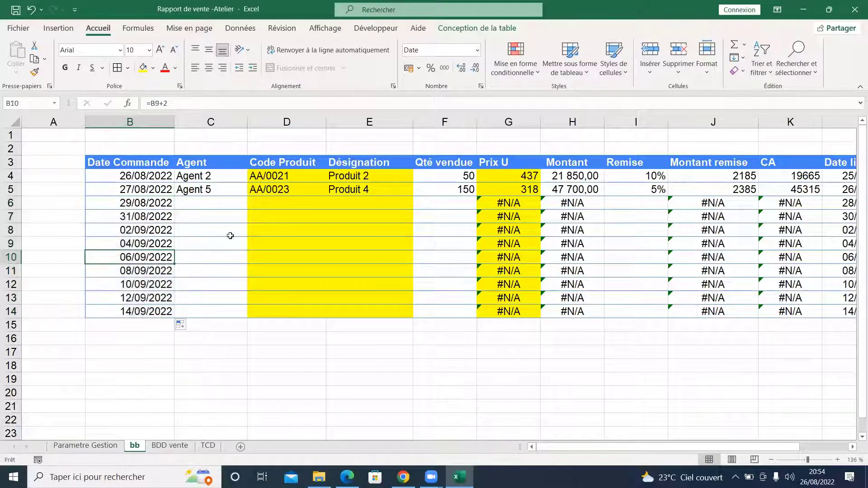
Step: Choose Agent 4 as the Agent for row 6
{"action": "left_click", "coordinate": [240, 203]}
{"action": "left_click", "coordinate": [252, 205]}
{"action": "left_click", "coordinate": [208, 239]}
{"action": "left_click", "coordinate": [279, 284]}
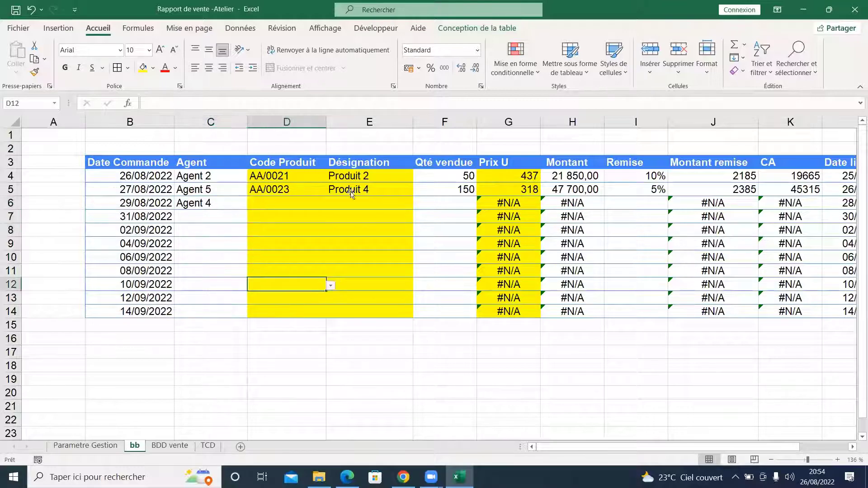
{"action": "left_click", "coordinate": [217, 203]}
{"action": "left_click", "coordinate": [227, 218]}
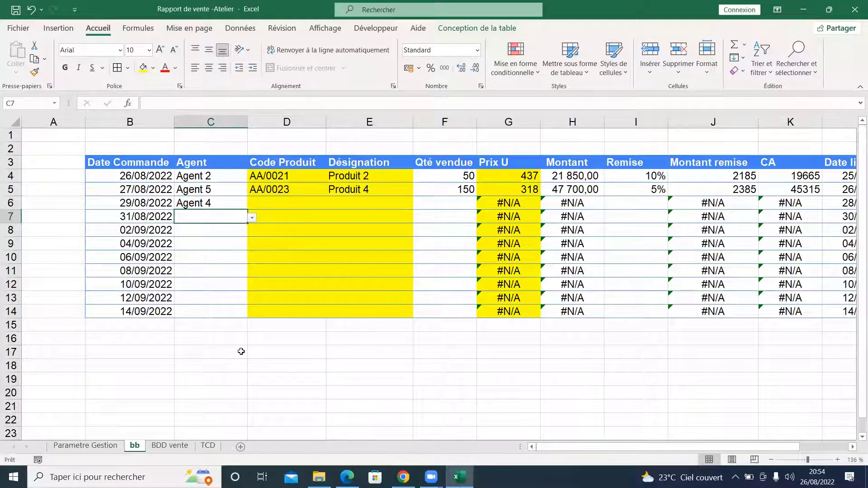
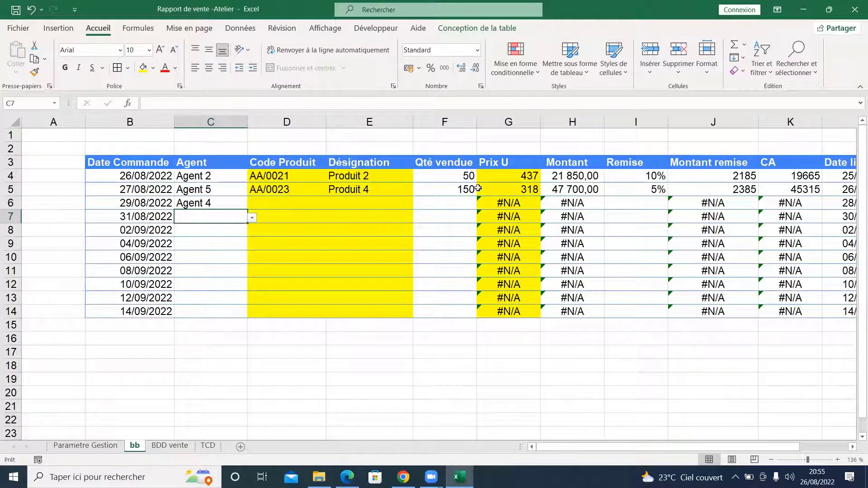
{"action": "left_click", "coordinate": [501, 205]}
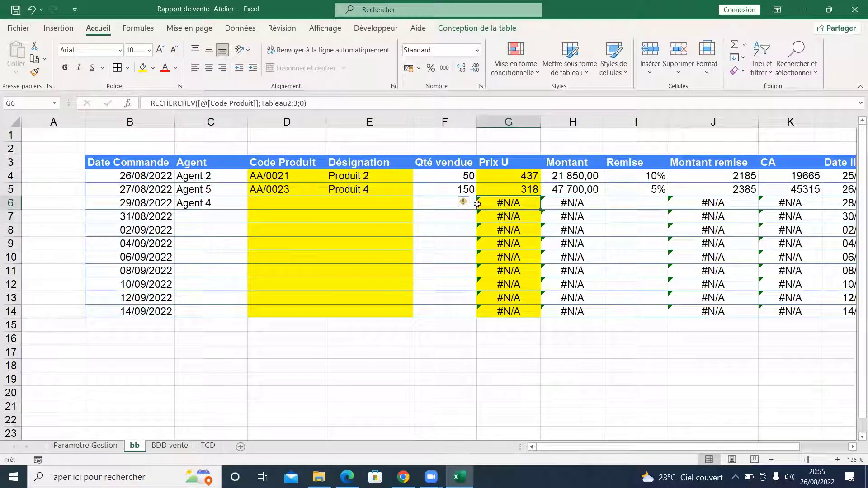
Step: Choose AA/0022 as the Code Produit for row 6 and AA/0025 for row 7
{"action": "left_click", "coordinate": [316, 205]}
{"action": "left_click", "coordinate": [331, 205]}
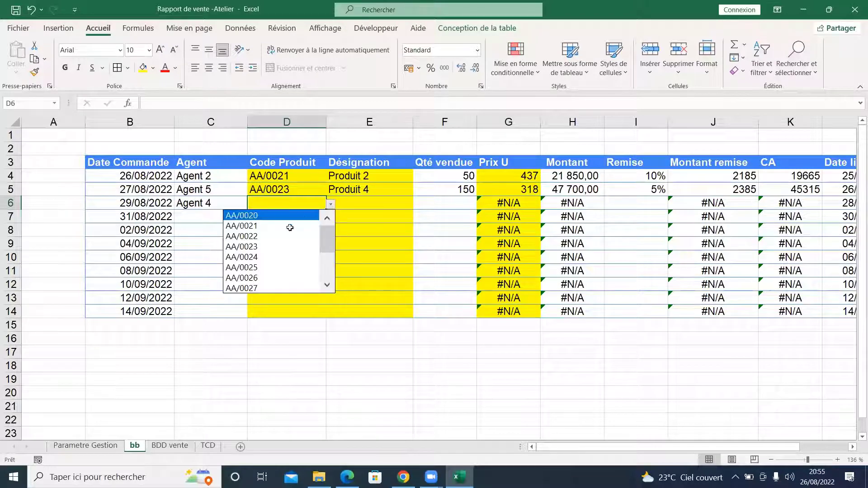
{"action": "left_click", "coordinate": [294, 238]}
{"action": "left_click", "coordinate": [302, 223]}
{"action": "left_click", "coordinate": [332, 220]}
{"action": "left_click", "coordinate": [289, 275]}
{"action": "left_click", "coordinate": [305, 233]}
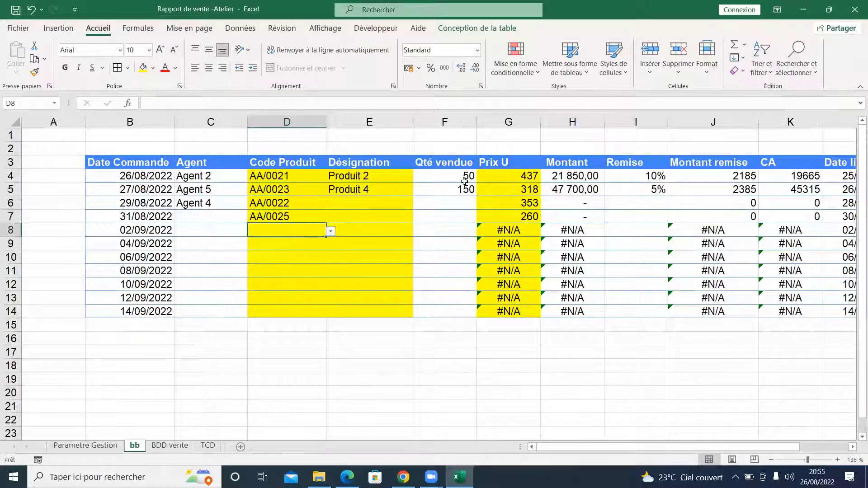
Step: Wrap the Prix U lookup formula in G4 in SIERREUR with "" as the error value
{"action": "left_click", "coordinate": [501, 230]}
{"action": "left_click", "coordinate": [511, 285]}
{"action": "left_click", "coordinate": [516, 311]}
{"action": "left_click", "coordinate": [504, 180]}
{"action": "left_click", "coordinate": [150, 103]}
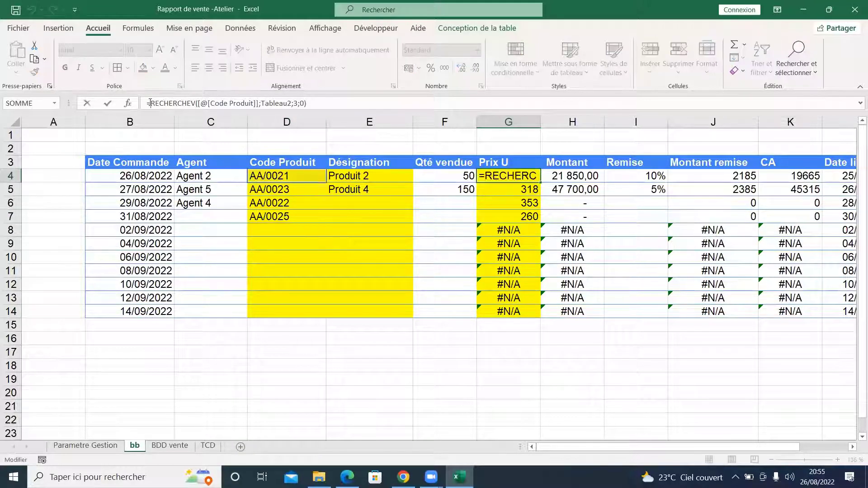
{"action": "type", "text": "sier"}
{"action": "key", "text": "Tab"}
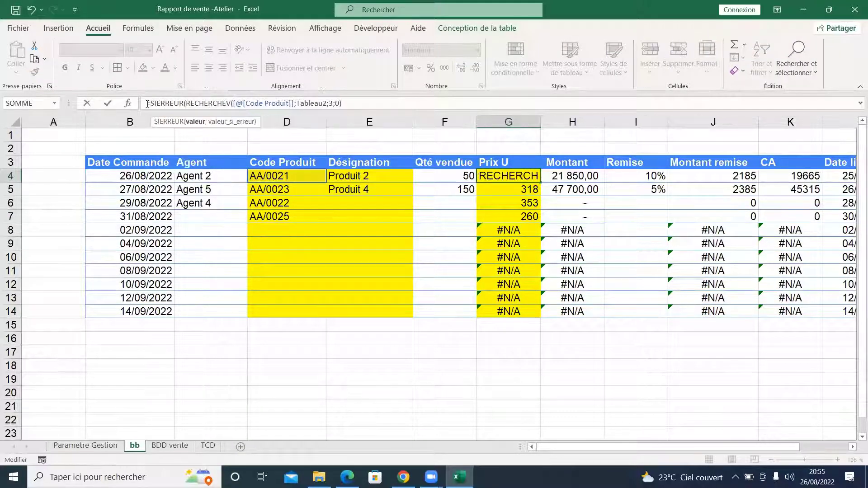
{"action": "left_click", "coordinate": [344, 105]}
{"action": "type", "text": ";\"\")"}
{"action": "key", "text": "Return"}
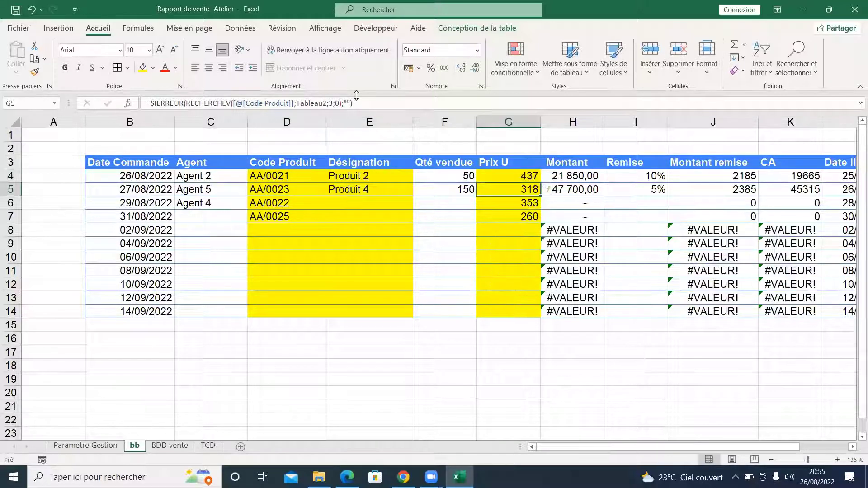
Step: Wrap the Montant formula in H4 in SIERREUR so that errors return ""
{"action": "left_click", "coordinate": [562, 178]}
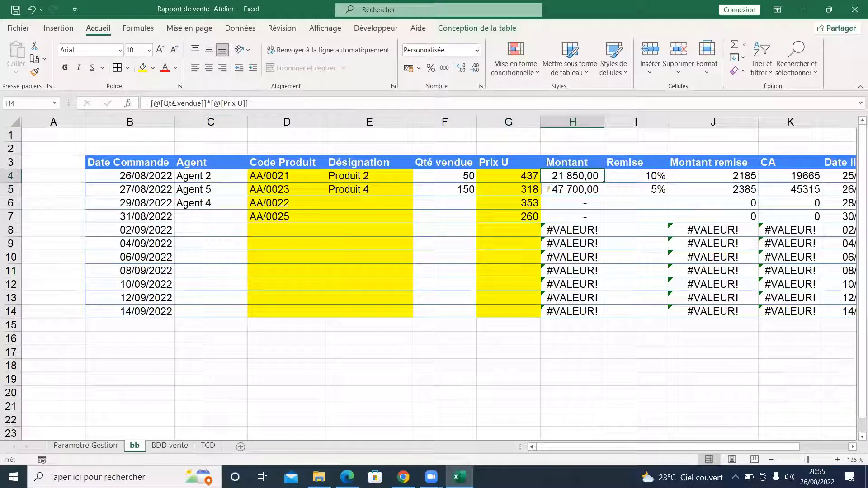
{"action": "left_click", "coordinate": [150, 104]}
{"action": "type", "text": "sie"}
{"action": "key", "text": "Tab"}
{"action": "type", "text": ";\"\")"}
{"action": "key", "text": "Return"}
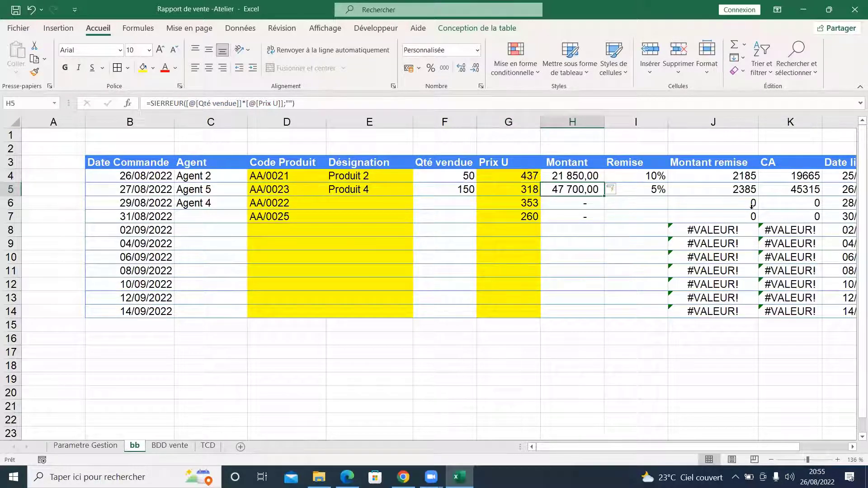
{"action": "left_click", "coordinate": [738, 176]}
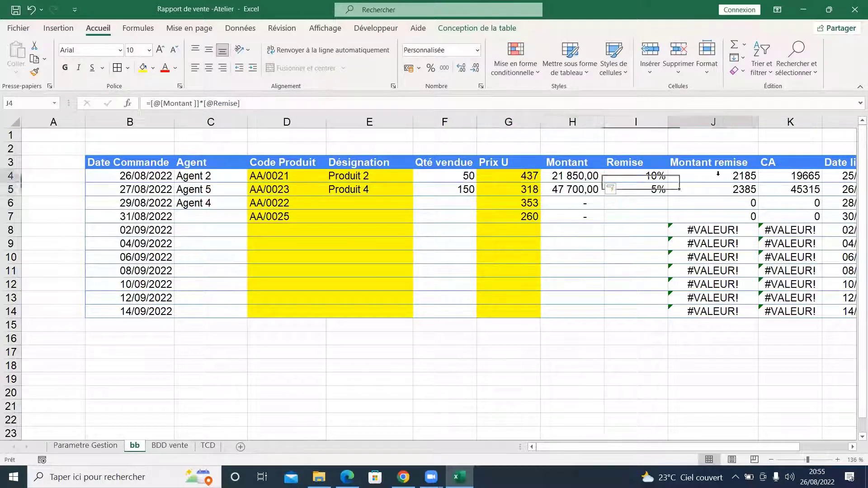
{"action": "left_click", "coordinate": [152, 103]}
{"action": "type", "text": "SIERREUR("}
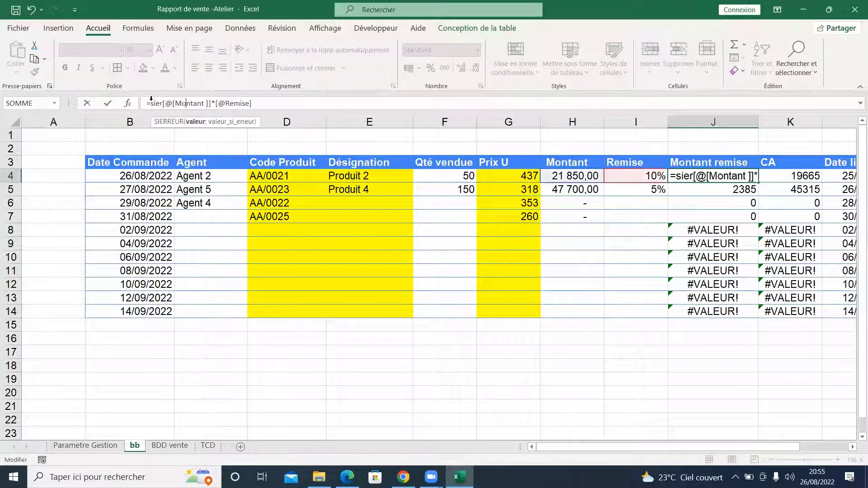
{"action": "left_click", "coordinate": [292, 104]}
{"action": "type", "text": ";"}
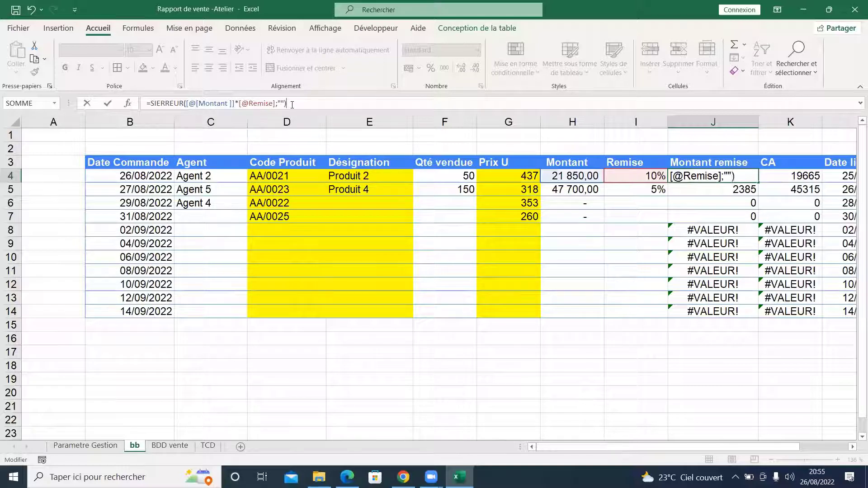
{"action": "key", "text": "Return"}
Step: Change the CA formula in K4 to =SIERREUR([@[Montant ]]-[@[Montant remise]];"")
{"action": "key", "text": "Right"}
{"action": "key", "text": "Right"}
{"action": "key", "text": "Tab"}
{"action": "key", "text": "Tab"}
{"action": "key", "text": "Tab"}
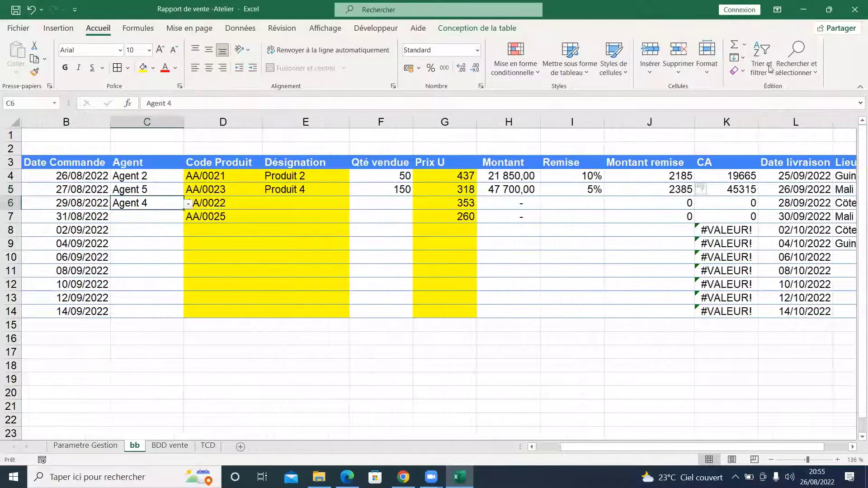
{"action": "left_click", "coordinate": [708, 176]}
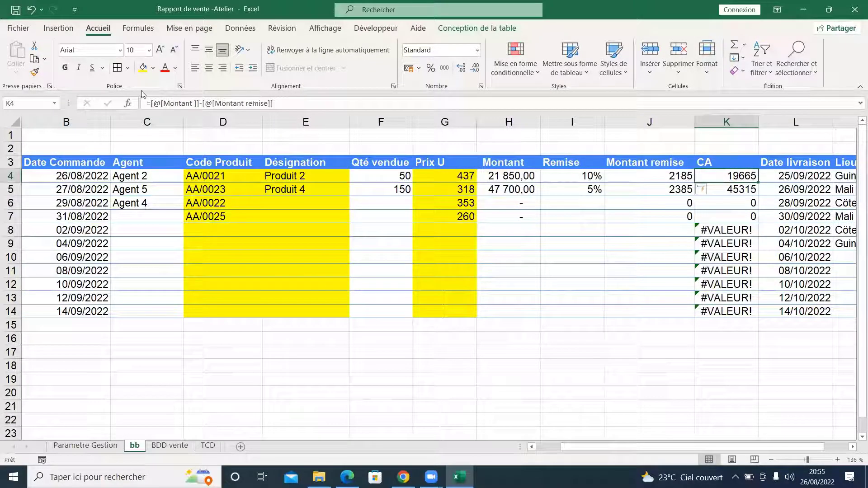
{"action": "left_click", "coordinate": [151, 103]}
{"action": "type", "text": "SIERREUR("}
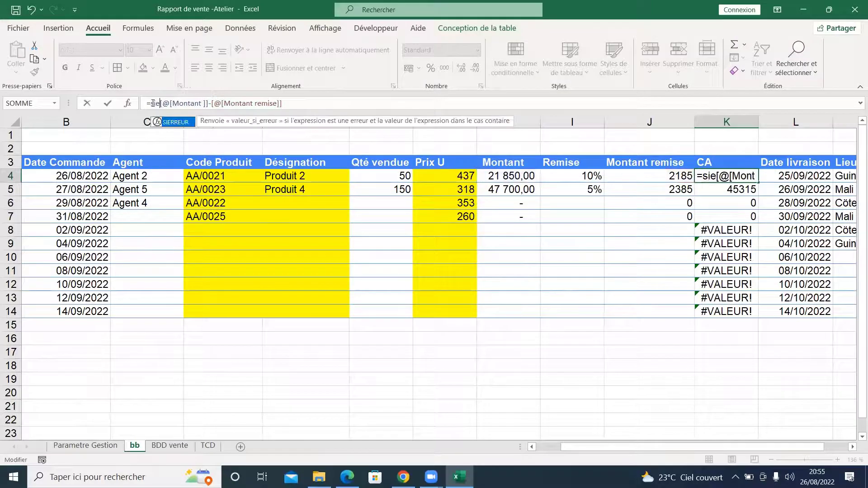
{"action": "left_click", "coordinate": [325, 100]}
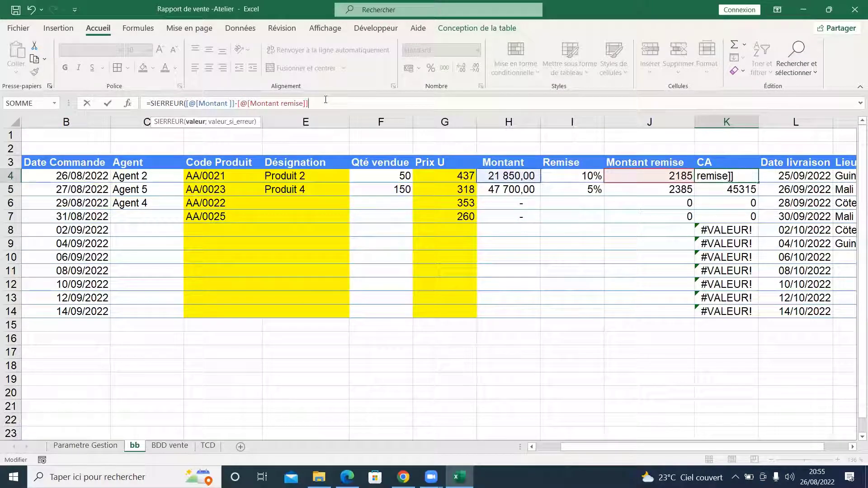
{"action": "type", "text": ";\"\")"}
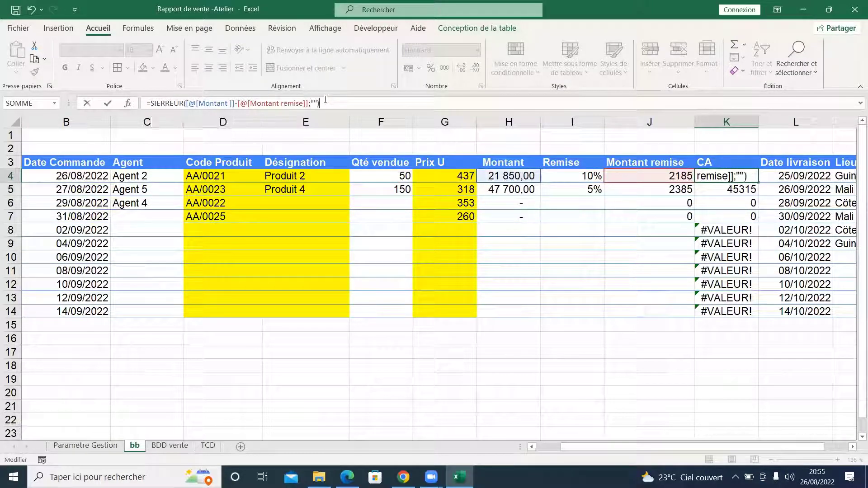
{"action": "key", "text": "Return"}
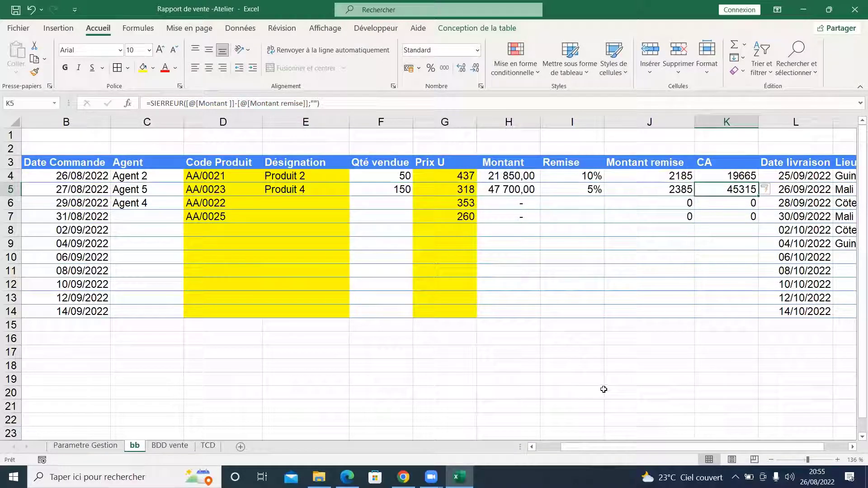
Step: Fill the Désignation lookup formula from E4 down to E14
{"action": "left_click_drag", "start_coordinate": [571, 450], "coordinate": [435, 452]}
{"action": "left_click", "coordinate": [291, 218]}
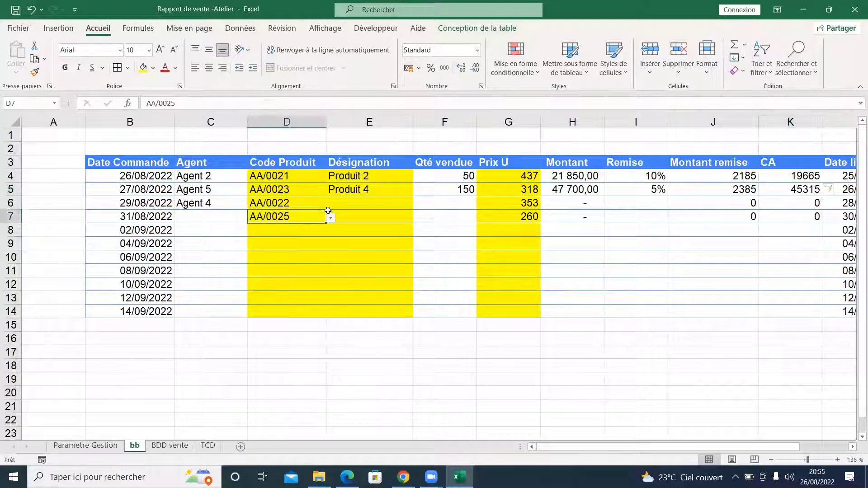
{"action": "left_click", "coordinate": [328, 204]}
{"action": "left_click", "coordinate": [290, 204]}
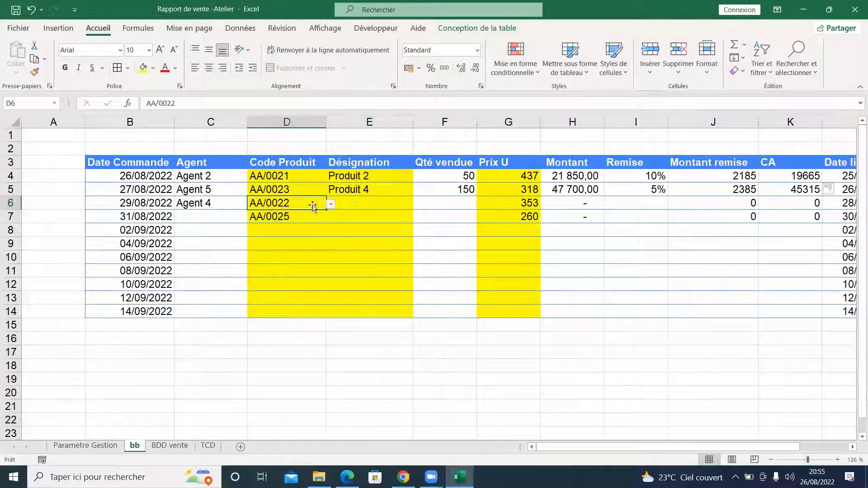
{"action": "left_click", "coordinate": [367, 190]}
{"action": "left_click", "coordinate": [409, 178]}
{"action": "left_click_drag", "start_coordinate": [412, 183], "coordinate": [414, 314]}
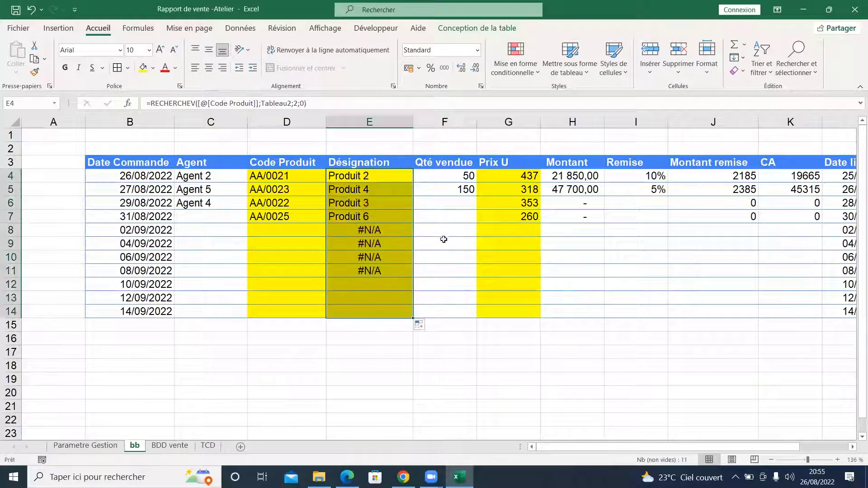
Step: Change the Désignation formula in E4 to =SIERREUR(RECHERCHEV([@[Code Produit]];Tableau2;2;0);"")
{"action": "left_click", "coordinate": [337, 177]}
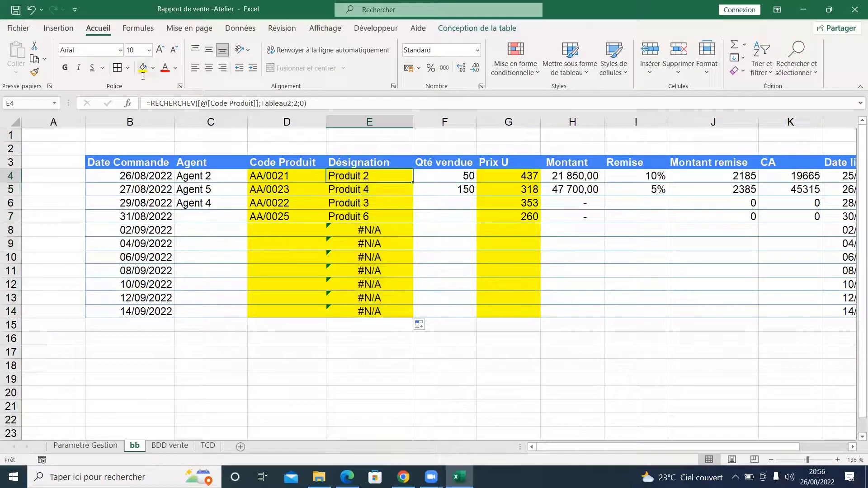
{"action": "left_click", "coordinate": [151, 103]}
{"action": "type", "text": "sier"}
{"action": "key", "text": "Tab"}
{"action": "left_click", "coordinate": [365, 107]}
{"action": "type", "text": ";\"\""}
{"action": "key", "text": "Return"}
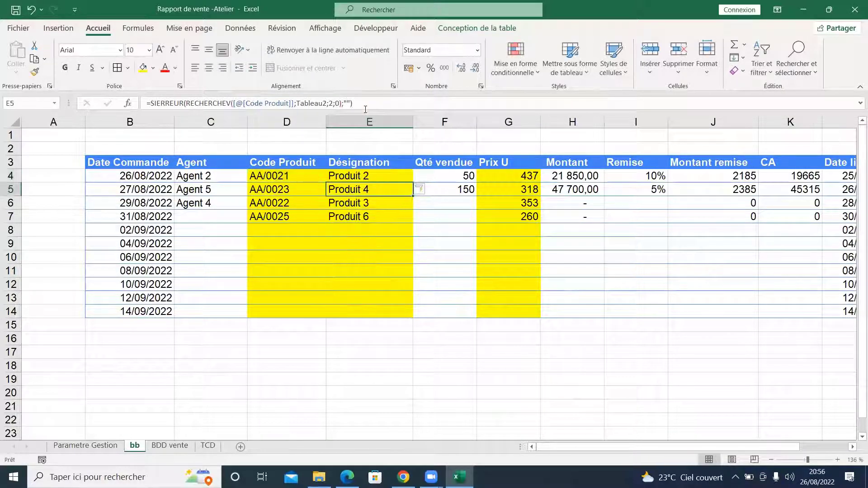
Step: Choose AA/0022 as the Code Produit for row 8
{"action": "left_click", "coordinate": [288, 229]}
{"action": "left_click", "coordinate": [332, 231]}
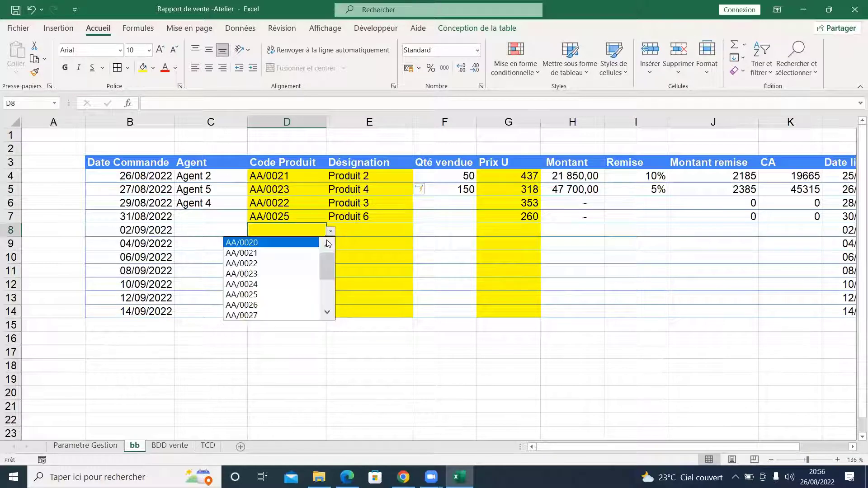
{"action": "left_click", "coordinate": [312, 261]}
Step: Choose the Agent for rows 7 to 9: Agent 3, Agent 4 and Agent 3
{"action": "left_click", "coordinate": [232, 219]}
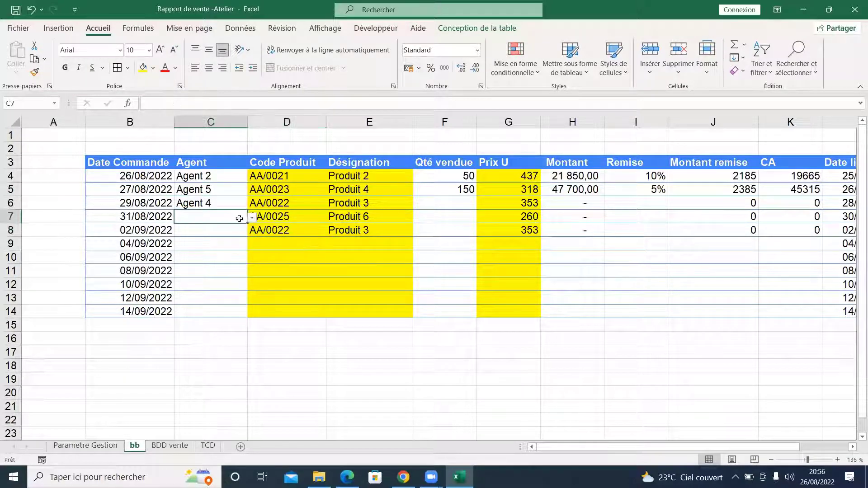
{"action": "left_click", "coordinate": [252, 217]}
{"action": "left_click", "coordinate": [216, 248]}
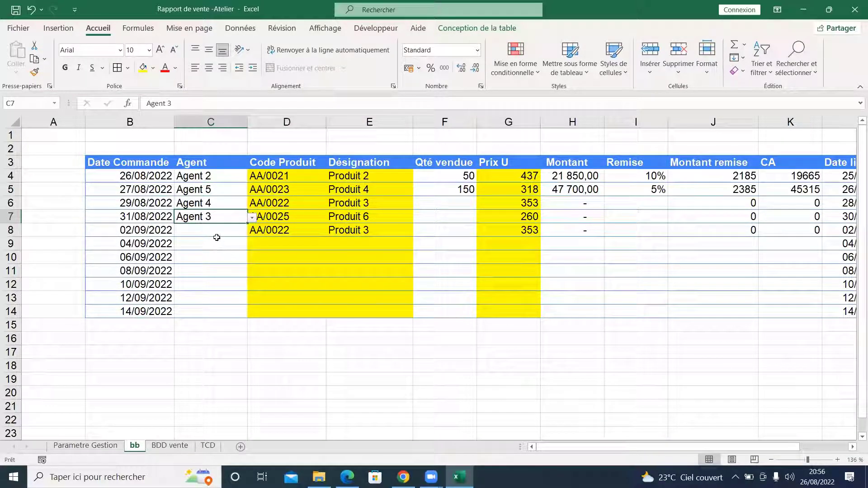
{"action": "left_click", "coordinate": [217, 230]}
{"action": "left_click", "coordinate": [252, 230]}
{"action": "left_click", "coordinate": [216, 279]}
{"action": "left_click", "coordinate": [218, 244]}
{"action": "left_click", "coordinate": [251, 245]}
{"action": "left_click", "coordinate": [231, 277]}
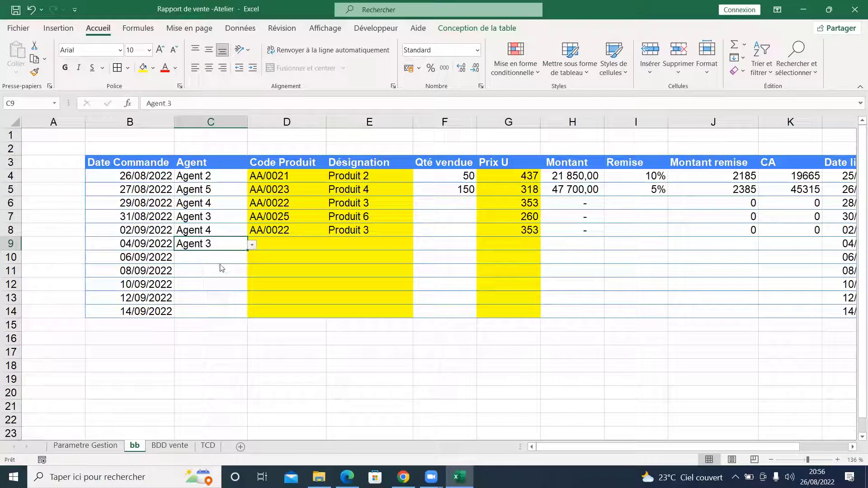
Step: Choose Agent 3 as the Agent for rows 10 and 11
{"action": "left_click", "coordinate": [230, 257]}
{"action": "left_click", "coordinate": [252, 259]}
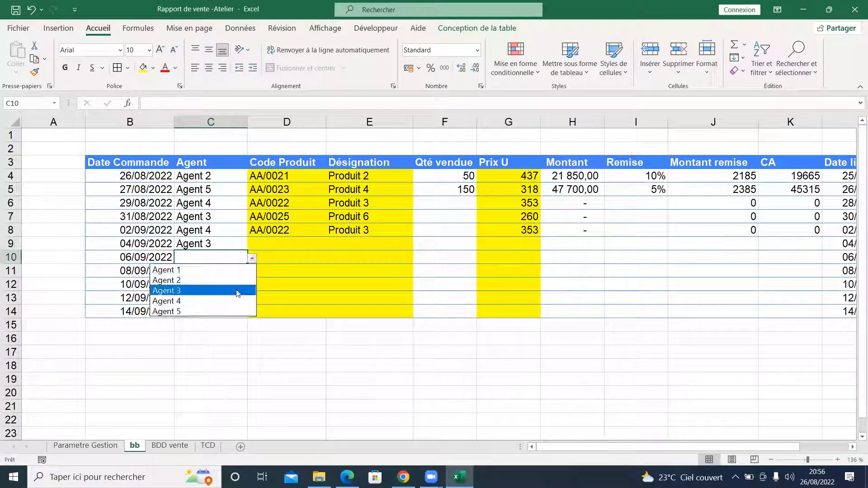
{"action": "left_click", "coordinate": [234, 290]}
{"action": "left_click", "coordinate": [219, 270]}
{"action": "left_click", "coordinate": [252, 272]}
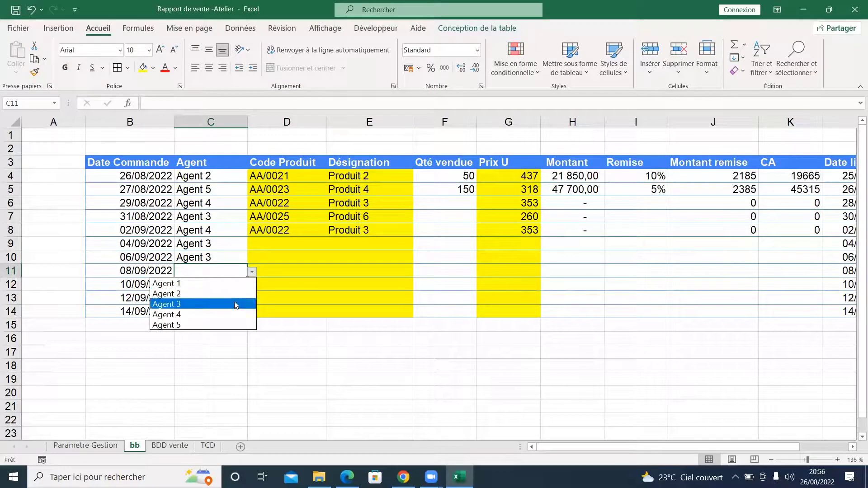
{"action": "left_click", "coordinate": [237, 305]}
{"action": "left_click", "coordinate": [215, 299]}
{"action": "left_click", "coordinate": [222, 286]}
Step: Change the Agent for row 10 to Agent 1
{"action": "left_click", "coordinate": [203, 258]}
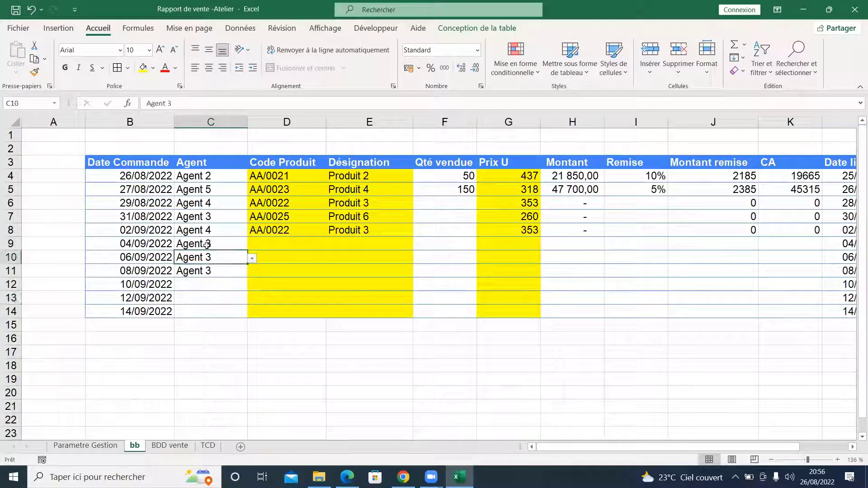
{"action": "left_click", "coordinate": [252, 258]}
{"action": "left_click", "coordinate": [212, 268]}
Step: Choose the Agent for rows 12 to 14: Agent 5, Agent 4 and Agent 2
{"action": "left_click", "coordinate": [215, 284]}
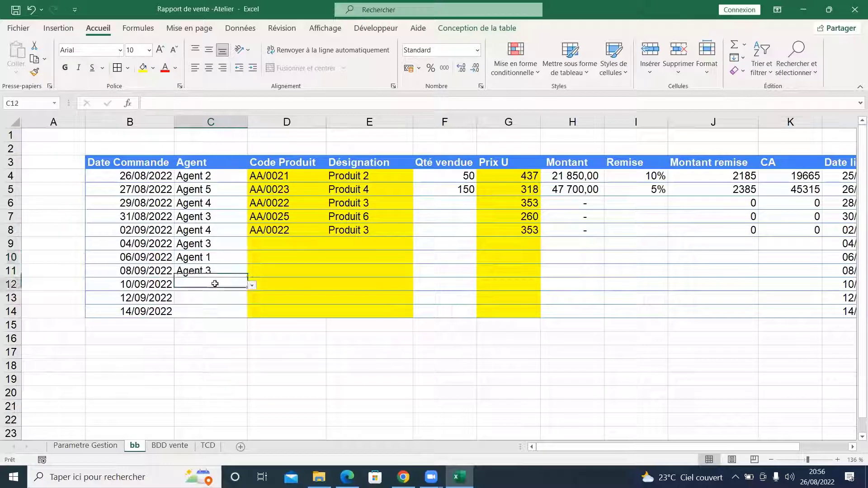
{"action": "left_click", "coordinate": [252, 286]}
{"action": "left_click", "coordinate": [219, 339]}
{"action": "left_click", "coordinate": [213, 303]}
{"action": "left_click", "coordinate": [252, 300]}
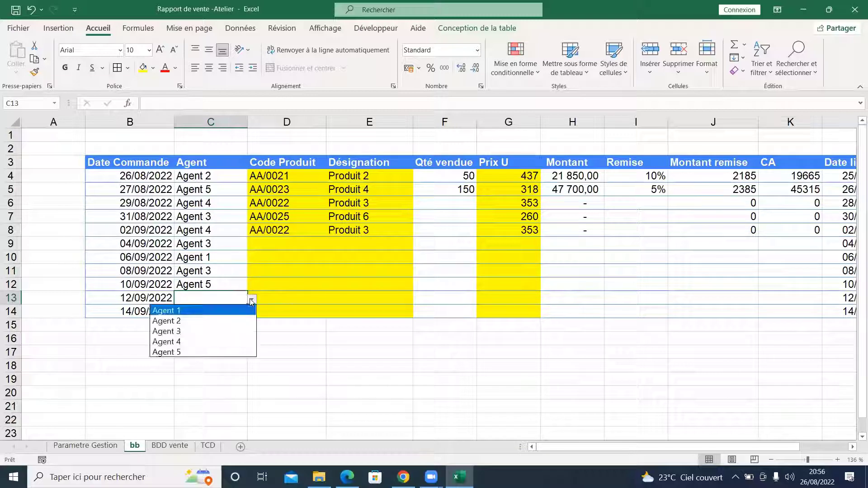
{"action": "left_click", "coordinate": [196, 343]}
{"action": "left_click", "coordinate": [204, 311]}
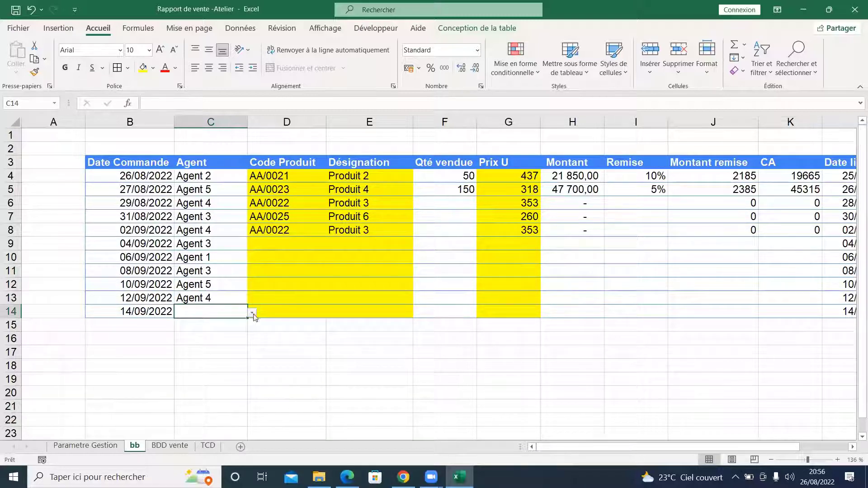
{"action": "left_click", "coordinate": [252, 313]}
{"action": "left_click", "coordinate": [210, 335]}
Step: Choose the Code Produit for rows 9 and 10: AA/0023 and AA/0026
{"action": "left_click_drag", "start_coordinate": [273, 234], "coordinate": [287, 242]}
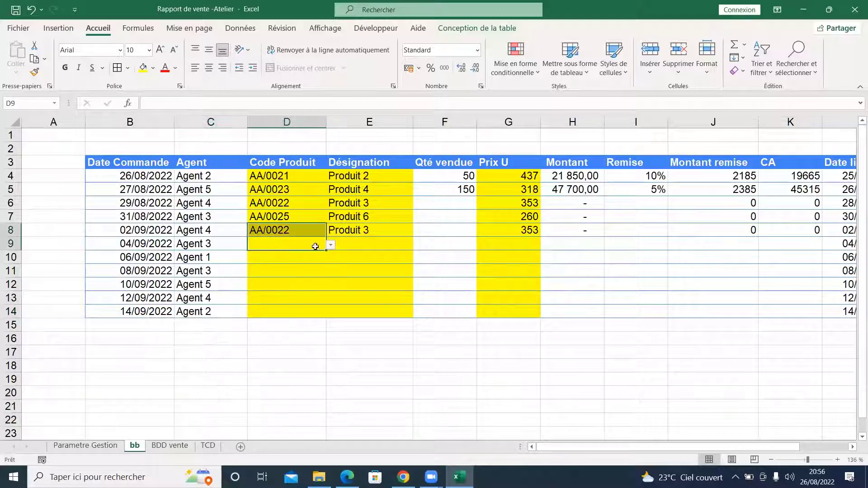
{"action": "left_click", "coordinate": [330, 245]}
{"action": "left_click", "coordinate": [272, 285]}
{"action": "left_click", "coordinate": [277, 261]}
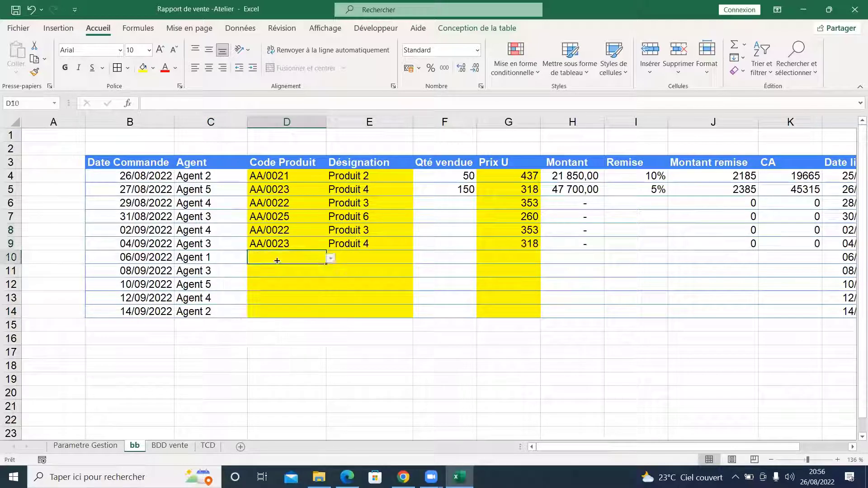
{"action": "left_click", "coordinate": [330, 258]}
{"action": "left_click", "coordinate": [285, 331]}
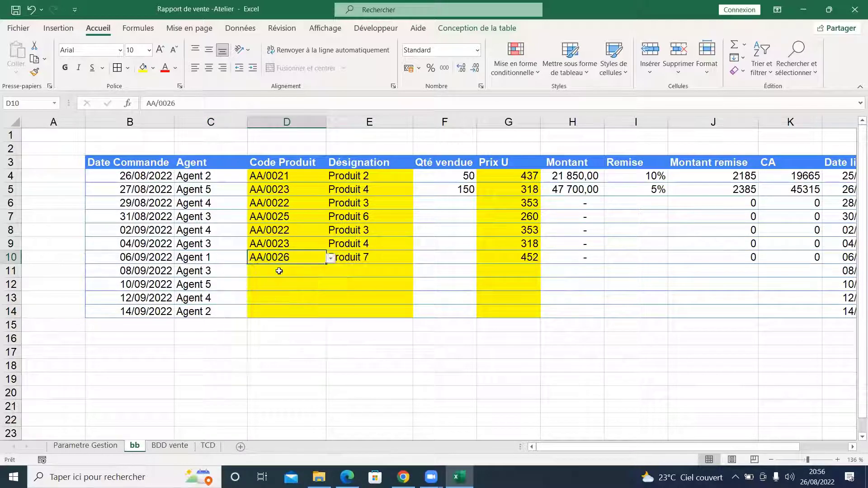
Step: Choose the Code Produit for rows 11 and 12: AA/0023 and AA/0025
{"action": "left_click", "coordinate": [284, 276]}
{"action": "left_click", "coordinate": [331, 272]}
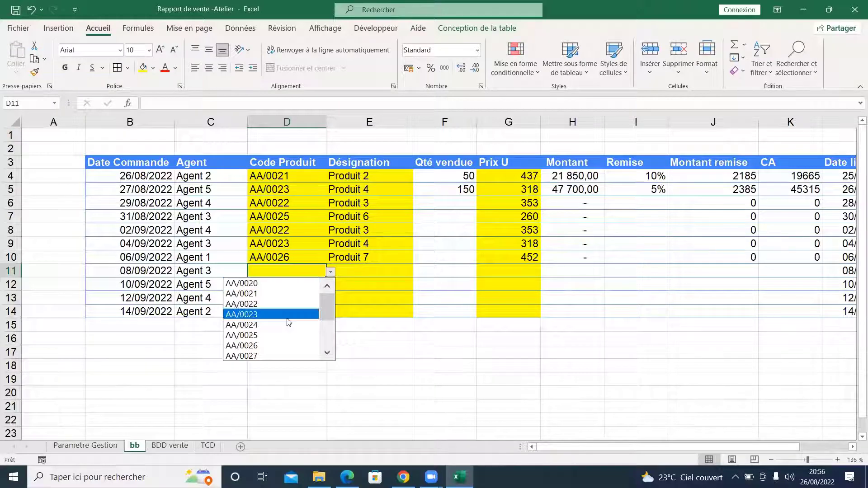
{"action": "left_click", "coordinate": [272, 314]}
{"action": "left_click", "coordinate": [291, 282]}
{"action": "left_click", "coordinate": [331, 285]}
{"action": "left_click", "coordinate": [291, 343]}
Step: Choose the Code Produit for rows 13 and 14: AA/0025 and AA/0020
{"action": "left_click", "coordinate": [311, 299]}
{"action": "left_click", "coordinate": [330, 299]}
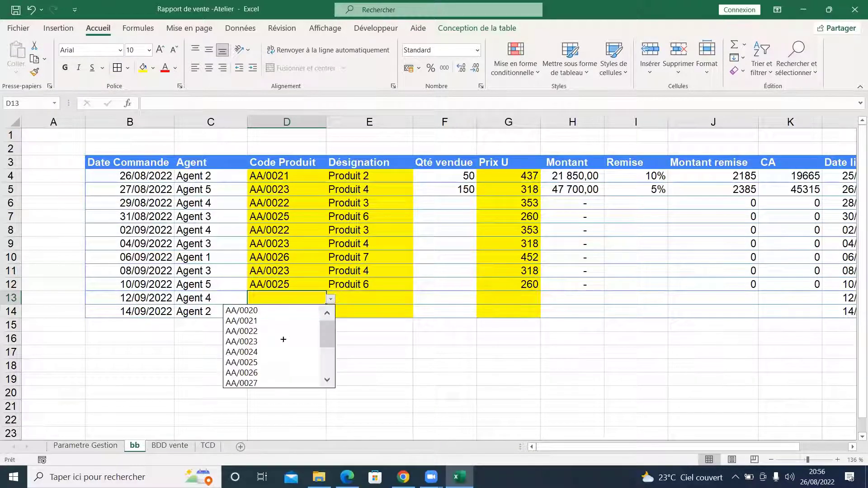
{"action": "left_click", "coordinate": [278, 354]}
{"action": "left_click", "coordinate": [284, 312]}
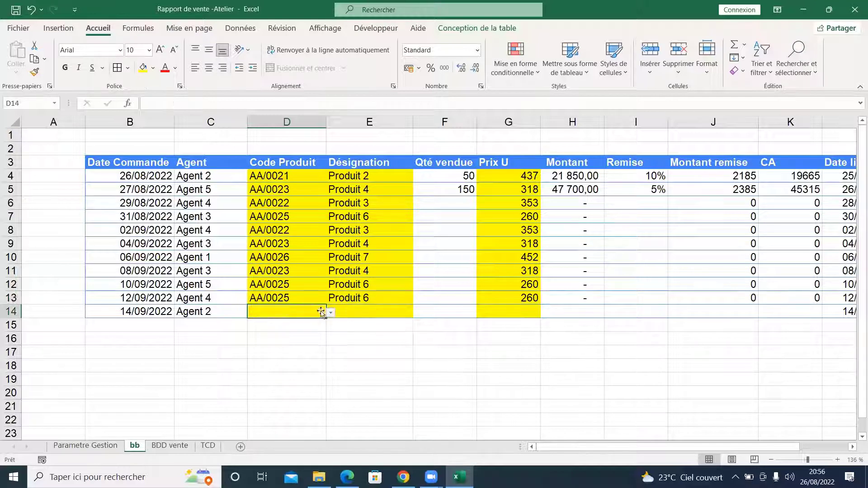
{"action": "left_click", "coordinate": [330, 313]}
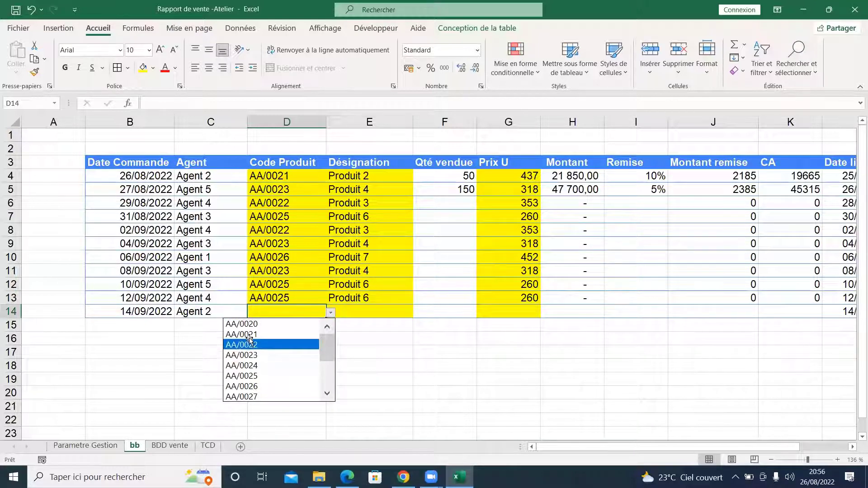
{"action": "left_click", "coordinate": [245, 323]}
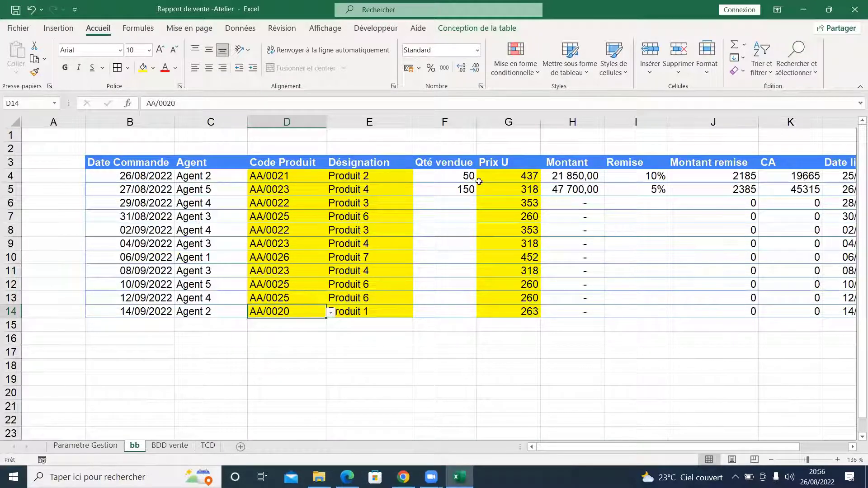
Step: Extend the Qté vendue series of 50 and 150 down to row 14
{"action": "left_click_drag", "start_coordinate": [469, 176], "coordinate": [472, 313]}
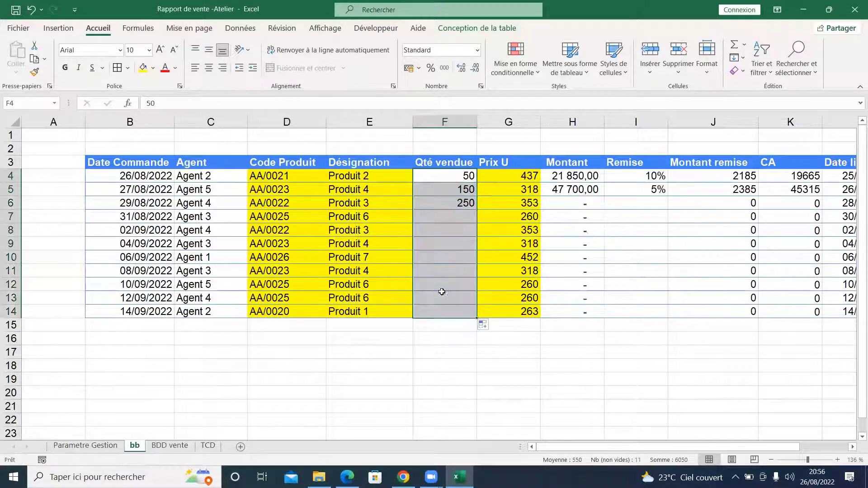
{"action": "left_click", "coordinate": [440, 247]}
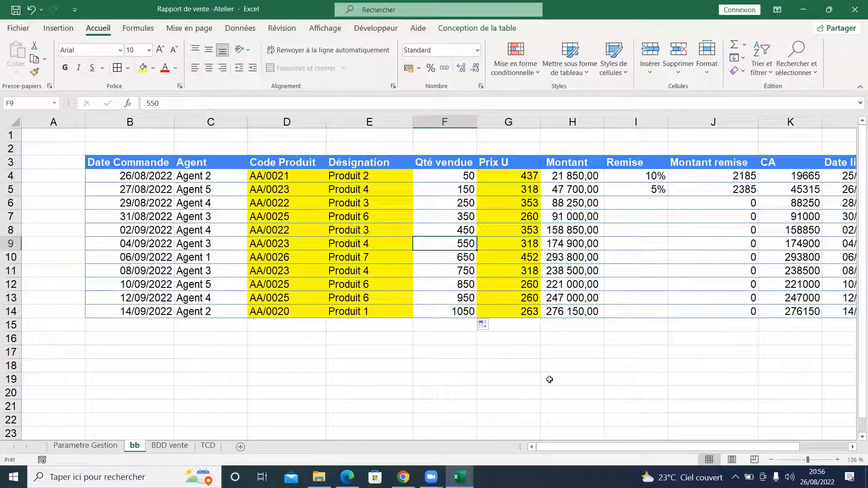
Step: Enter the Remise for rows 6 to 9: 2%, 6%, 4% and 0%
{"action": "left_click_drag", "start_coordinate": [724, 451], "coordinate": [773, 452]}
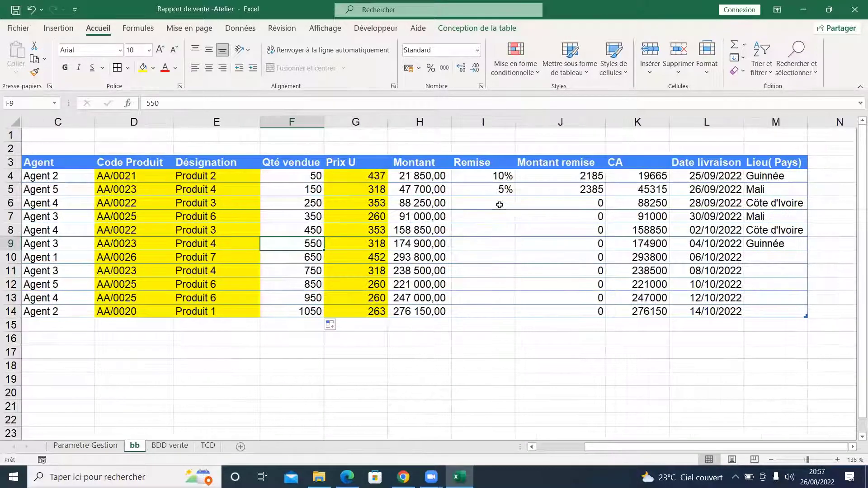
{"action": "left_click", "coordinate": [500, 205]}
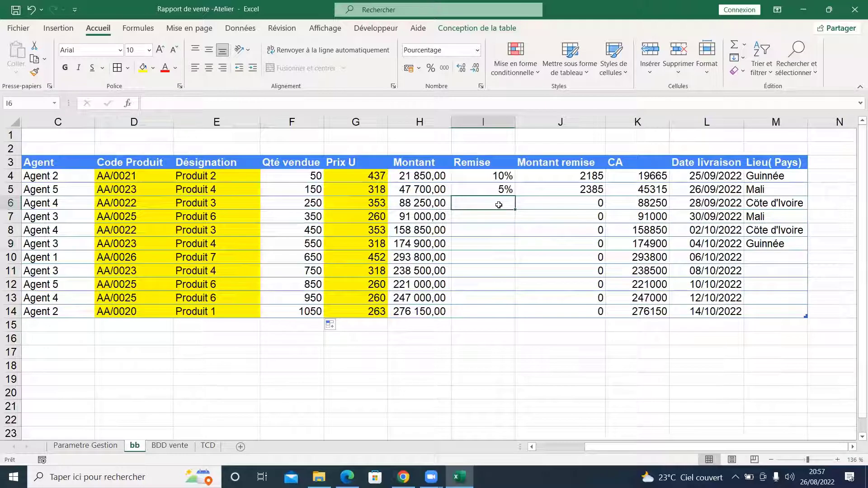
{"action": "type", "text": "2"}
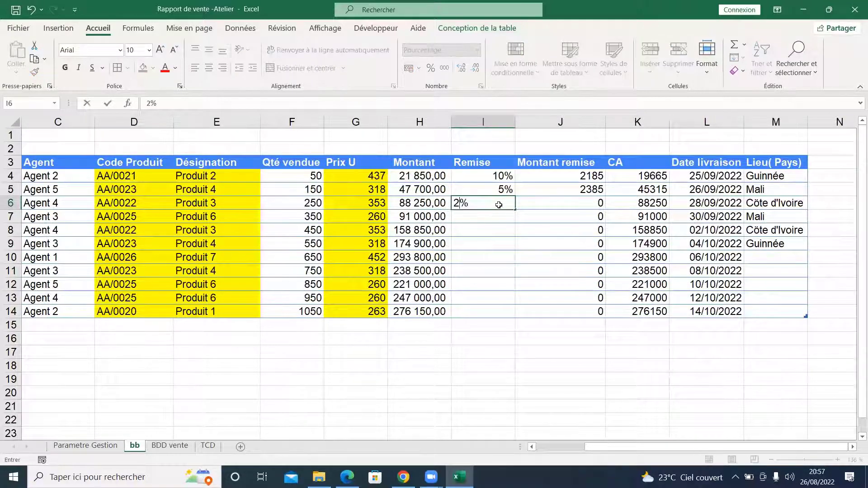
{"action": "key", "text": "Return"}
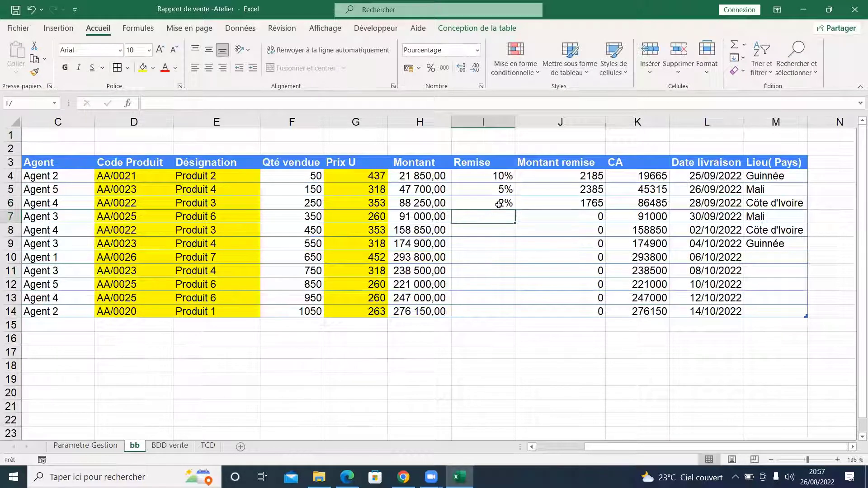
{"action": "type", "text": "6"}
{"action": "key", "text": "Return"}
{"action": "type", "text": "4"}
{"action": "key", "text": "Return"}
{"action": "type", "text": "0"}
{"action": "key", "text": "Return"}
Step: Enter the Remise for rows 10 to 14: 5%, 2%, 7%, 6% and 1%
{"action": "type", "text": "5"}
{"action": "key", "text": "Return"}
{"action": "type", "text": "2"}
{"action": "key", "text": "Return"}
{"action": "type", "text": "7"}
{"action": "key", "text": "Return"}
{"action": "type", "text": "6"}
{"action": "key", "text": "Return"}
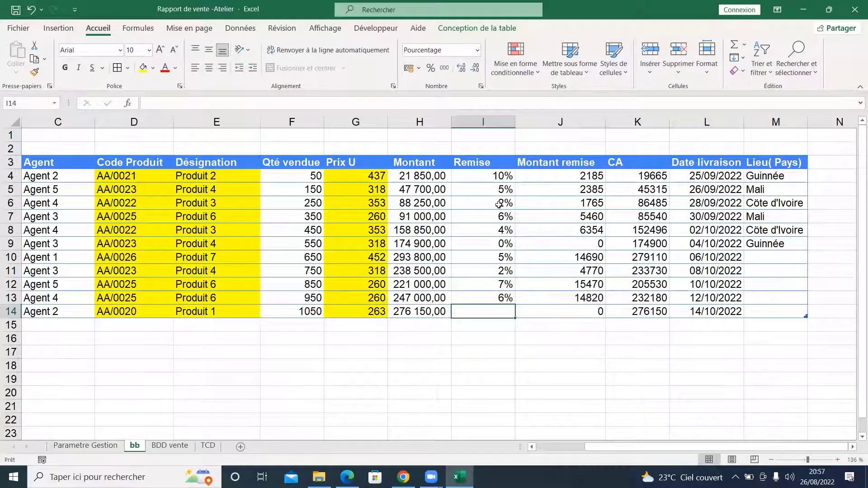
{"action": "type", "text": "1"}
{"action": "key", "text": "Return"}
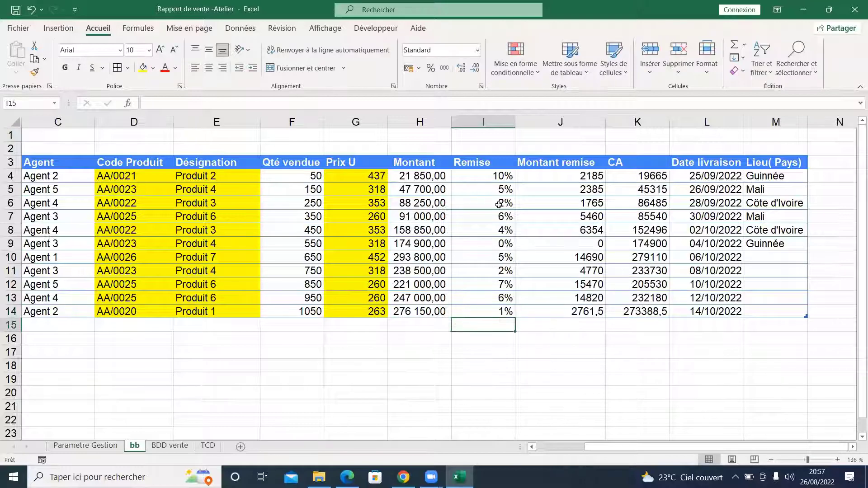
Step: Choose the delivery country for rows 10 and 11: Sénégal and Burkina
{"action": "left_click", "coordinate": [793, 256]}
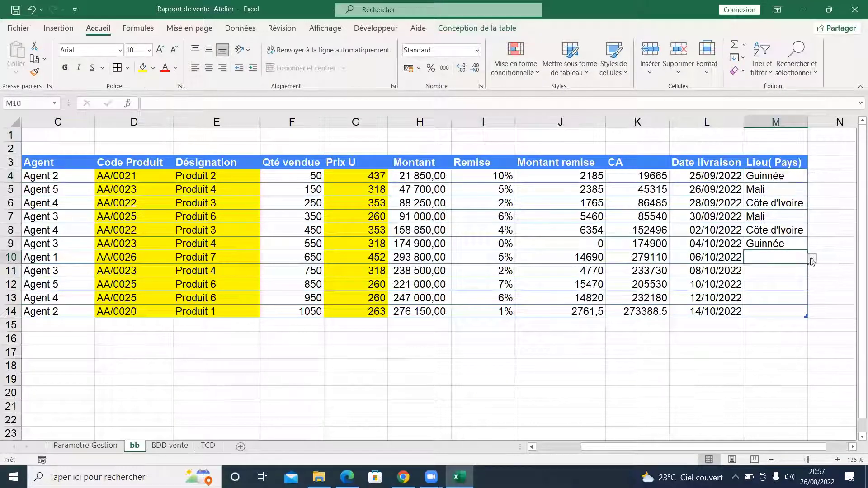
{"action": "left_click", "coordinate": [812, 258]}
{"action": "left_click", "coordinate": [790, 301]}
{"action": "left_click", "coordinate": [789, 271]}
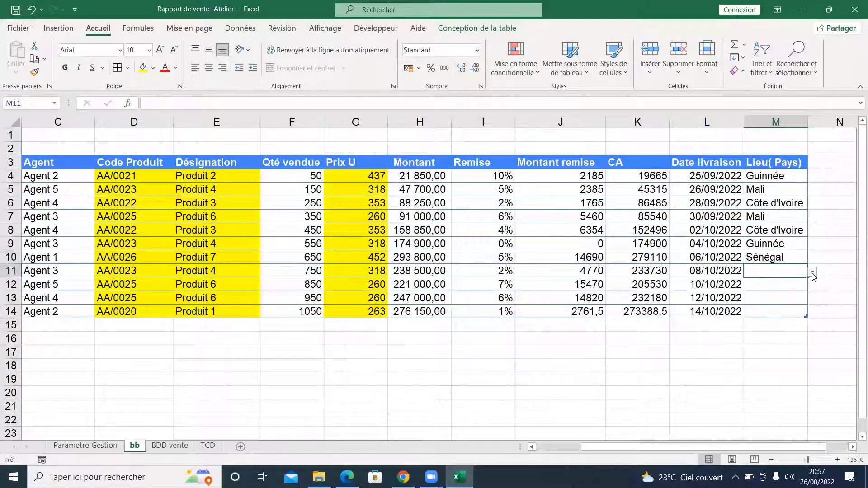
{"action": "left_click", "coordinate": [813, 272]}
{"action": "left_click", "coordinate": [779, 333]}
Step: Choose the delivery country for rows 12 to 14: Sénégal, Guinnée and Mali
{"action": "left_click", "coordinate": [779, 285]}
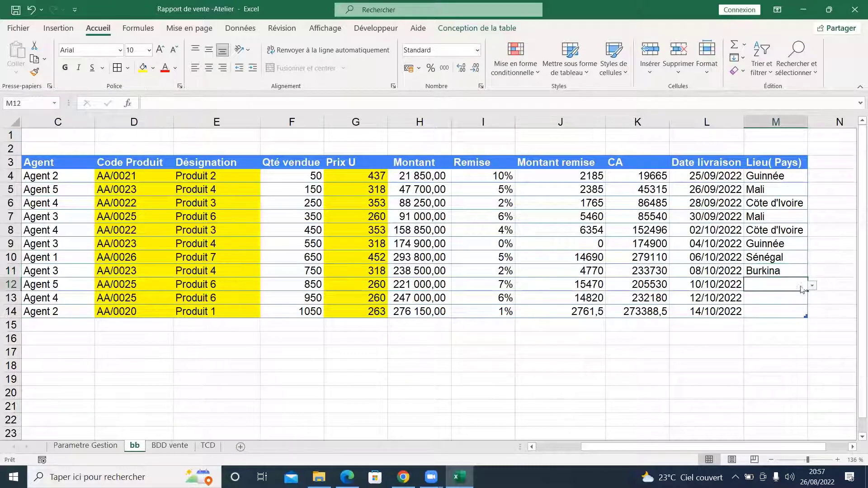
{"action": "left_click", "coordinate": [812, 285]}
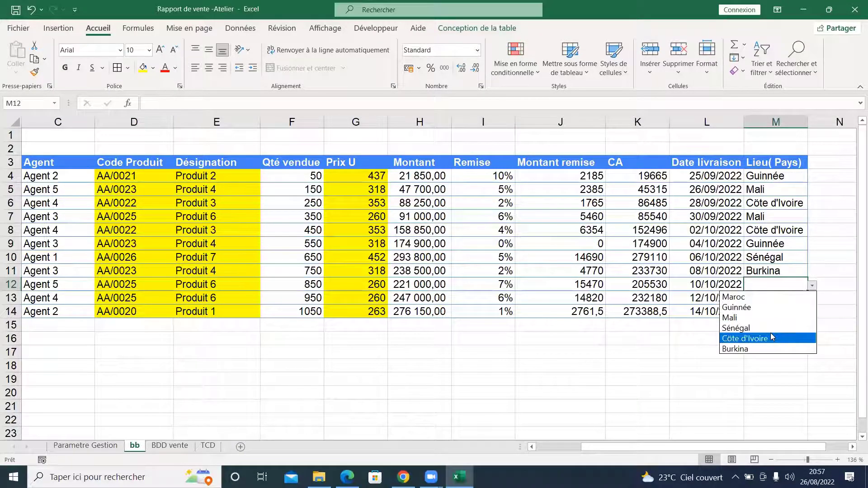
{"action": "left_click", "coordinate": [769, 328]}
{"action": "left_click", "coordinate": [806, 301]}
{"action": "left_click", "coordinate": [812, 299]}
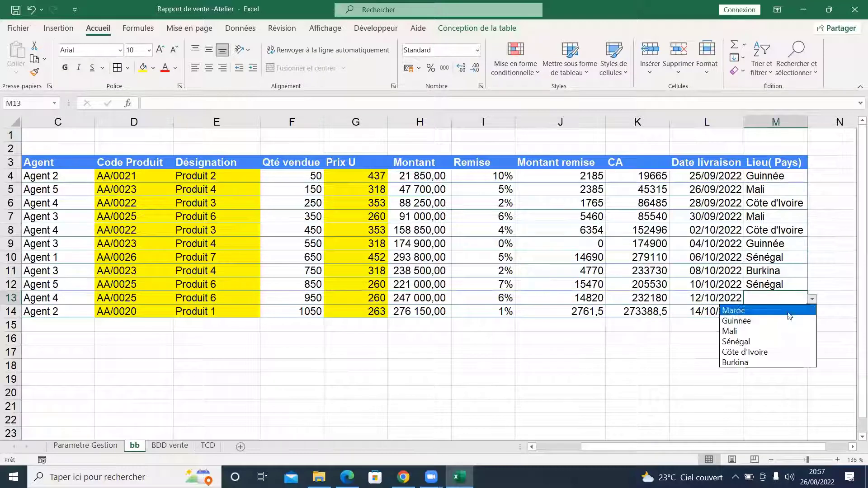
{"action": "left_click", "coordinate": [765, 322]}
{"action": "left_click", "coordinate": [803, 312]}
{"action": "left_click", "coordinate": [814, 313]}
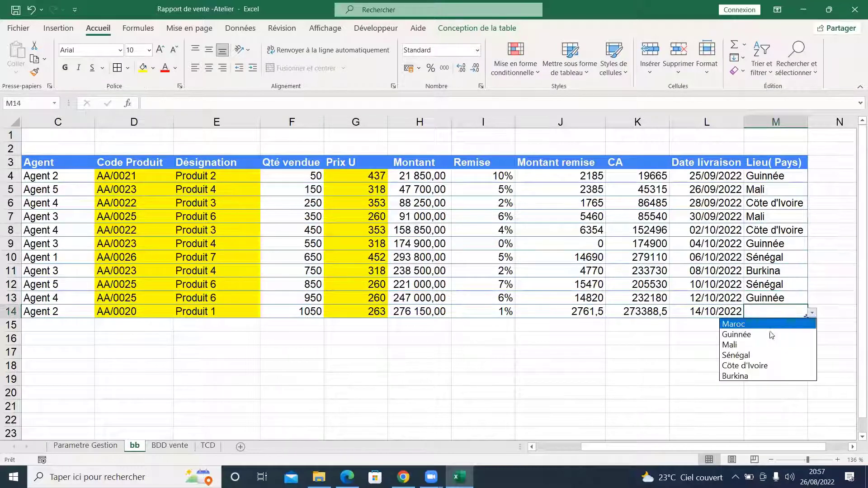
{"action": "left_click", "coordinate": [763, 339]}
{"action": "left_click", "coordinate": [673, 346]}
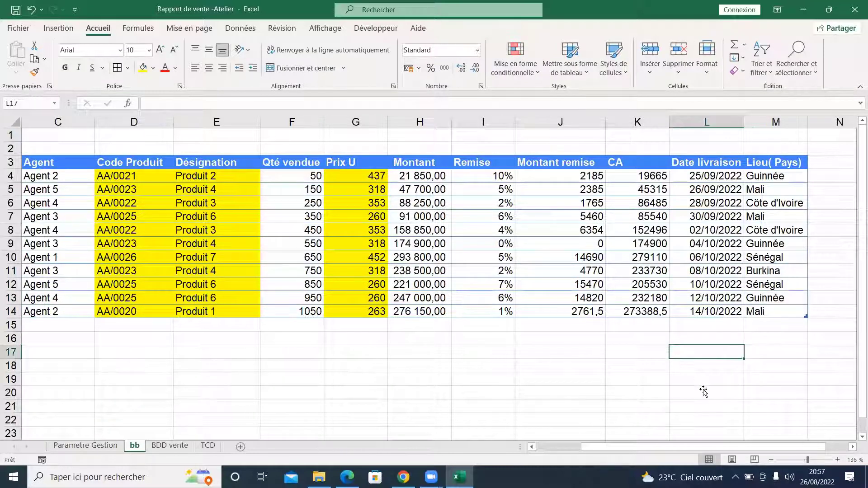
Step: Fill the Montant, Montant remise, CA and Date livraison cells in rows 4 to 14 with yellow
{"action": "left_click_drag", "start_coordinate": [422, 177], "coordinate": [423, 313]}
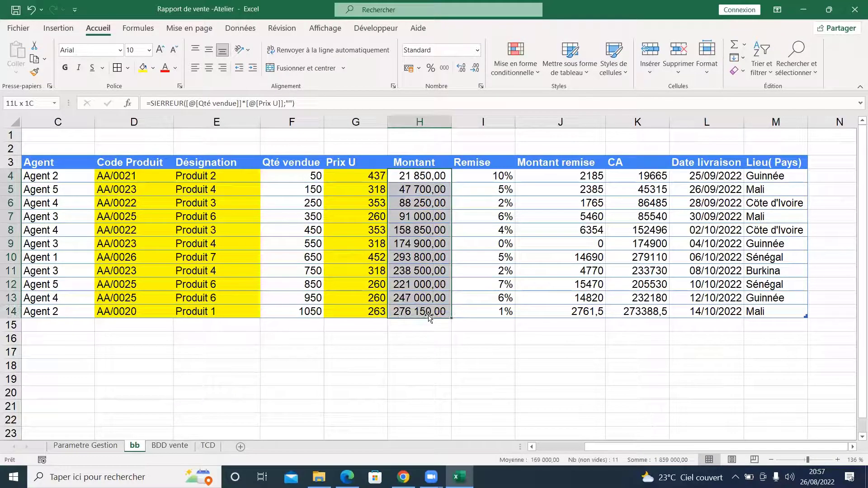
{"action": "left_click", "coordinate": [142, 68]}
{"action": "left_click_drag", "start_coordinate": [575, 182], "coordinate": [699, 313]}
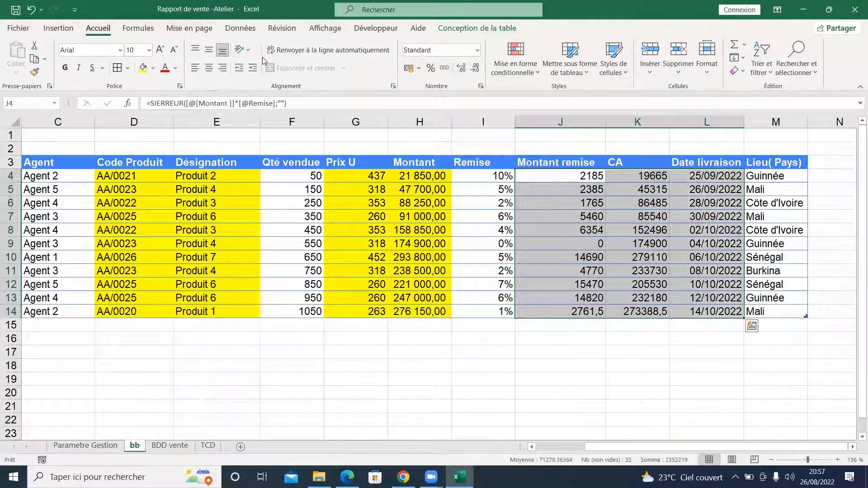
{"action": "left_click", "coordinate": [143, 67]}
{"action": "left_click", "coordinate": [367, 368]}
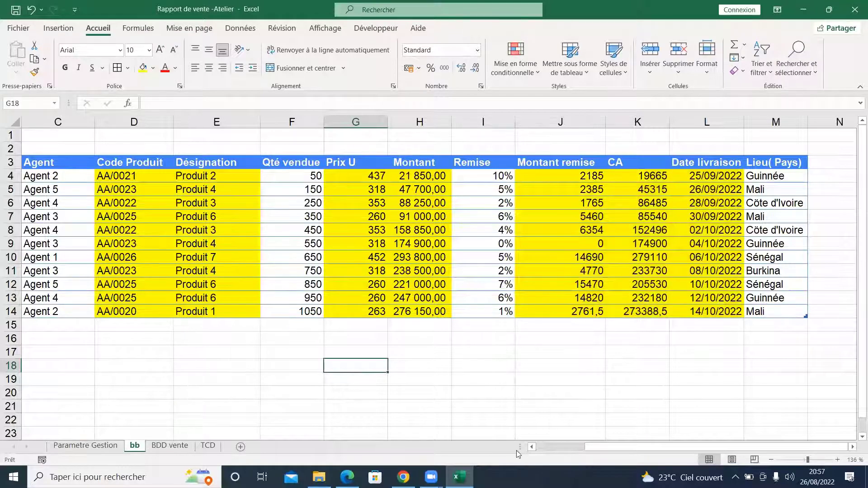
Step: Change the Agent for row 4 to Agent 4
{"action": "scroll", "coordinate": [520, 452], "scroll_direction": "left", "scroll_amount": 2}
{"action": "left_click_drag", "start_coordinate": [153, 175], "coordinate": [156, 317]}
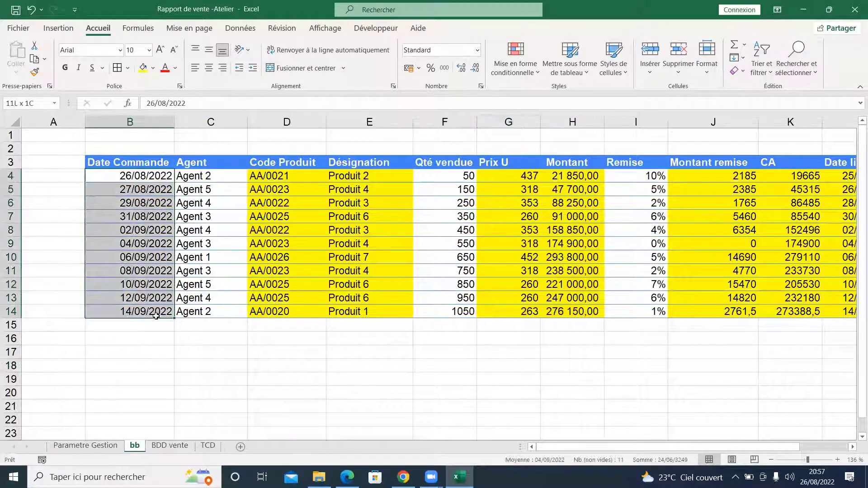
{"action": "left_click", "coordinate": [207, 176]}
{"action": "left_click", "coordinate": [251, 177]}
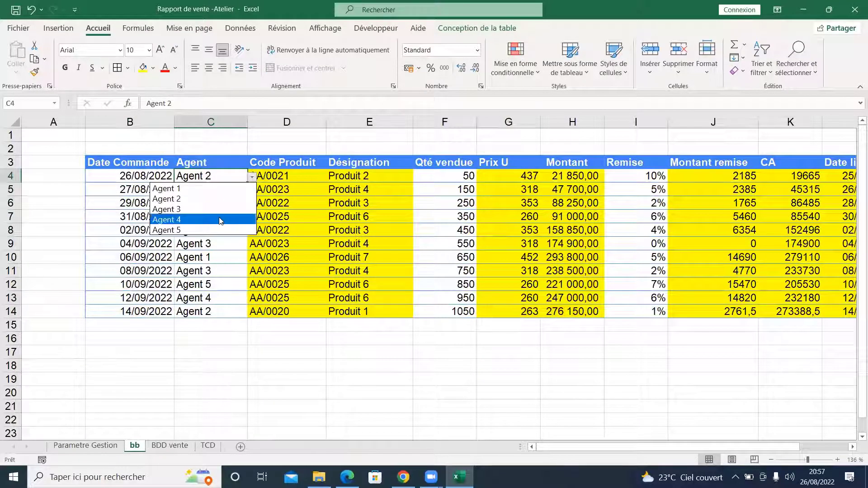
{"action": "left_click", "coordinate": [224, 220]}
Step: Remove the yellow fill from the Code Produit cells in rows 4 to 14
{"action": "left_click_drag", "start_coordinate": [280, 176], "coordinate": [298, 312]}
{"action": "left_click", "coordinate": [153, 68]}
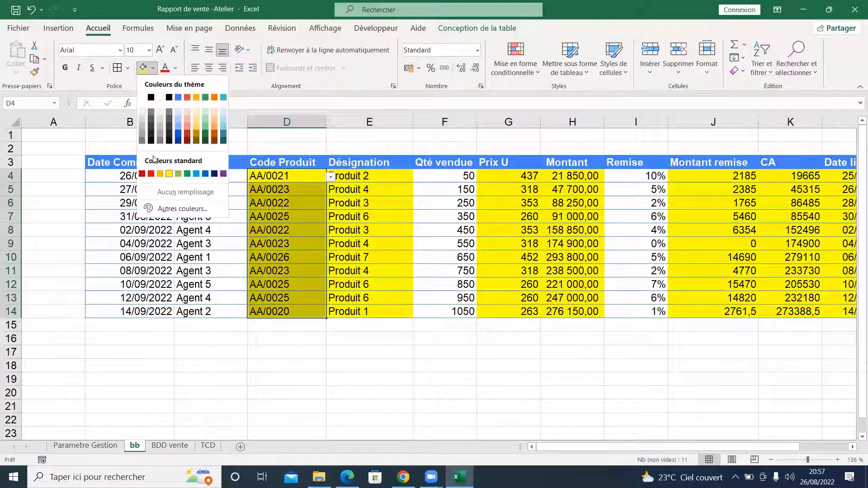
{"action": "left_click", "coordinate": [184, 190]}
Step: Change the Code Produit in row 4 to AA/0024
{"action": "left_click", "coordinate": [322, 179]}
{"action": "left_click", "coordinate": [331, 176]}
{"action": "left_click", "coordinate": [263, 231]}
{"action": "left_click", "coordinate": [409, 177]}
{"action": "left_click", "coordinate": [420, 177]}
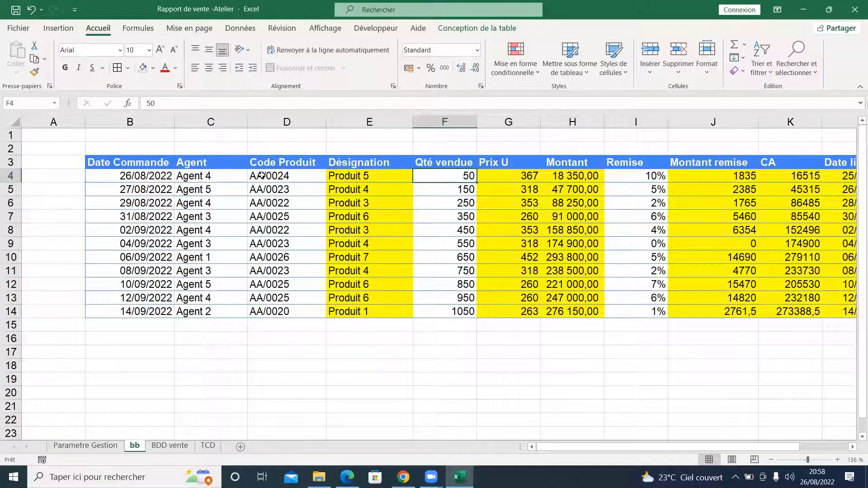
{"action": "left_click_drag", "start_coordinate": [150, 174], "coordinate": [289, 299]}
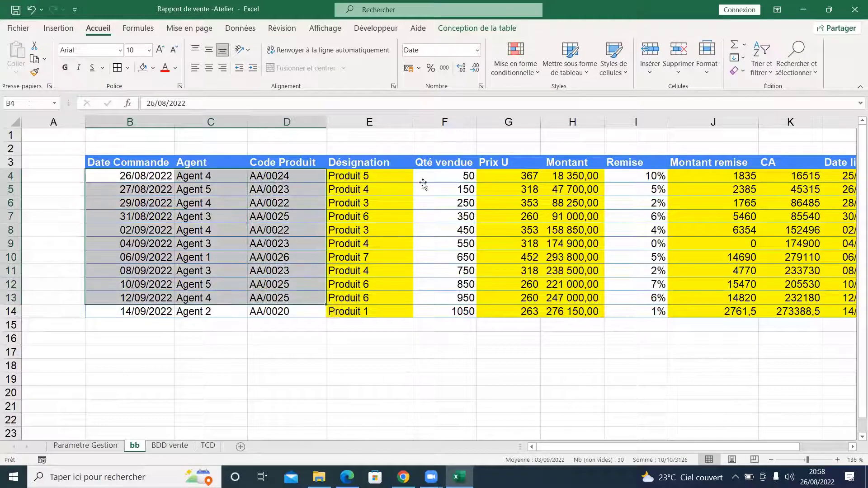
{"action": "left_click_drag", "start_coordinate": [686, 453], "coordinate": [660, 449]}
{"action": "left_click", "coordinate": [295, 321]}
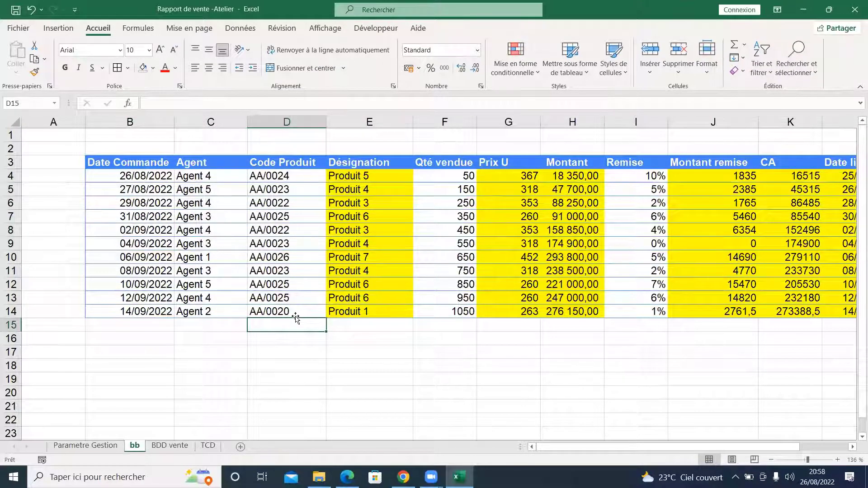
{"action": "left_click", "coordinate": [472, 390]}
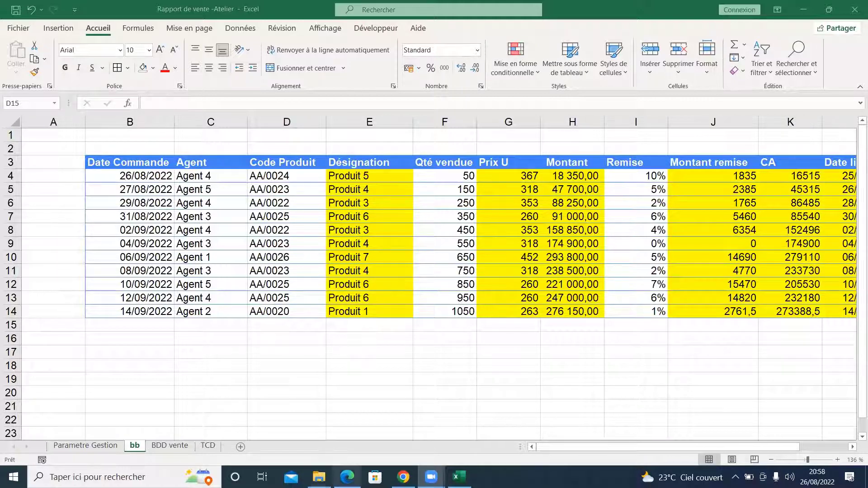
Step: Switch to the exercise PDF in Microsoft Edge and review the procedure for naming a cell range on page 2
{"action": "left_click", "coordinate": [347, 477]}
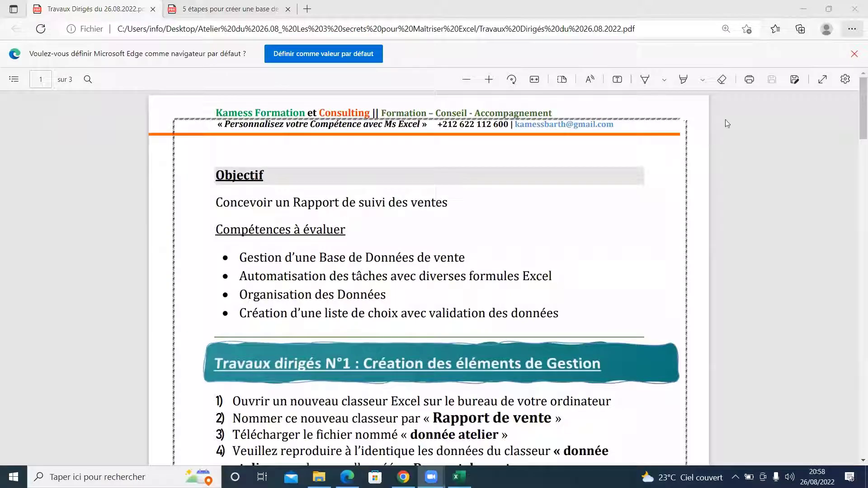
{"action": "left_click_drag", "start_coordinate": [857, 121], "coordinate": [856, 294]}
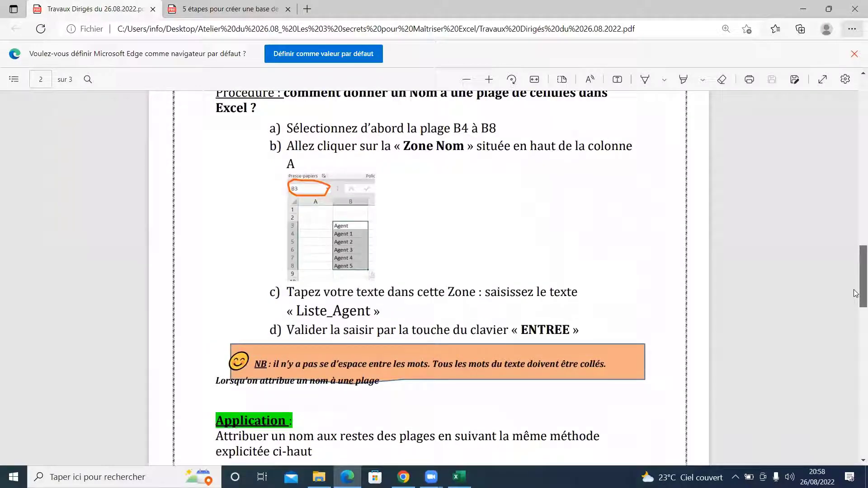
Step: Skim the exercise PDF through page 3 and switch back to the Excel workbook
{"action": "left_click_drag", "start_coordinate": [856, 305], "coordinate": [856, 382]}
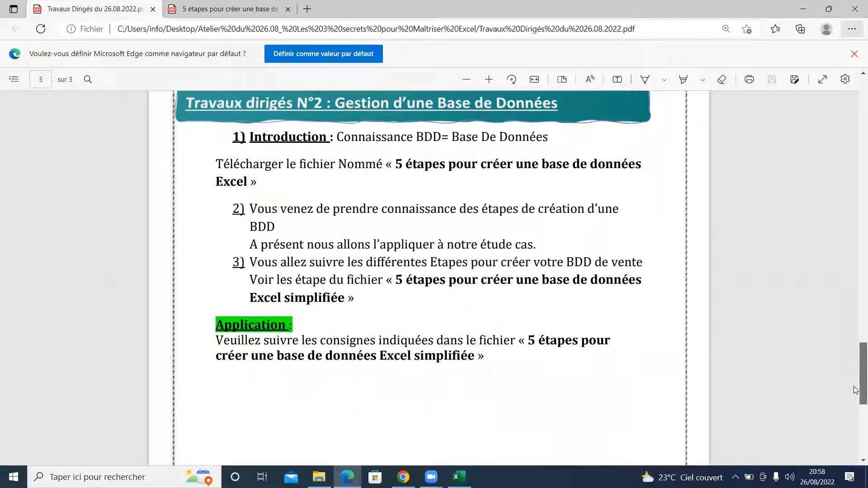
{"action": "left_click_drag", "start_coordinate": [856, 390], "coordinate": [830, 105]}
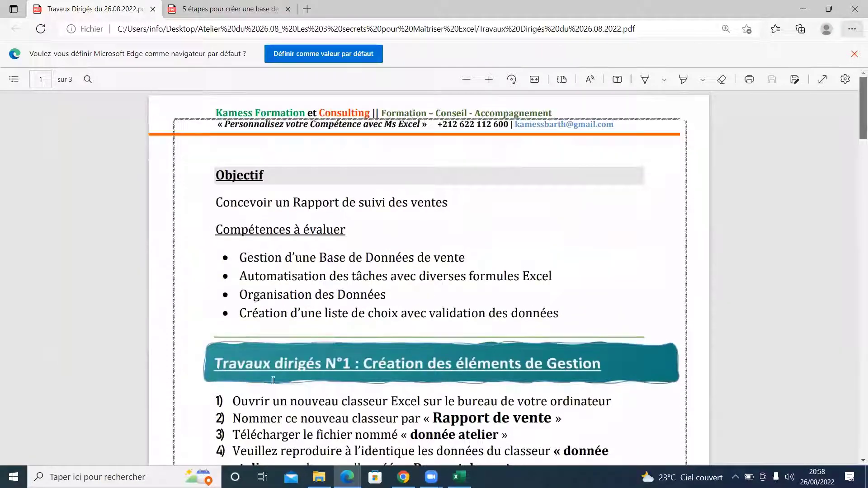
{"action": "left_click", "coordinate": [460, 477]}
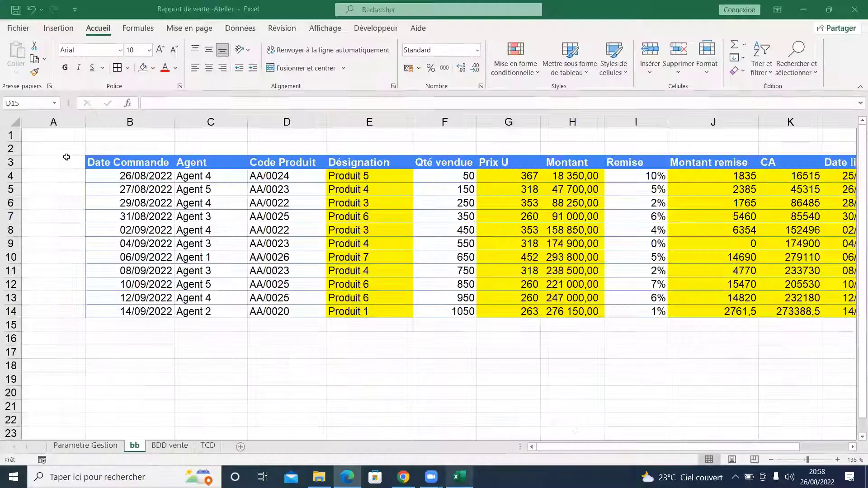
Step: Narrow column A on the bb sheet
{"action": "left_click", "coordinate": [112, 169]}
{"action": "left_click_drag", "start_coordinate": [85, 122], "coordinate": [52, 126]}
{"action": "left_click", "coordinate": [130, 253]}
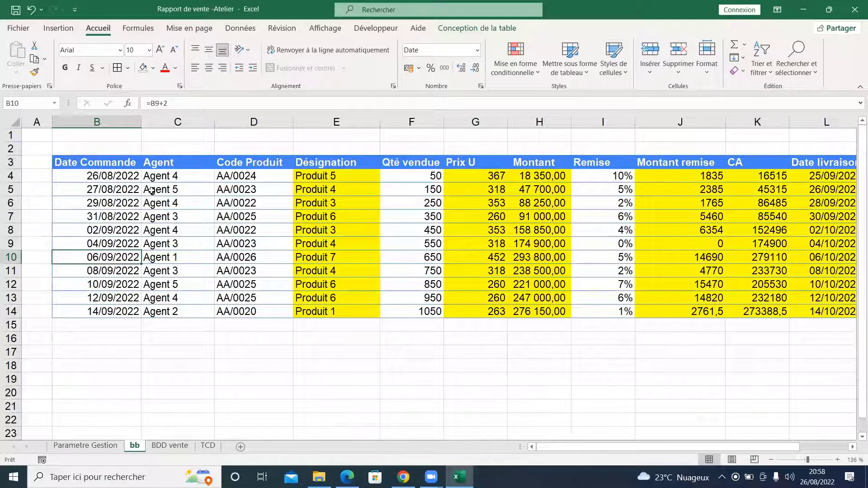
Step: Examine the source lists on the Parametre Gestion sheet and the bb sales table's columns from Date Commande to Qté vendue
{"action": "left_click", "coordinate": [85, 445]}
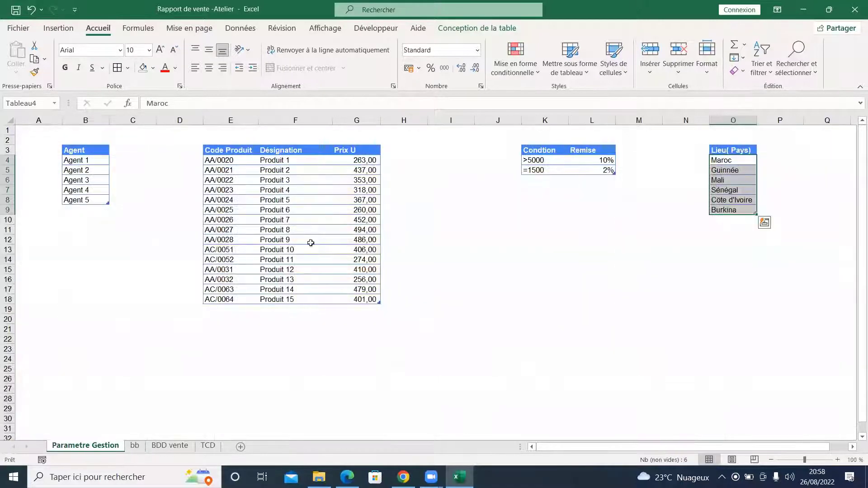
{"action": "left_click", "coordinate": [135, 447]}
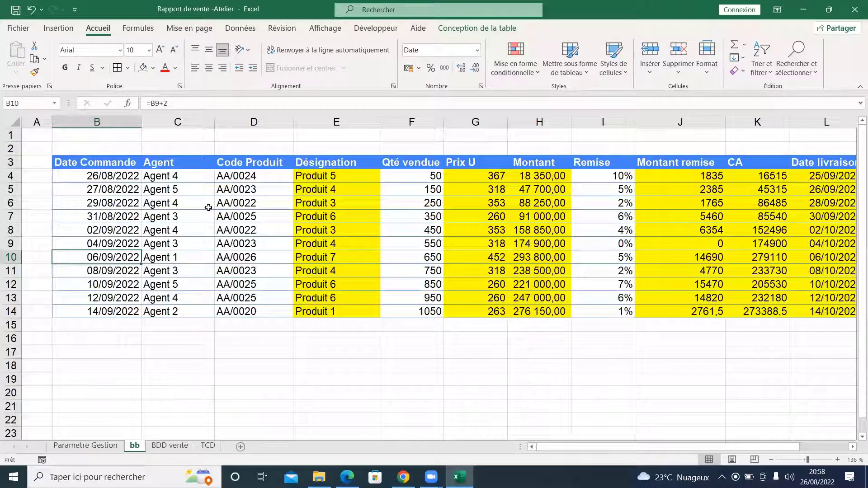
{"action": "left_click_drag", "start_coordinate": [131, 176], "coordinate": [298, 312]}
{"action": "left_click", "coordinate": [272, 257]}
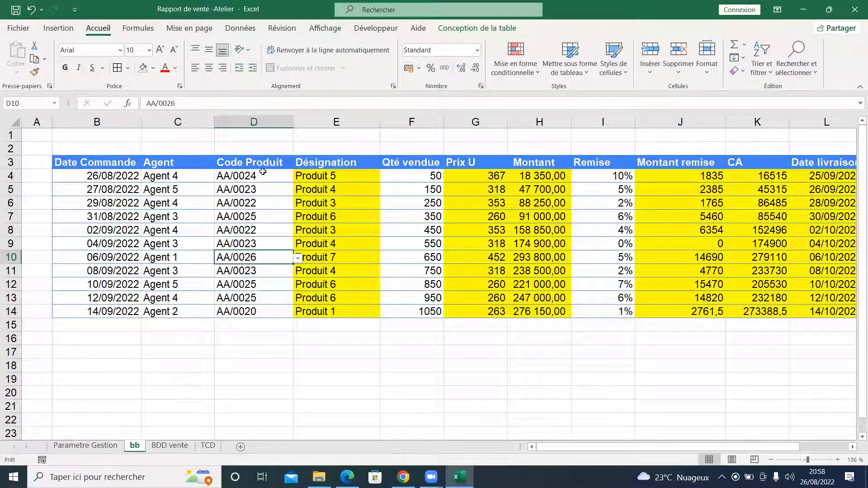
{"action": "left_click", "coordinate": [278, 175]}
{"action": "left_click", "coordinate": [353, 175]}
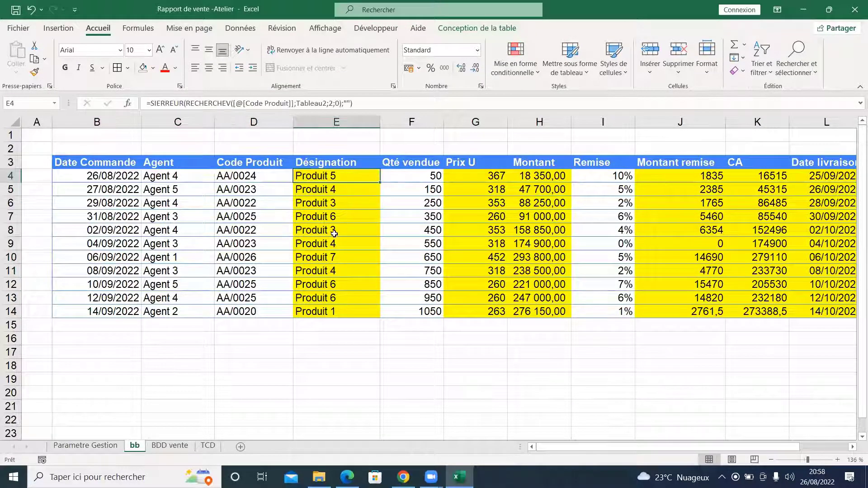
{"action": "left_click", "coordinate": [416, 195]}
{"action": "left_click_drag", "start_coordinate": [417, 177], "coordinate": [418, 312]}
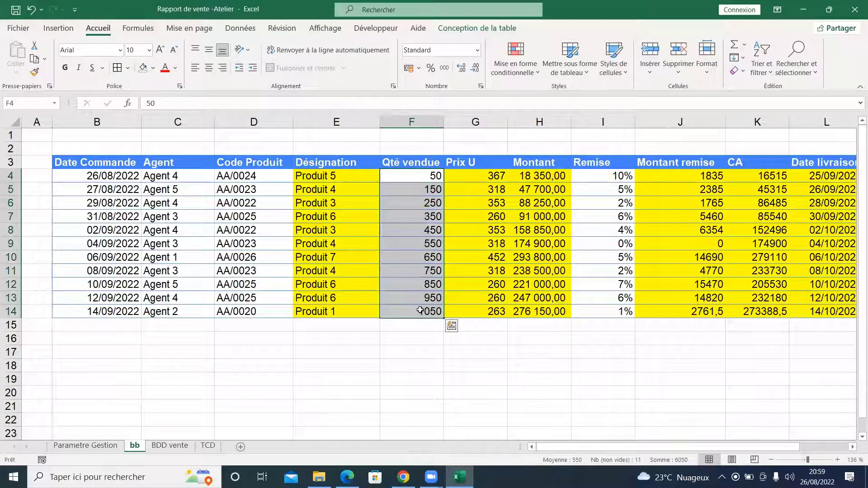
{"action": "left_click", "coordinate": [425, 232]}
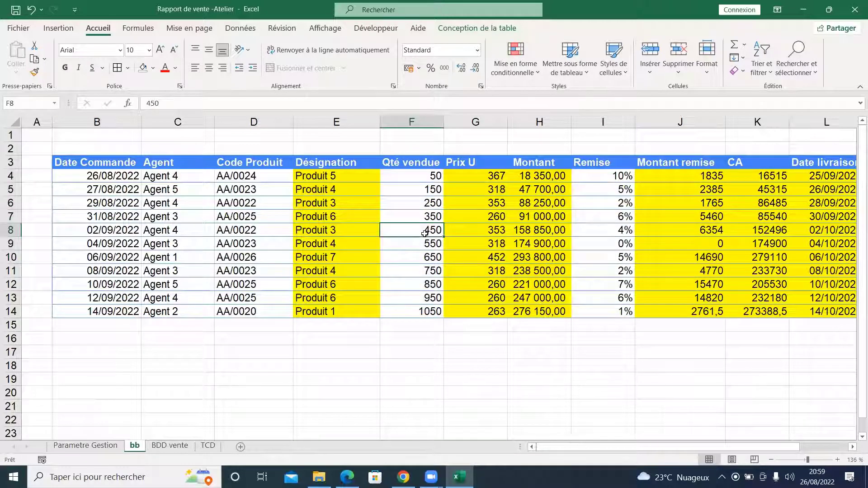
{"action": "left_click_drag", "start_coordinate": [422, 181], "coordinate": [420, 312]}
{"action": "left_click", "coordinate": [418, 259]}
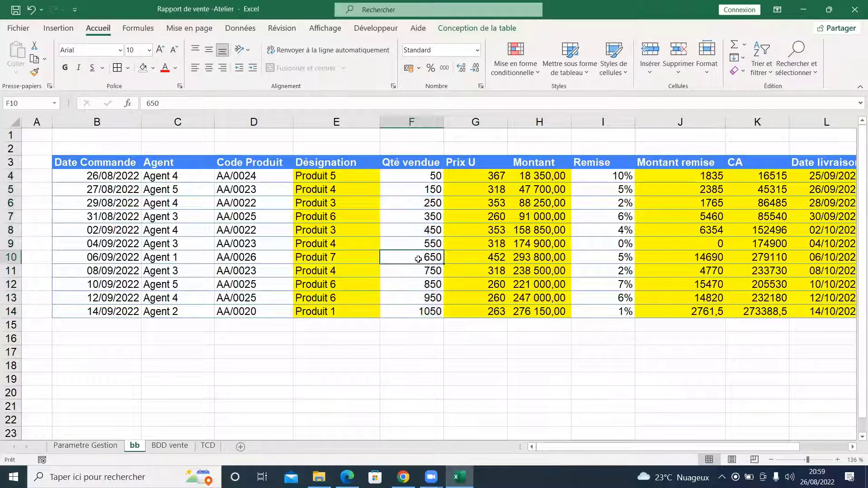
{"action": "left_click_drag", "start_coordinate": [427, 181], "coordinate": [424, 310]}
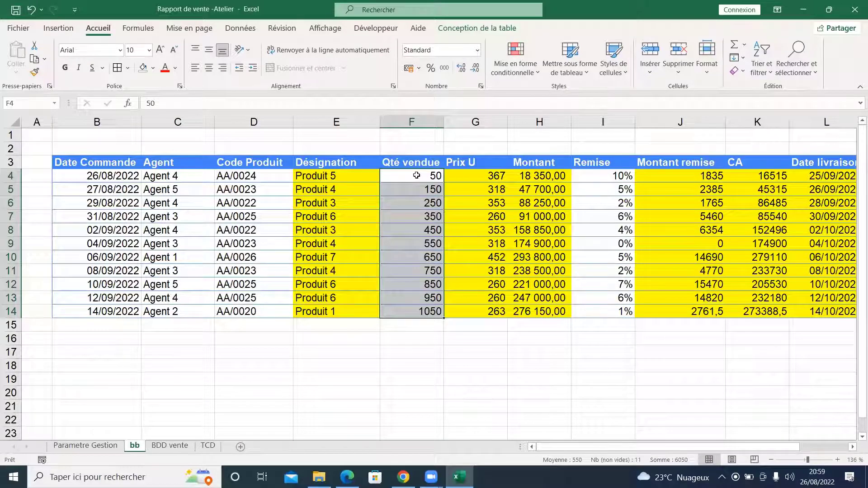
Step: Examine the Agent and Code Produit entries and the lookup formula in the Désignation column
{"action": "left_click", "coordinate": [111, 175]}
{"action": "left_click", "coordinate": [212, 200]}
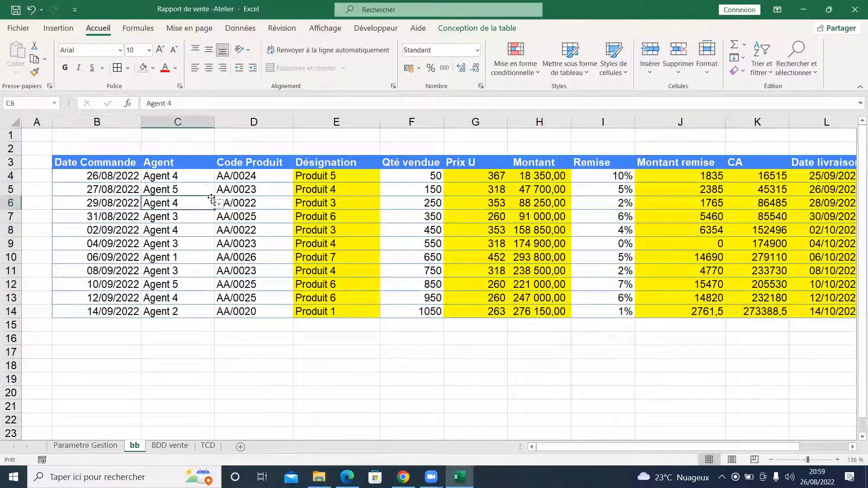
{"action": "left_click", "coordinate": [240, 202]}
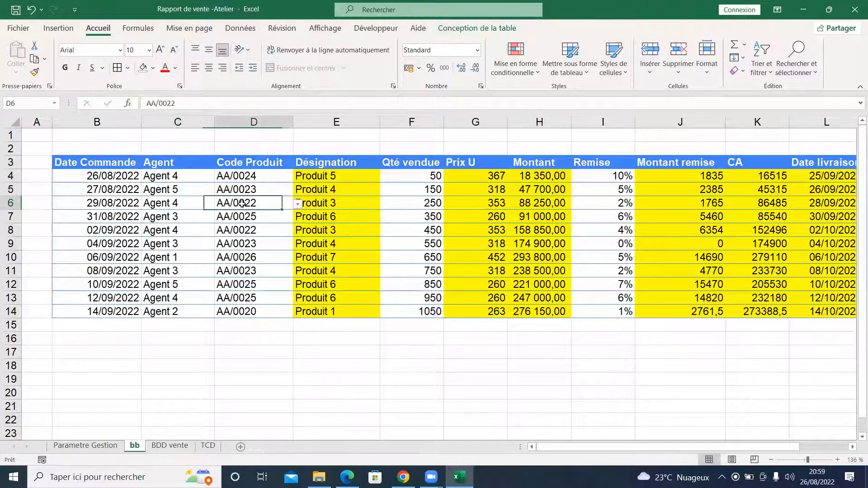
{"action": "left_click", "coordinate": [301, 204]}
{"action": "left_click", "coordinate": [340, 195]}
{"action": "left_click", "coordinate": [340, 195]}
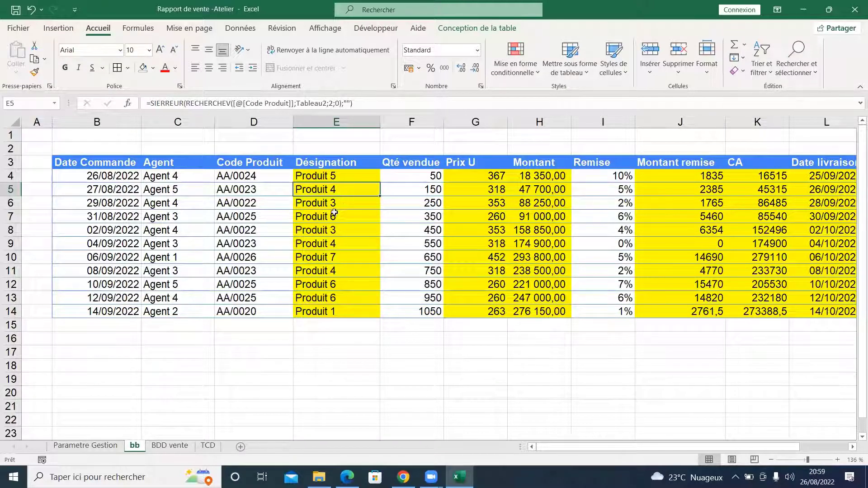
{"action": "left_click", "coordinate": [334, 215]}
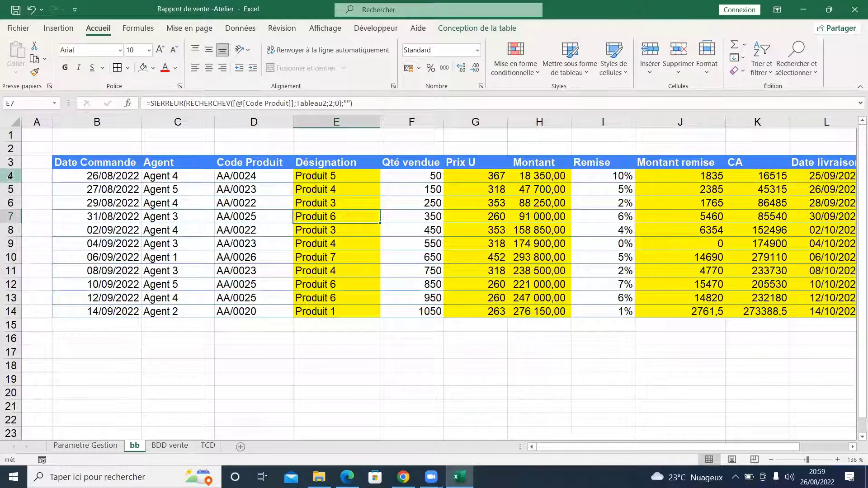
Step: Insert a blank row above row 6 of the sales table
{"action": "right_click", "coordinate": [12, 205]}
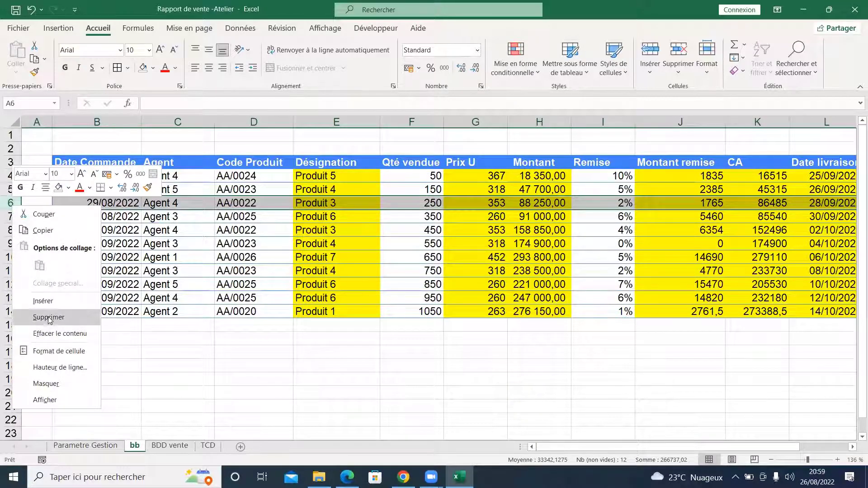
{"action": "left_click", "coordinate": [43, 301]}
{"action": "left_click", "coordinate": [104, 230]}
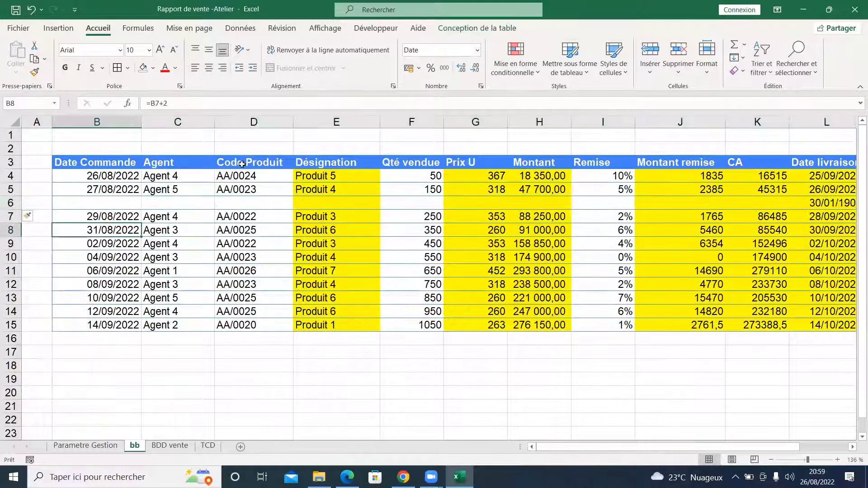
Step: Examine the Code Produit, Agent and Date Commande headers of the sales table
{"action": "left_click", "coordinate": [257, 159]}
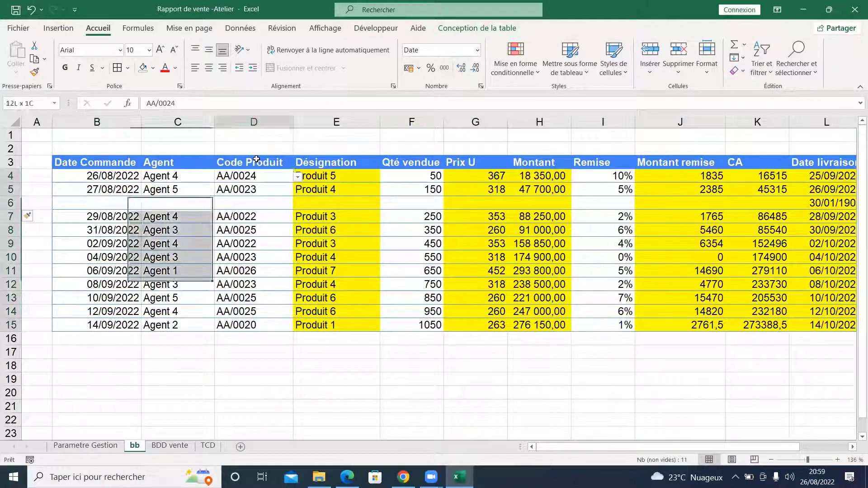
{"action": "left_click", "coordinate": [257, 162]}
{"action": "left_click", "coordinate": [200, 167]}
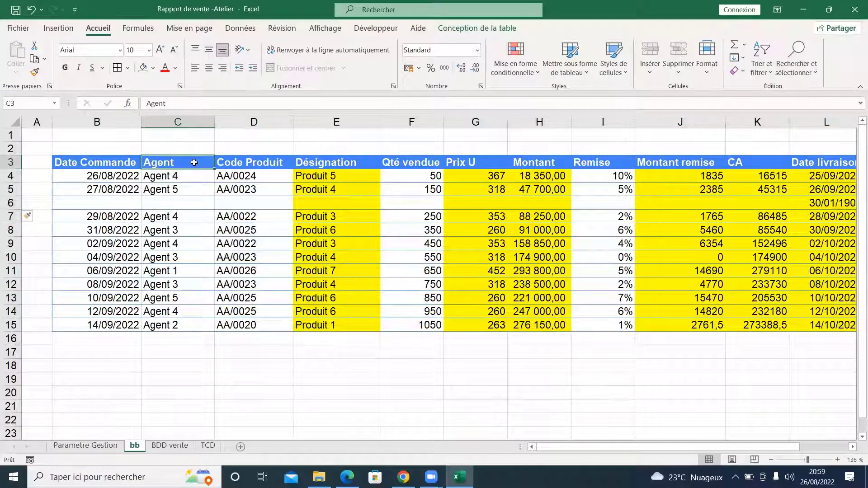
{"action": "left_click", "coordinate": [125, 162]}
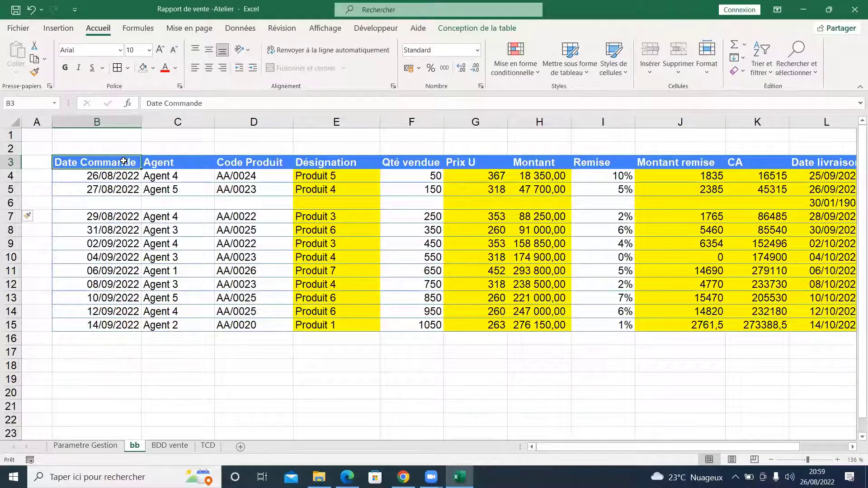
{"action": "left_click", "coordinate": [161, 165]}
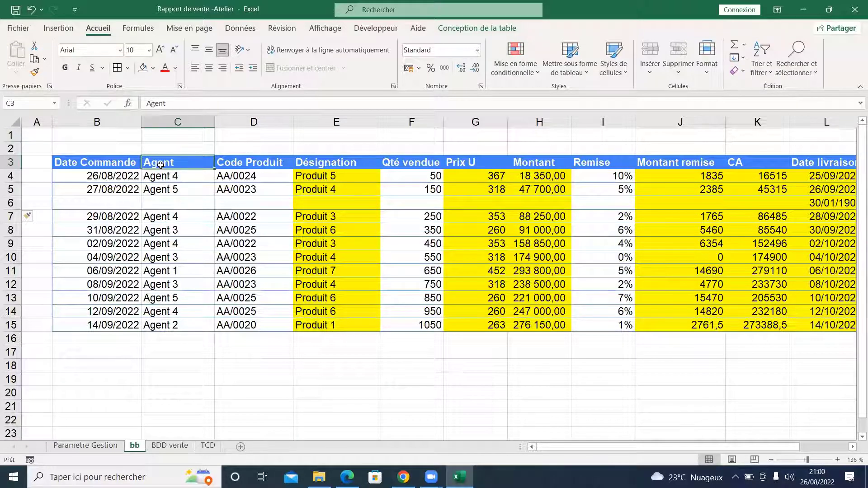
{"action": "left_click", "coordinate": [116, 162]}
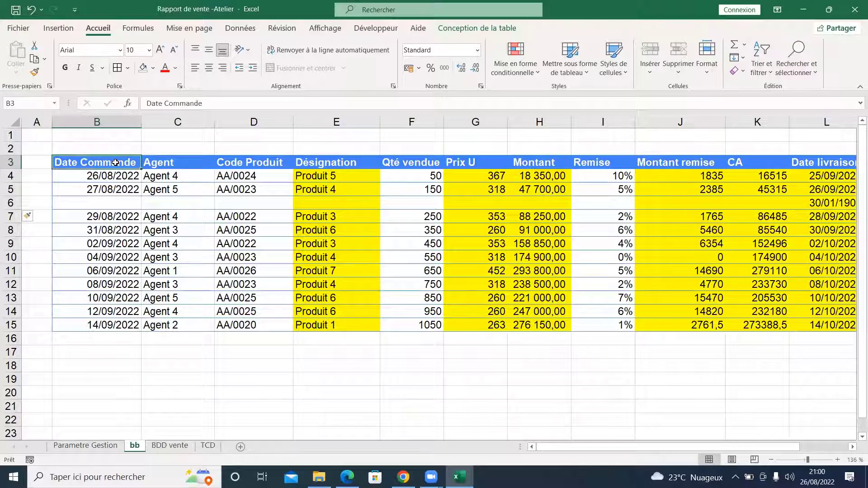
Step: Examine the data in rows 4 to 15 of each column from Date Commande to Qté vendue
{"action": "left_click_drag", "start_coordinate": [119, 173], "coordinate": [147, 337]}
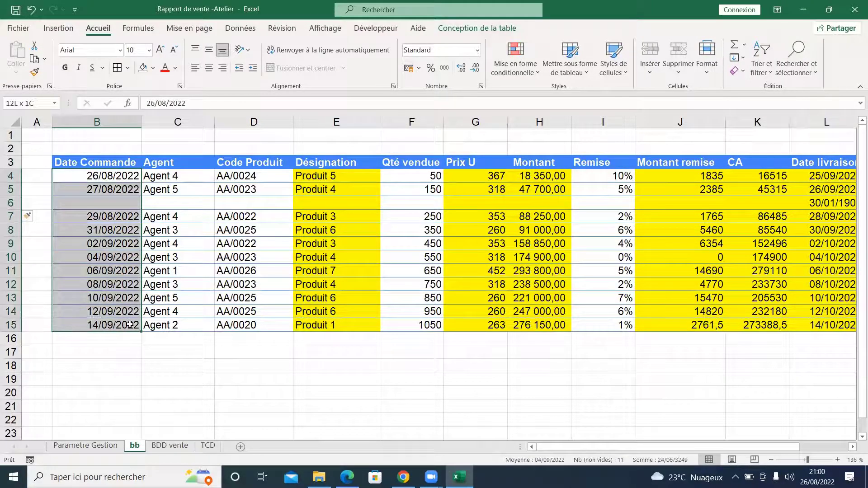
{"action": "left_click", "coordinate": [94, 162]}
{"action": "left_click", "coordinate": [107, 180]}
{"action": "key", "text": "shift+Down"}
{"action": "key", "text": "shift+Down"}
{"action": "key", "text": "shift+Down"}
{"action": "key", "text": "shift+Down"}
{"action": "key", "text": "shift+Down"}
{"action": "key", "text": "shift+Down"}
{"action": "key", "text": "shift+Down"}
{"action": "key", "text": "shift+Down"}
{"action": "key", "text": "shift+Down"}
{"action": "key", "text": "shift+Down"}
{"action": "key", "text": "shift+Down"}
{"action": "key", "text": "shift+Up"}
{"action": "left_click", "coordinate": [105, 163]}
{"action": "left_click_drag", "start_coordinate": [111, 178], "coordinate": [121, 326]}
{"action": "left_click_drag", "start_coordinate": [185, 177], "coordinate": [182, 327]}
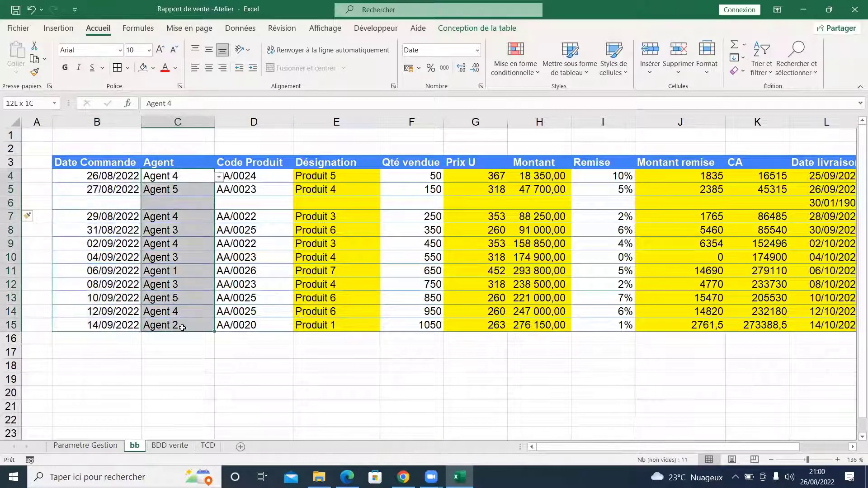
{"action": "left_click", "coordinate": [241, 176]}
{"action": "left_click_drag", "start_coordinate": [241, 176], "coordinate": [246, 325]}
{"action": "left_click_drag", "start_coordinate": [325, 164], "coordinate": [348, 327]}
{"action": "left_click_drag", "start_coordinate": [400, 176], "coordinate": [422, 324]}
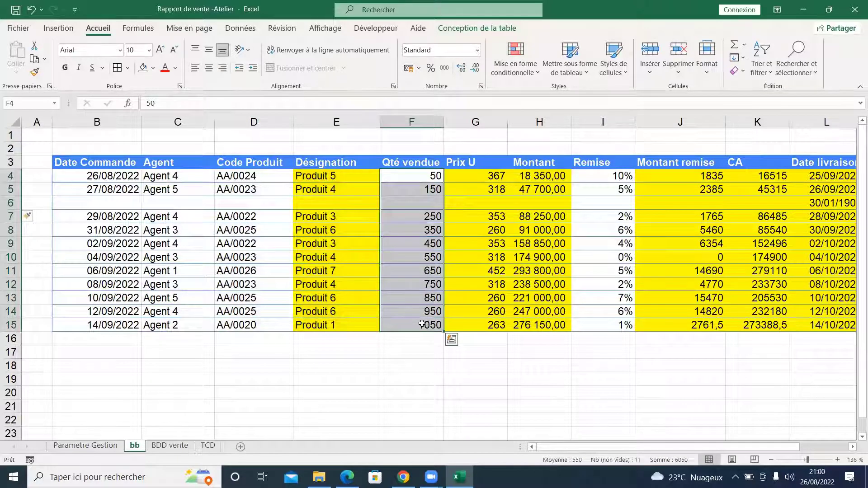
Step: Examine the full worksheet columns F back to B and the table block B3:I14
{"action": "left_click", "coordinate": [412, 119]}
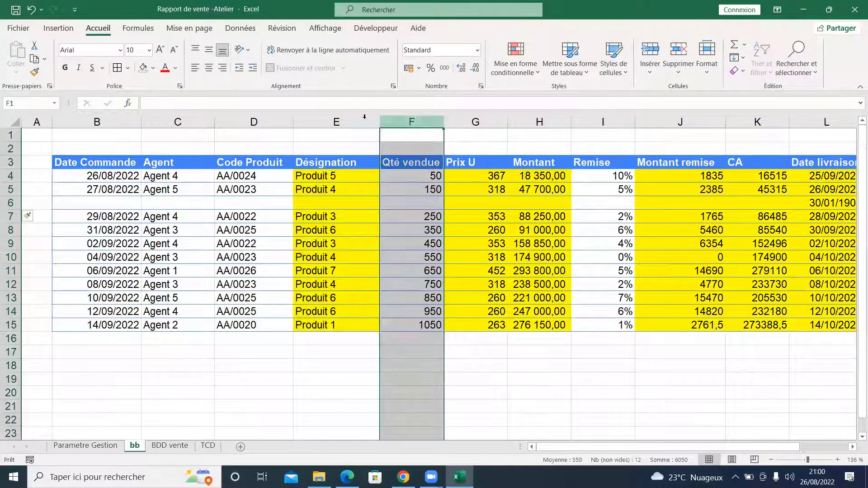
{"action": "left_click", "coordinate": [336, 119]}
{"action": "left_click", "coordinate": [253, 118]}
{"action": "left_click", "coordinate": [195, 118]}
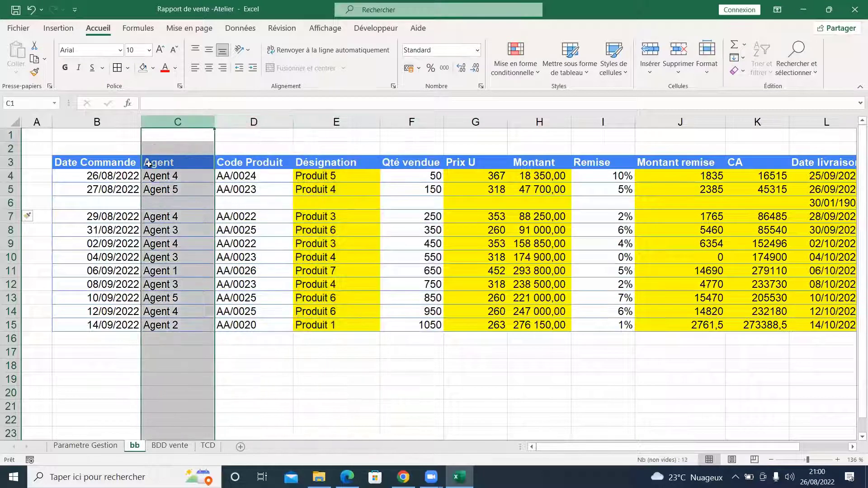
{"action": "left_click", "coordinate": [97, 120]}
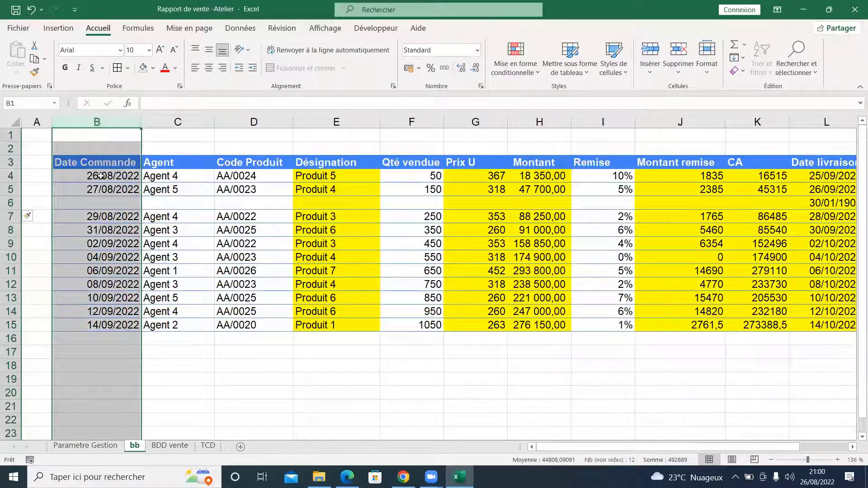
{"action": "left_click_drag", "start_coordinate": [101, 163], "coordinate": [602, 312]}
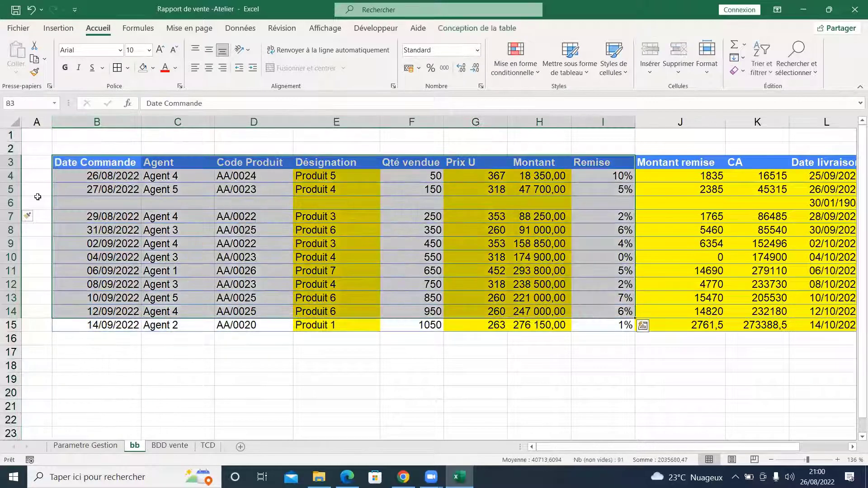
Step: Delete the blank row 6 from the sales table
{"action": "left_click", "coordinate": [11, 203]}
{"action": "right_click", "coordinate": [11, 203]}
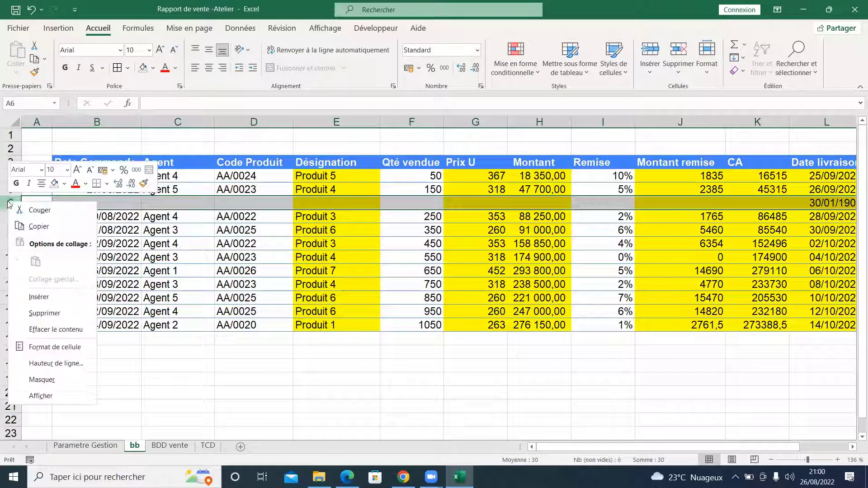
{"action": "left_click", "coordinate": [29, 314]}
Step: Copy the whole sales table, B3:M14, and add a new worksheet for it after the bb sheet
{"action": "left_click_drag", "start_coordinate": [183, 279], "coordinate": [684, 313]}
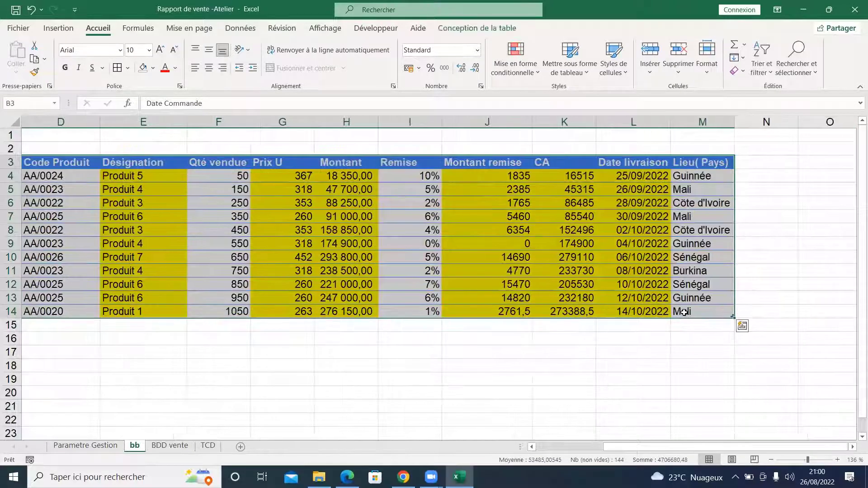
{"action": "key", "text": "ctrl+c"}
{"action": "left_click", "coordinate": [240, 447]}
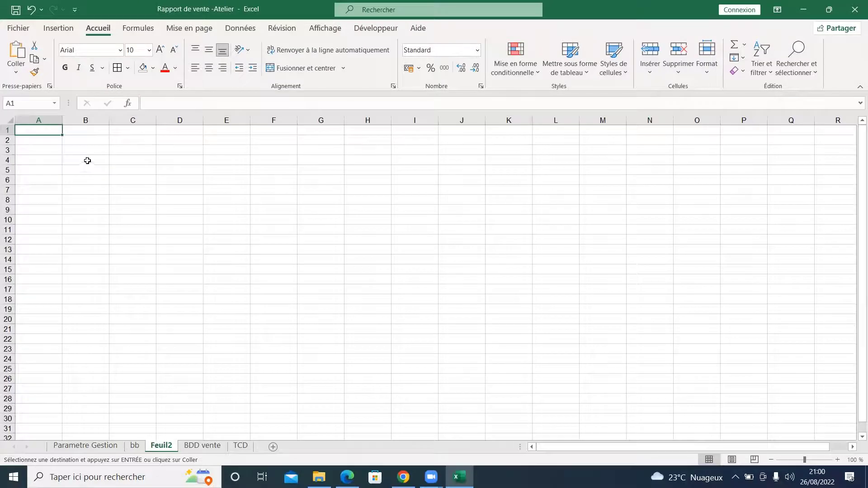
{"action": "left_click", "coordinate": [90, 158]}
{"action": "right_click", "coordinate": [92, 162]}
{"action": "left_click", "coordinate": [138, 236]}
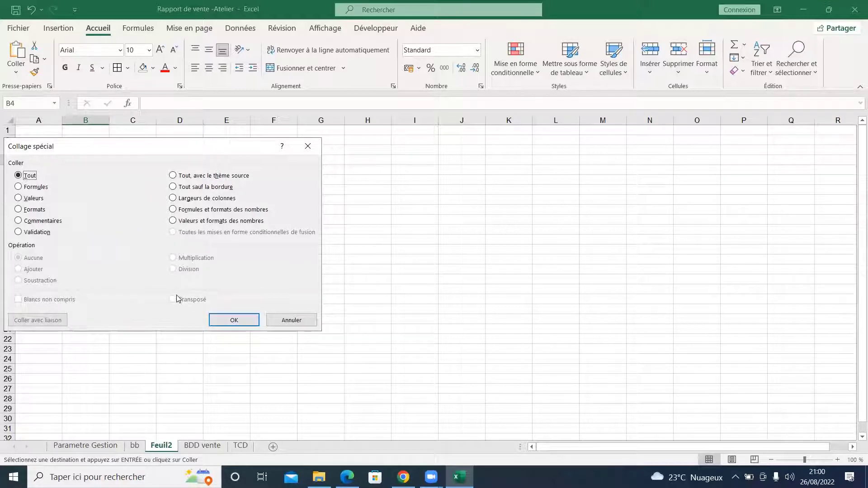
{"action": "left_click", "coordinate": [291, 321]}
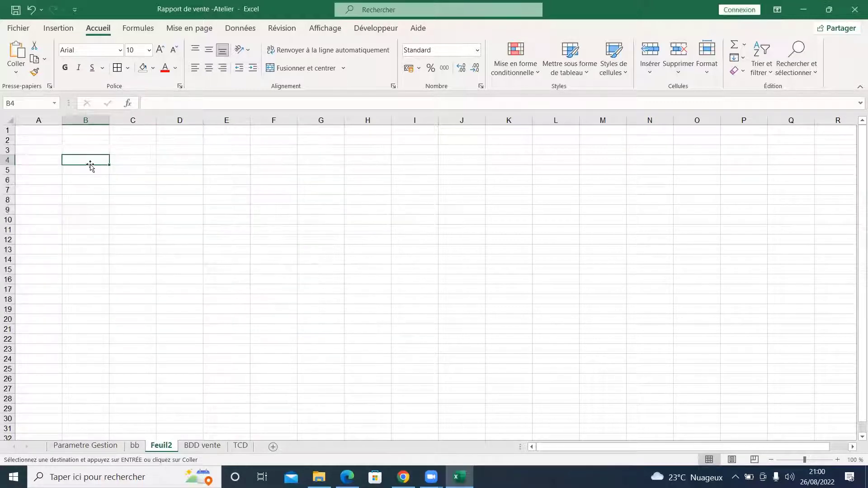
Step: Paste the copied sales table as values at B4 of the new sheet, then copy the pasted block B4:M15
{"action": "right_click", "coordinate": [89, 162]}
{"action": "left_click", "coordinate": [134, 219]}
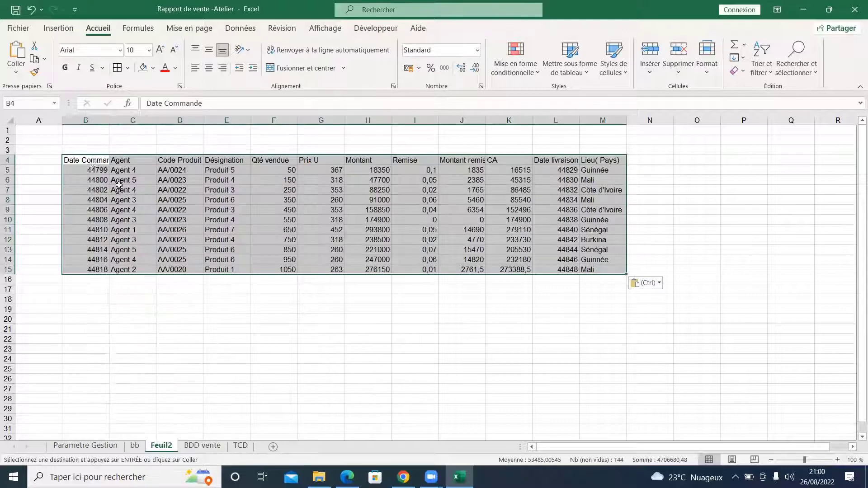
{"action": "left_click_drag", "start_coordinate": [91, 162], "coordinate": [602, 269]}
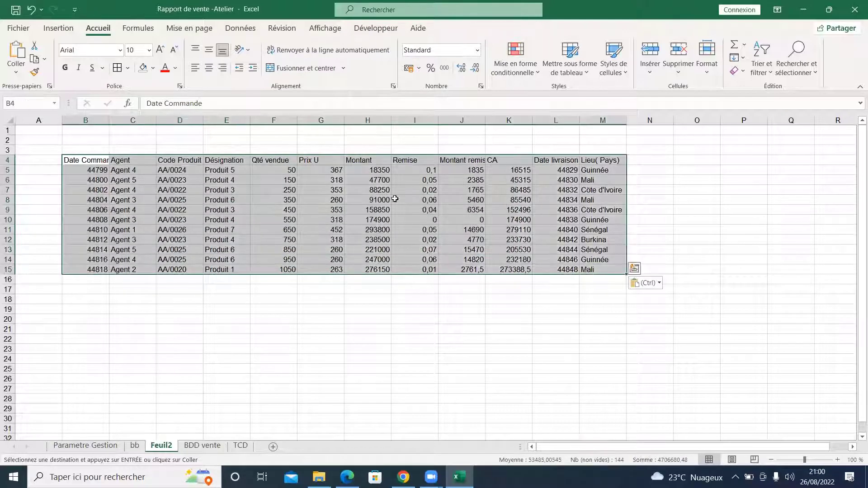
{"action": "right_click", "coordinate": [360, 191]}
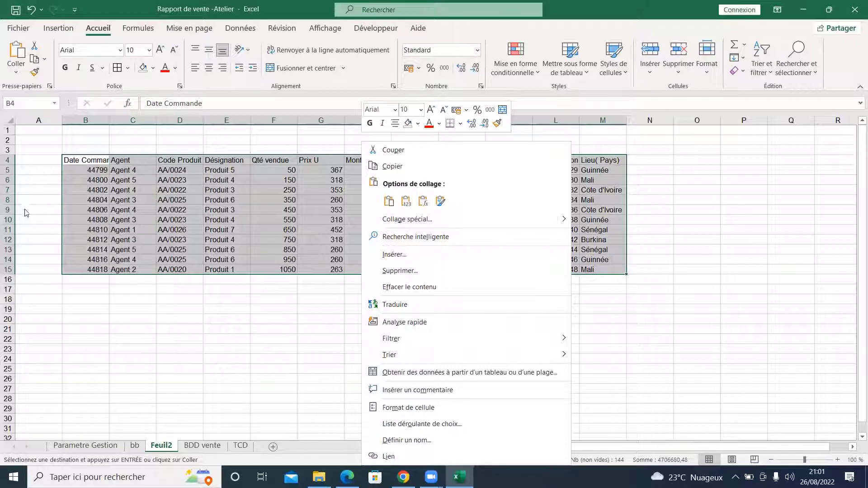
{"action": "key", "text": "Escape"}
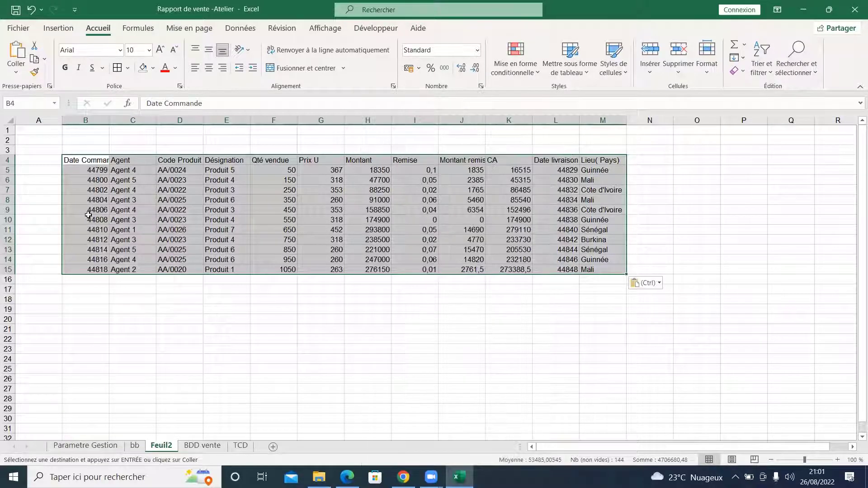
Step: Paste the copied block at B18 with everything included and rows and columns transposed
{"action": "left_click", "coordinate": [108, 301]}
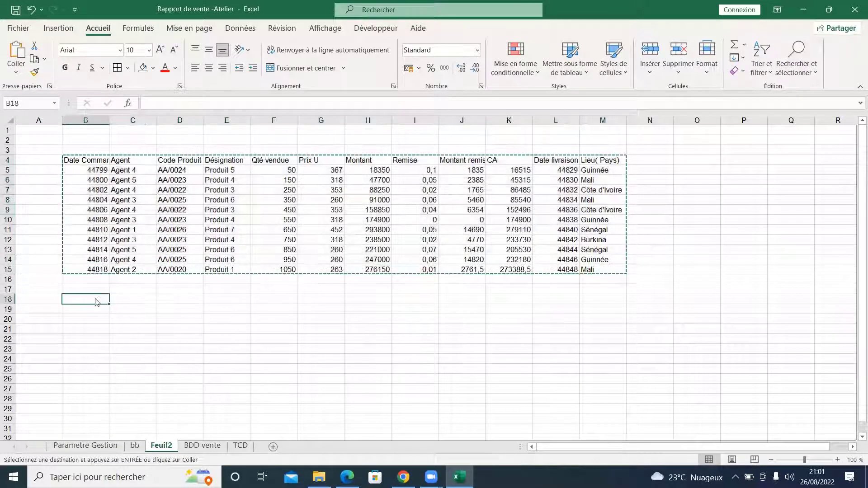
{"action": "right_click", "coordinate": [98, 300]}
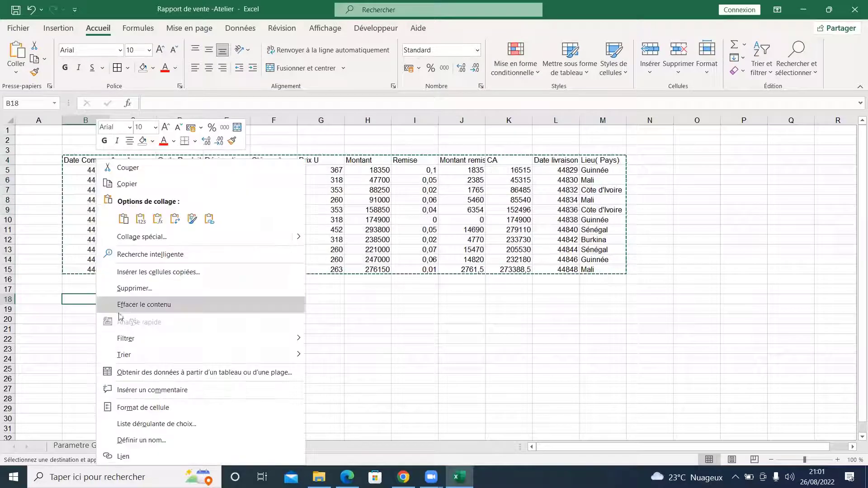
{"action": "left_click", "coordinate": [149, 237]}
{"action": "left_click", "coordinate": [196, 299]}
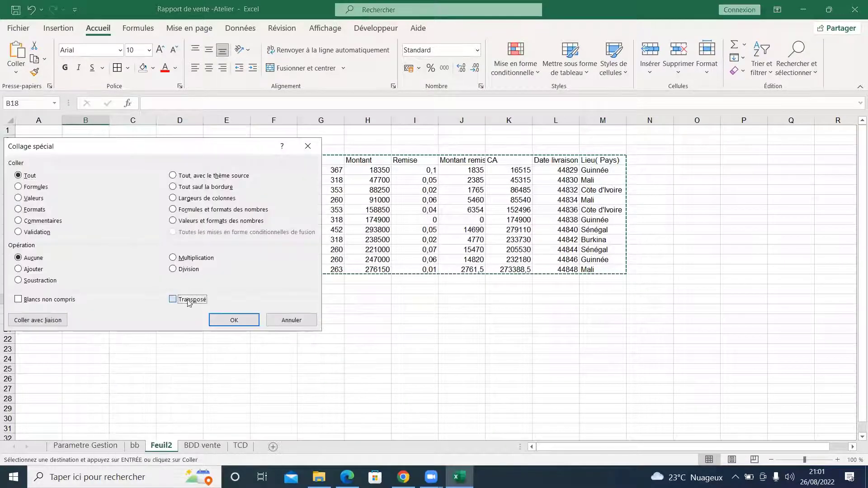
{"action": "left_click", "coordinate": [233, 320]}
Step: Delete rows 4 to 16 holding the original orientation of the table, keeping only the transposed version
{"action": "left_click", "coordinate": [130, 241]}
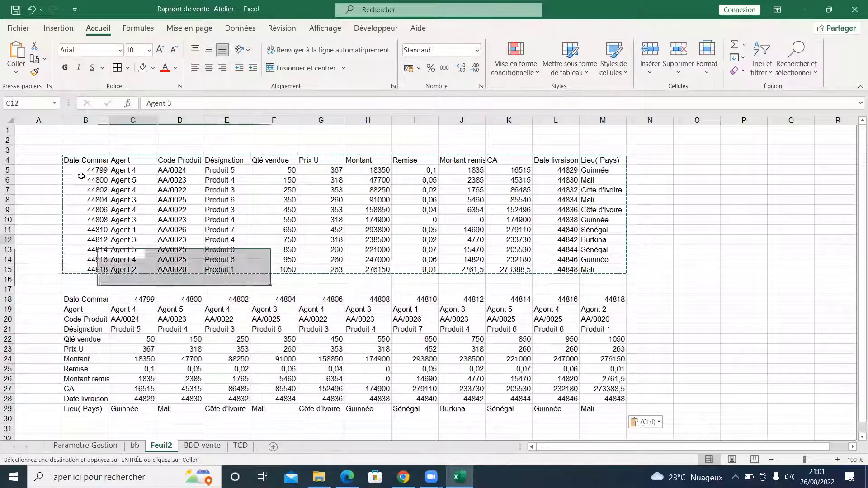
{"action": "left_click_drag", "start_coordinate": [7, 159], "coordinate": [23, 280]}
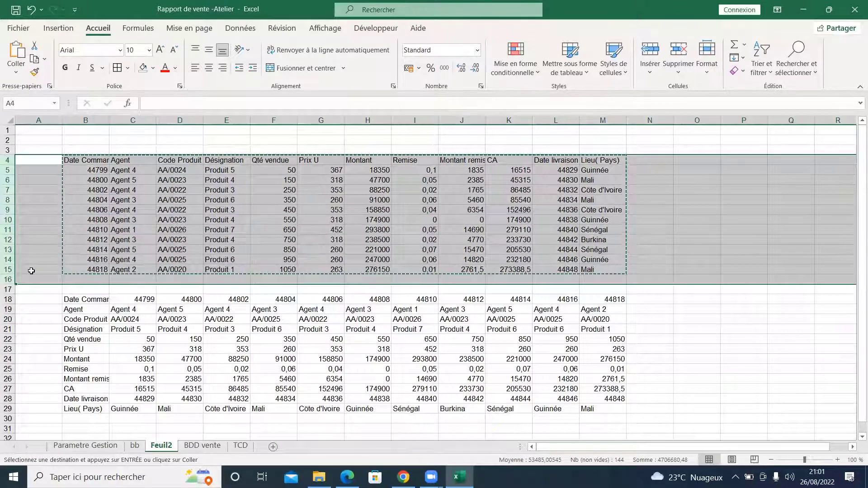
{"action": "key", "text": "ctrl+minus"}
{"action": "left_click", "coordinate": [462, 319]}
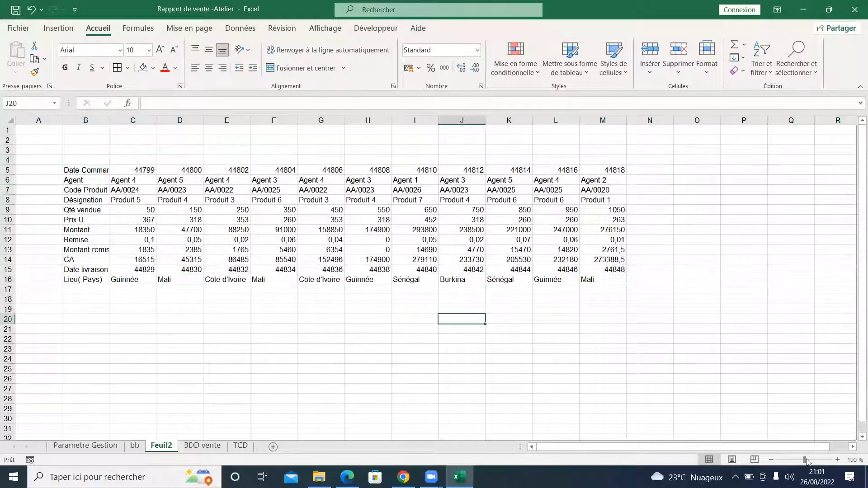
Step: Auto-fit the width of columns B to M to the transposed table's contents
{"action": "scroll", "coordinate": [809, 461], "scroll_direction": "up", "scroll_amount": 5, "text": "ctrl"}
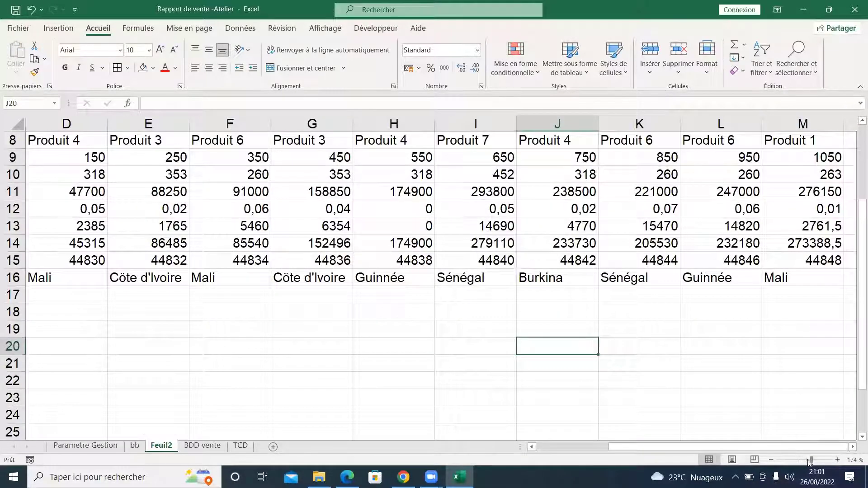
{"action": "scroll", "coordinate": [787, 456], "scroll_direction": "down", "scroll_amount": 3, "text": "ctrl"}
{"action": "left_click_drag", "start_coordinate": [807, 465], "coordinate": [805, 463]}
{"action": "left_click_drag", "start_coordinate": [81, 119], "coordinate": [608, 156]}
{"action": "double_click", "coordinate": [542, 120]}
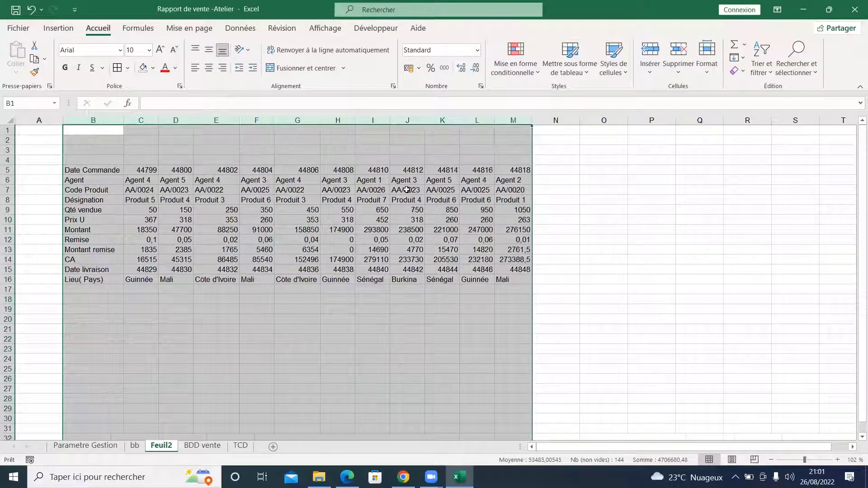
{"action": "left_click", "coordinate": [407, 190]}
Step: Format the order dates in C5:M5 as short dates and apply the thousands separator style to C9:M15
{"action": "left_click_drag", "start_coordinate": [135, 170], "coordinate": [513, 170]}
{"action": "left_click", "coordinate": [477, 49]}
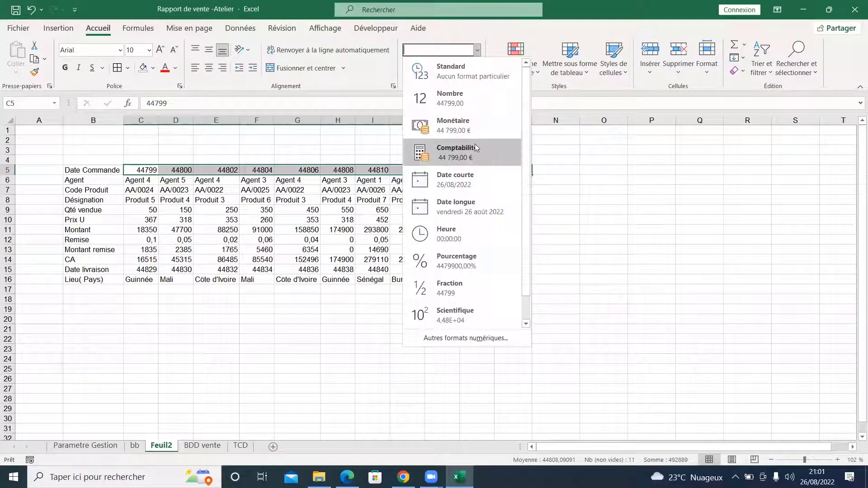
{"action": "left_click", "coordinate": [471, 185]}
{"action": "left_click_drag", "start_coordinate": [151, 213], "coordinate": [604, 272]}
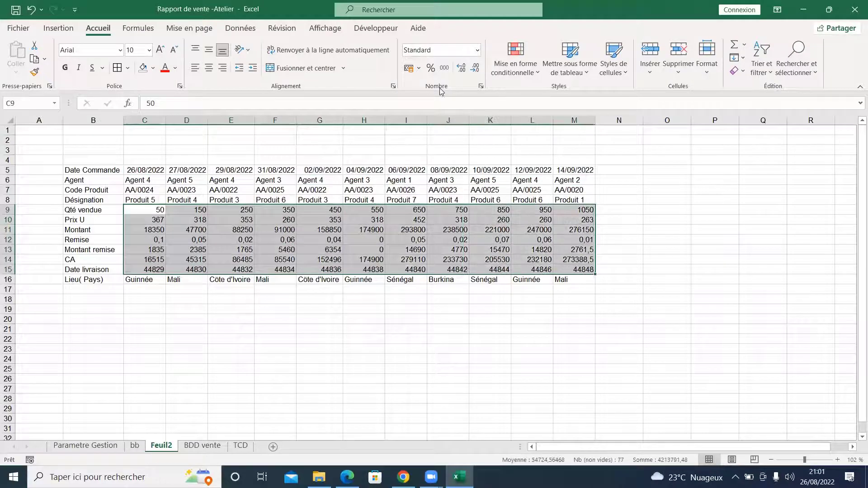
{"action": "left_click", "coordinate": [445, 67]}
Step: Add borders around every cell of the transposed table, B5:M16
{"action": "left_click", "coordinate": [110, 168]}
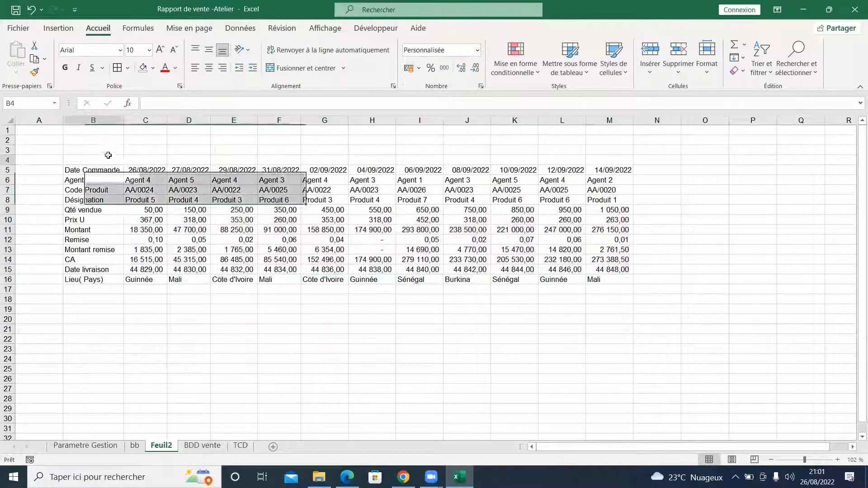
{"action": "left_click_drag", "start_coordinate": [315, 230], "coordinate": [619, 270]}
{"action": "left_click", "coordinate": [119, 67]}
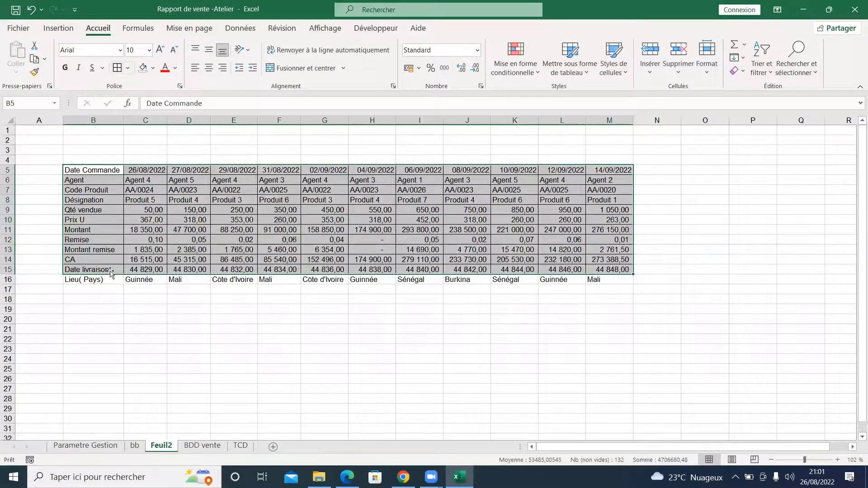
{"action": "left_click_drag", "start_coordinate": [105, 279], "coordinate": [615, 270]}
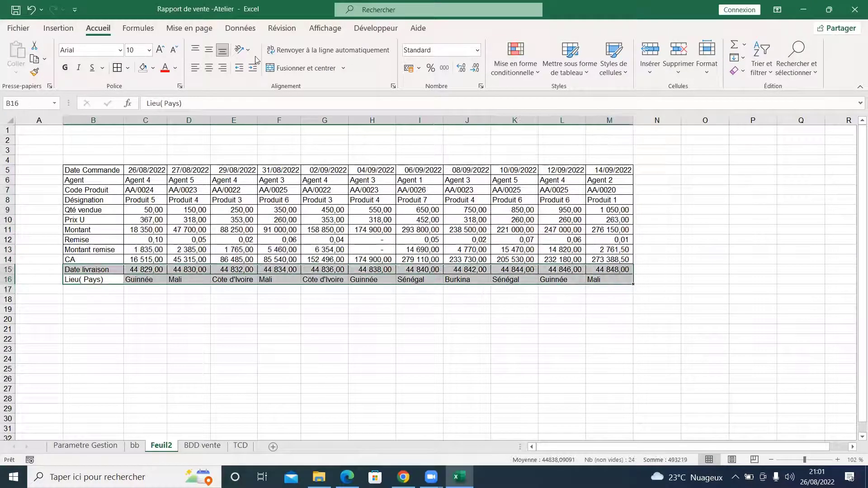
{"action": "left_click", "coordinate": [131, 201]}
{"action": "left_click_drag", "start_coordinate": [91, 171], "coordinate": [93, 281]}
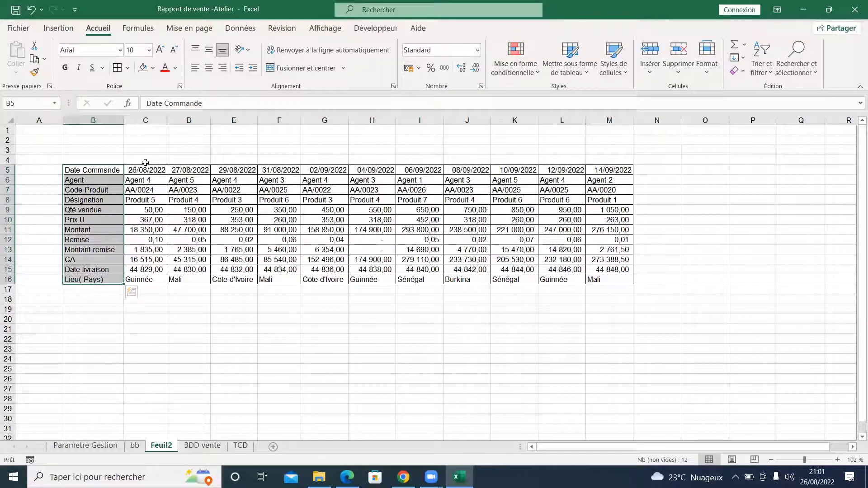
{"action": "left_click_drag", "start_coordinate": [146, 170], "coordinate": [575, 278]}
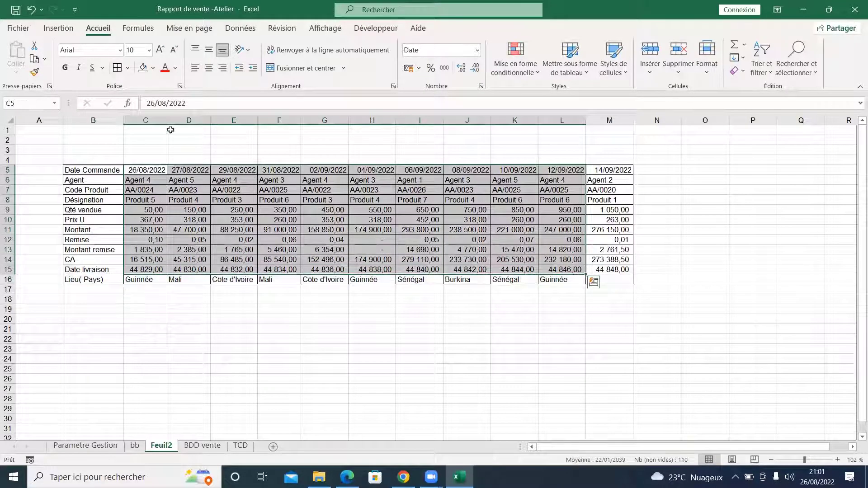
{"action": "left_click_drag", "start_coordinate": [145, 121], "coordinate": [563, 121]}
{"action": "left_click", "coordinate": [164, 217]}
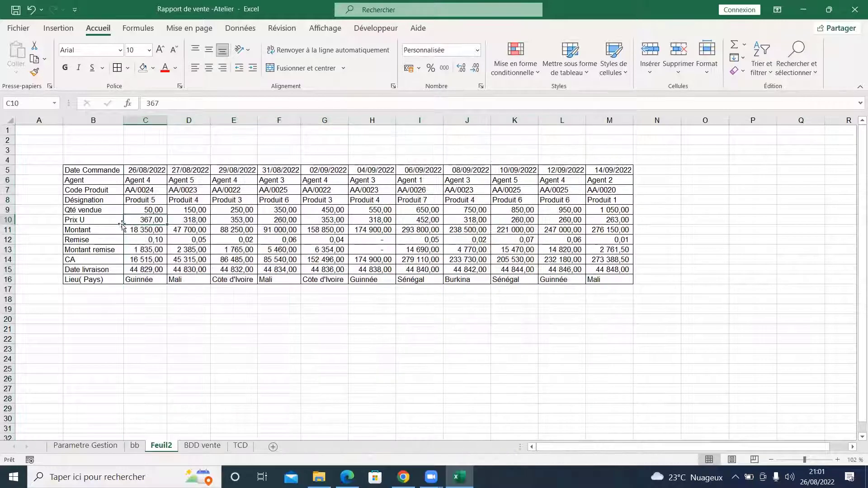
Step: Make the row labels in B5:B16, from Date Commande to Lieu( Pays), bold
{"action": "left_click_drag", "start_coordinate": [95, 171], "coordinate": [92, 281]}
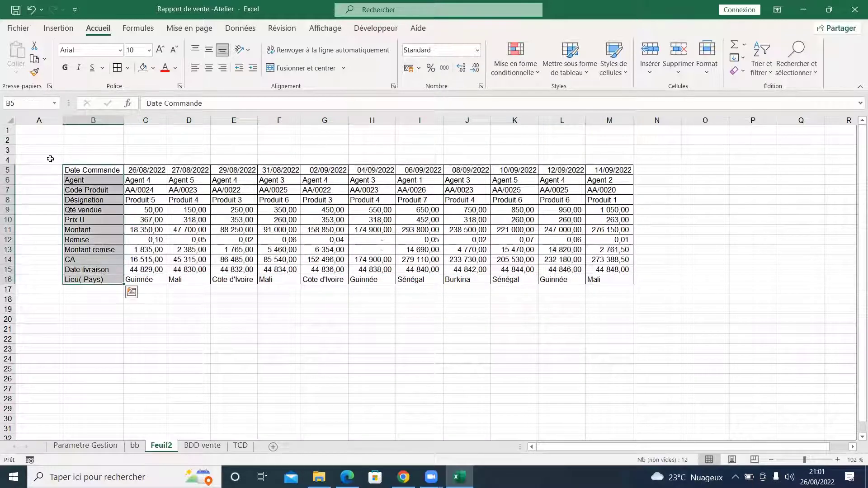
{"action": "left_click", "coordinate": [65, 68]}
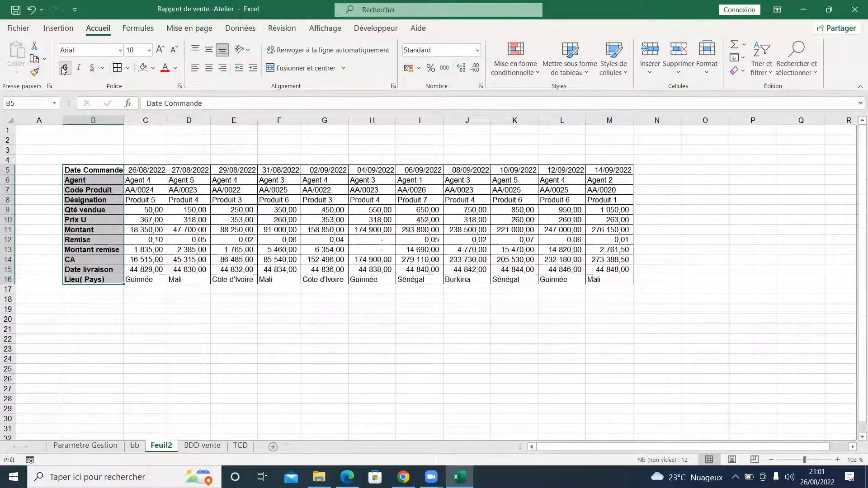
{"action": "left_click", "coordinate": [152, 196]}
{"action": "left_click", "coordinate": [153, 184]}
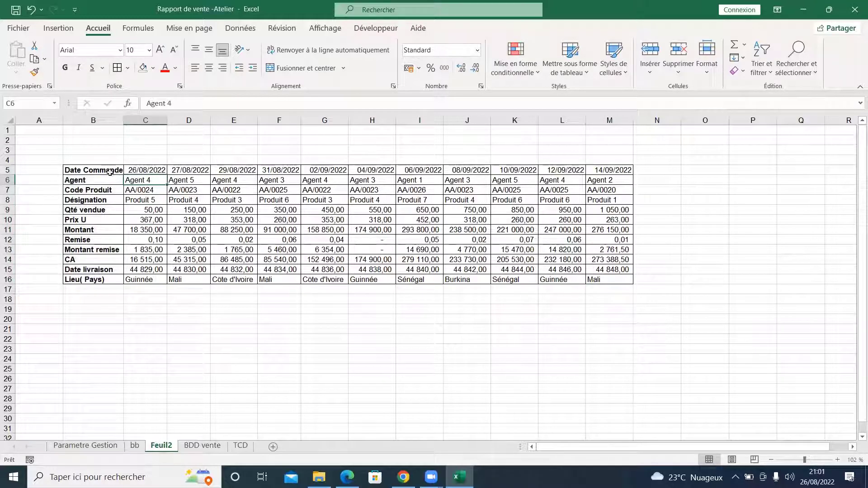
{"action": "left_click_drag", "start_coordinate": [140, 174], "coordinate": [507, 255]}
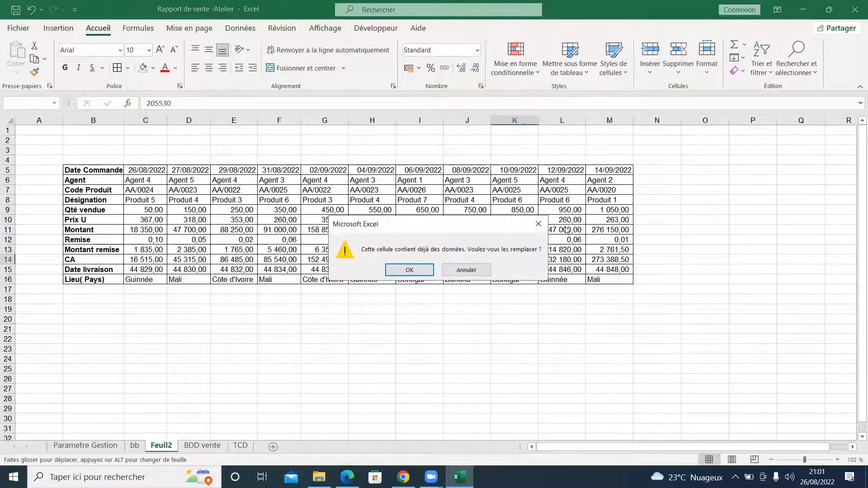
{"action": "left_click", "coordinate": [539, 225]}
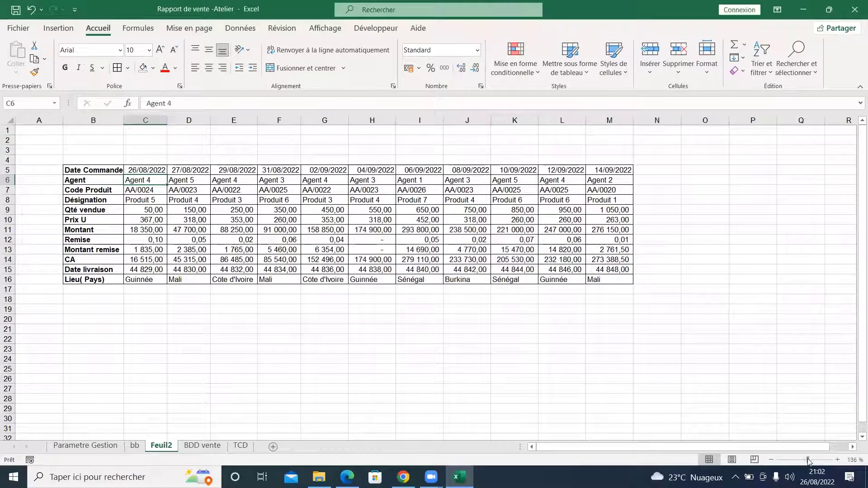
Step: Auto-fit columns B to M again so the bold labels fit, and enlarge the sheet display to 136 %
{"action": "scroll", "coordinate": [458, 294], "scroll_direction": "up", "scroll_amount": 2, "text": "ctrl"}
{"action": "left_click_drag", "start_coordinate": [125, 121], "coordinate": [633, 126]}
{"action": "double_click", "coordinate": [516, 121]}
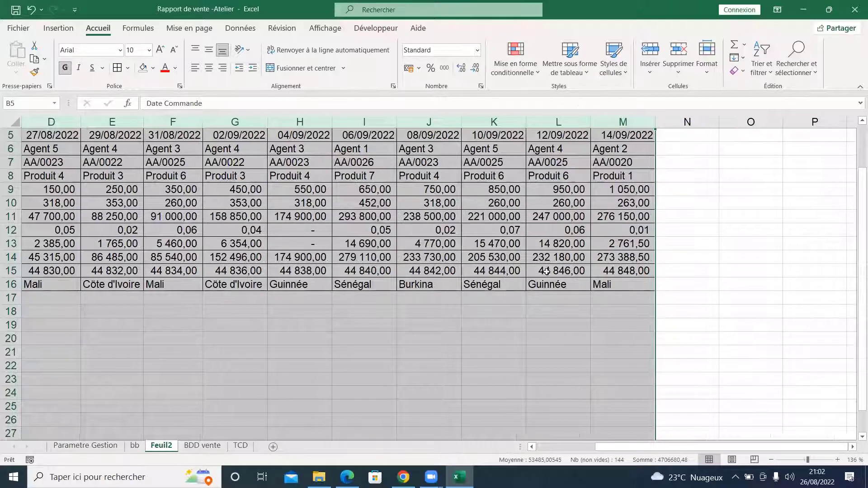
{"action": "left_click", "coordinate": [471, 208]}
{"action": "left_click_drag", "start_coordinate": [677, 447], "coordinate": [619, 457]}
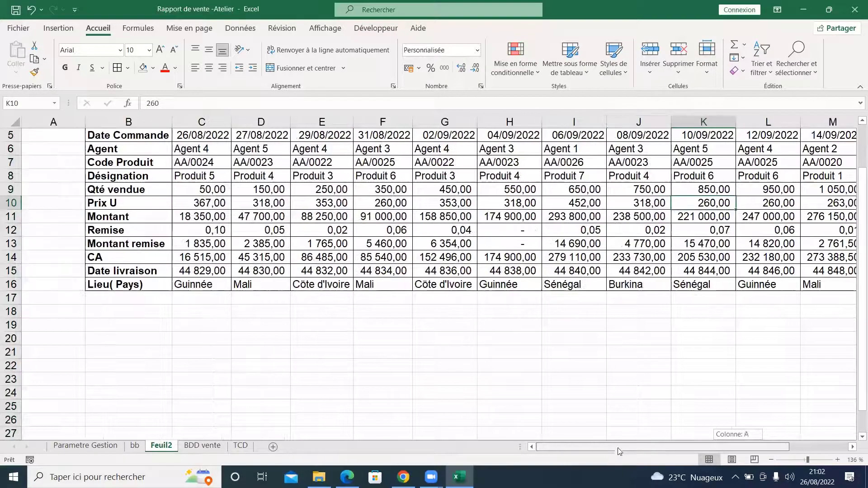
{"action": "left_click_drag", "start_coordinate": [856, 192], "coordinate": [855, 168]}
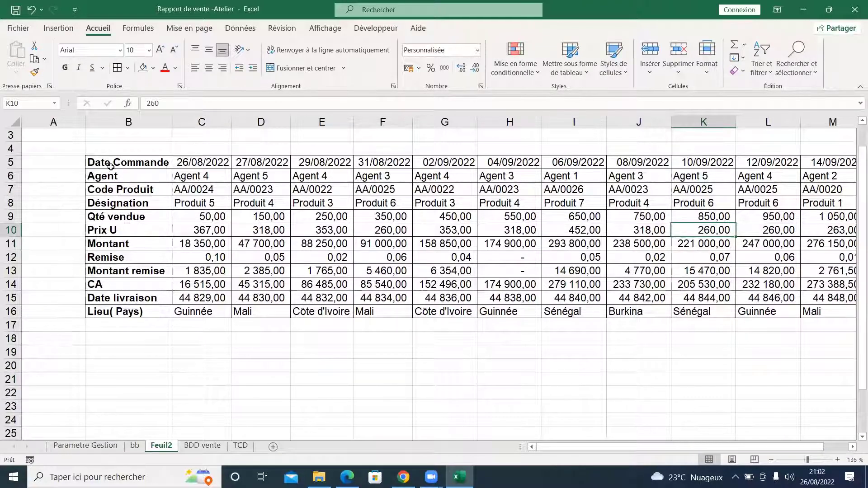
Step: Examine the transposed table's labels in column B, its record columns and the order dates in row 5, then return to the bb sheet
{"action": "left_click", "coordinate": [108, 160]}
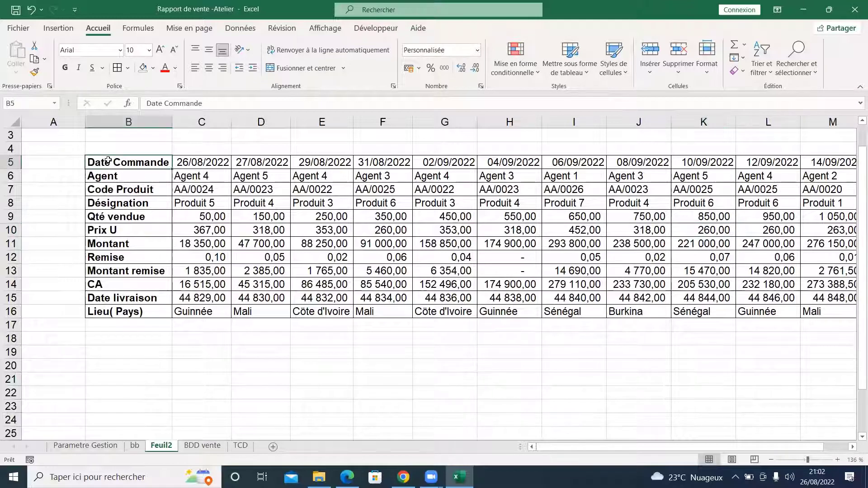
{"action": "left_click_drag", "start_coordinate": [108, 161], "coordinate": [113, 312]}
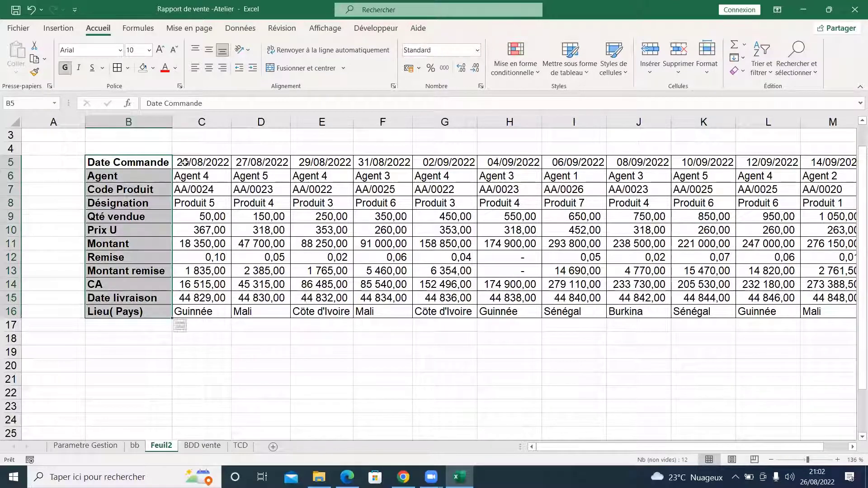
{"action": "left_click", "coordinate": [261, 123]}
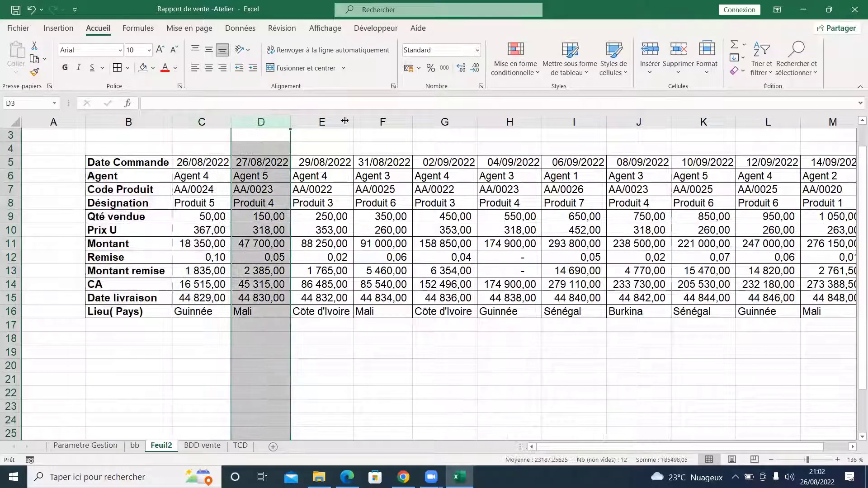
{"action": "left_click", "coordinate": [394, 120]}
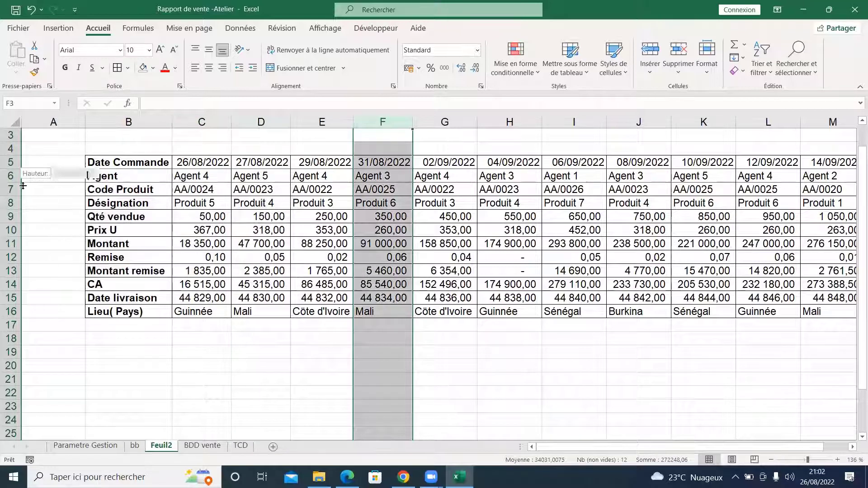
{"action": "left_click", "coordinate": [109, 161]}
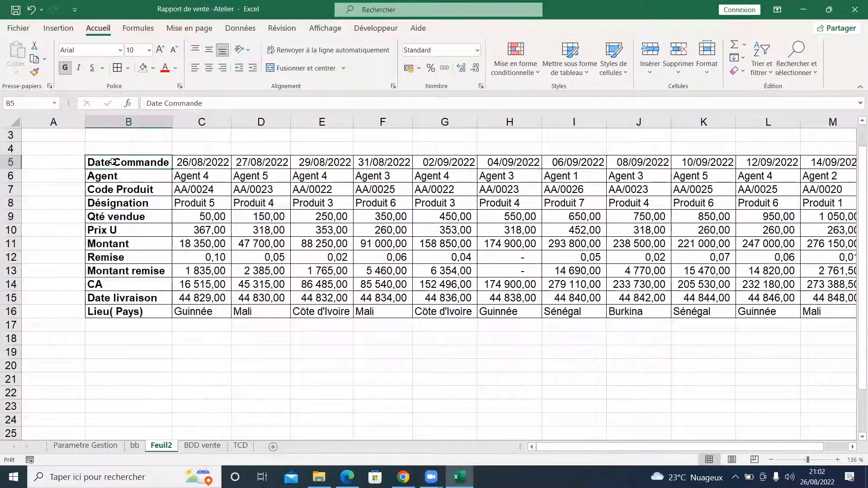
{"action": "left_click_drag", "start_coordinate": [172, 163], "coordinate": [828, 164]}
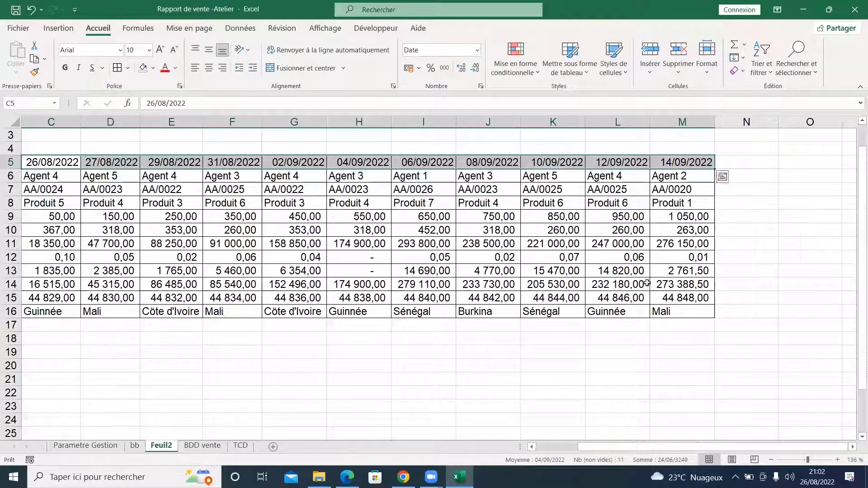
{"action": "left_click", "coordinate": [134, 446]}
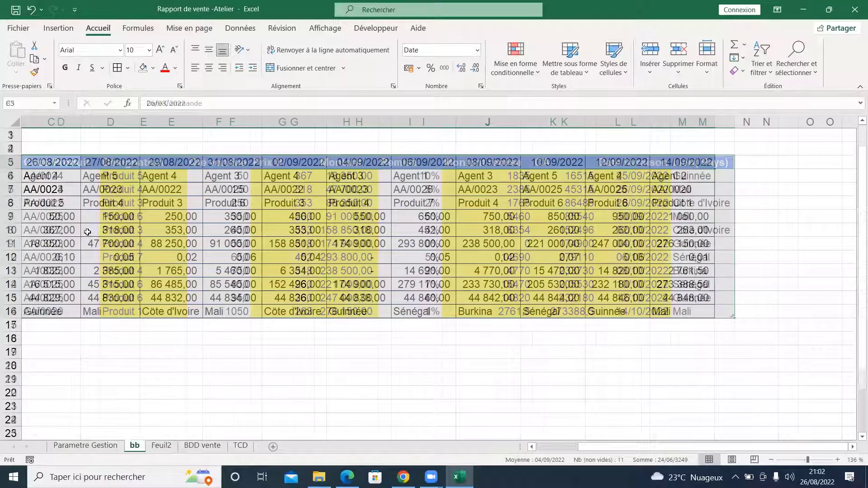
Step: Insert an empty row 4 directly below the sales table's headers, above the first record
{"action": "left_click_drag", "start_coordinate": [651, 449], "coordinate": [394, 470]}
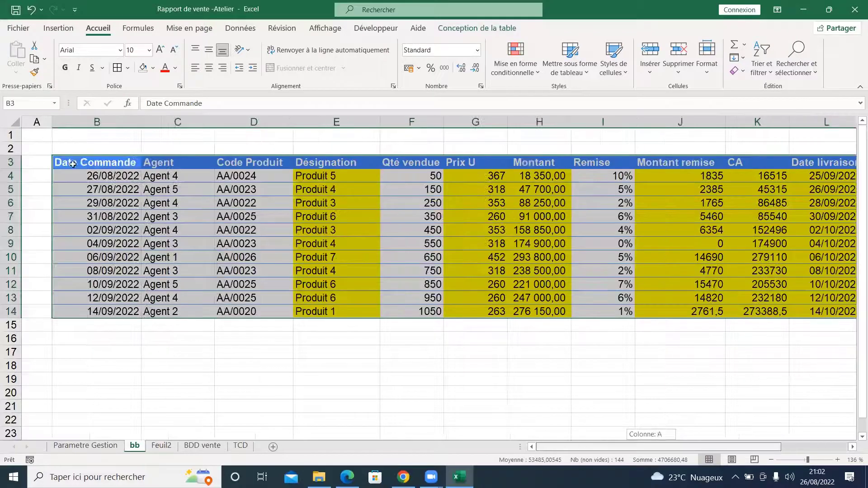
{"action": "left_click_drag", "start_coordinate": [91, 122], "coordinate": [153, 122]}
{"action": "left_click", "coordinate": [152, 122]}
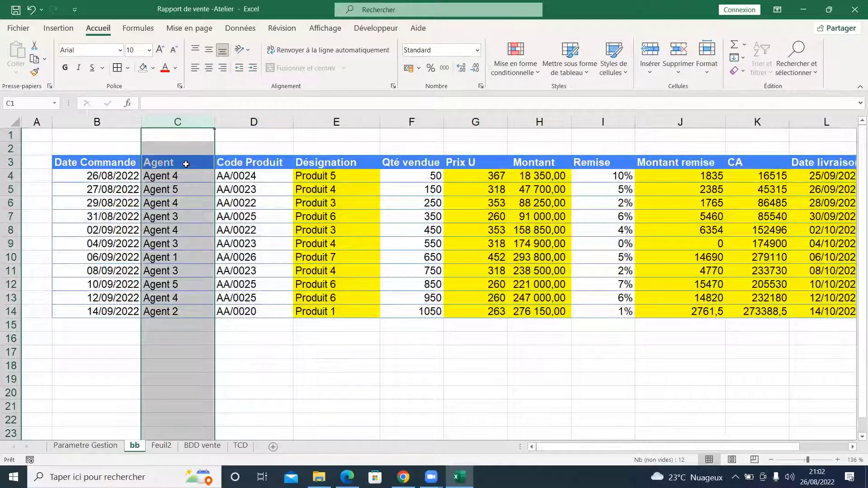
{"action": "left_click", "coordinate": [254, 162]}
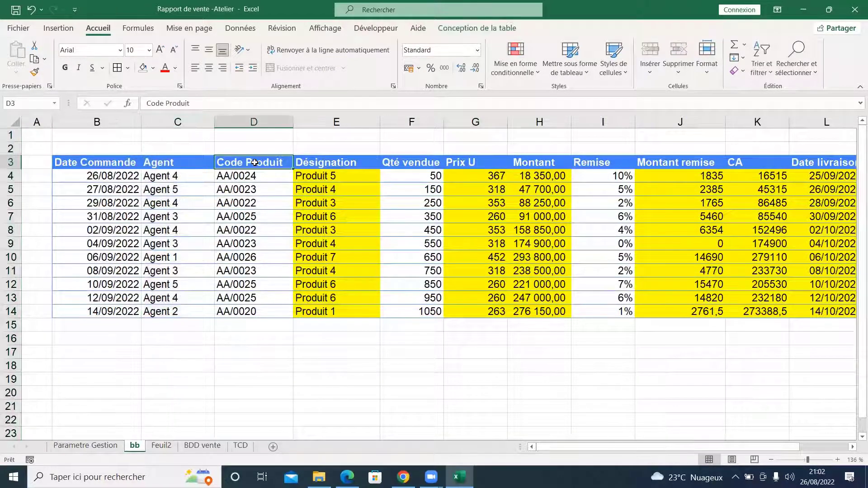
{"action": "left_click", "coordinate": [11, 176]}
{"action": "right_click", "coordinate": [11, 178]}
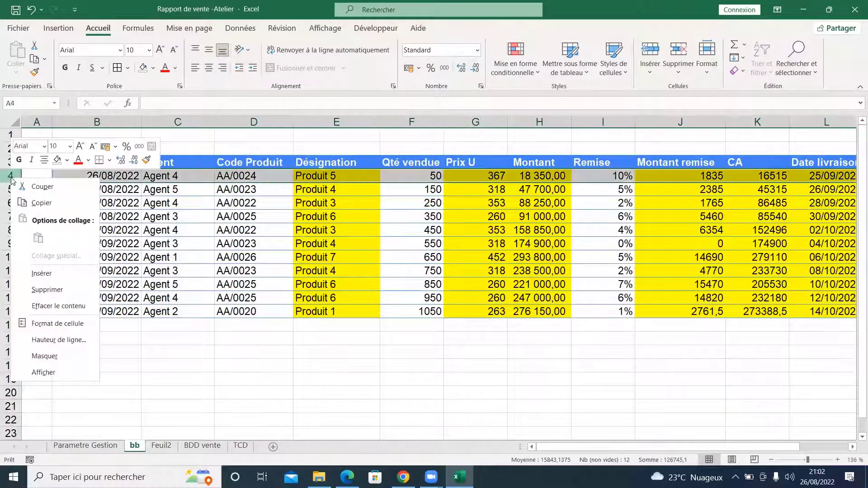
{"action": "left_click", "coordinate": [54, 277]}
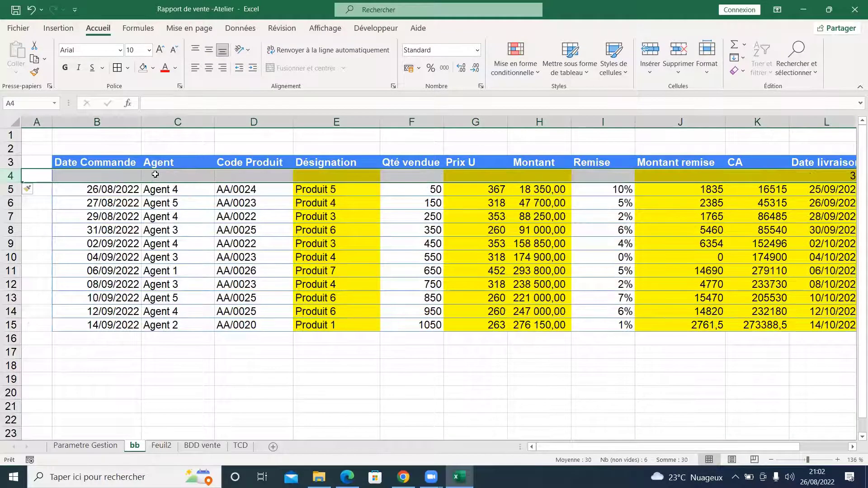
{"action": "left_click", "coordinate": [155, 175]}
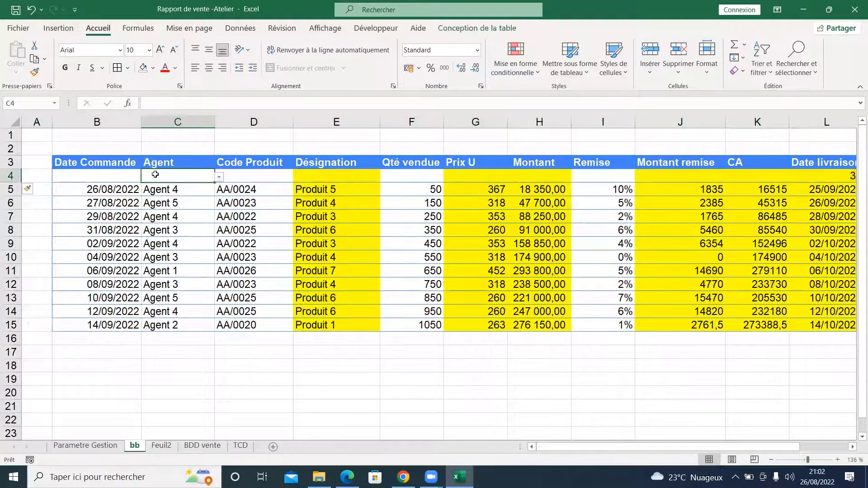
Step: Remove the data validation from the inserted row 4, allowing any value (Tout) in its cells
{"action": "left_click", "coordinate": [63, 176]}
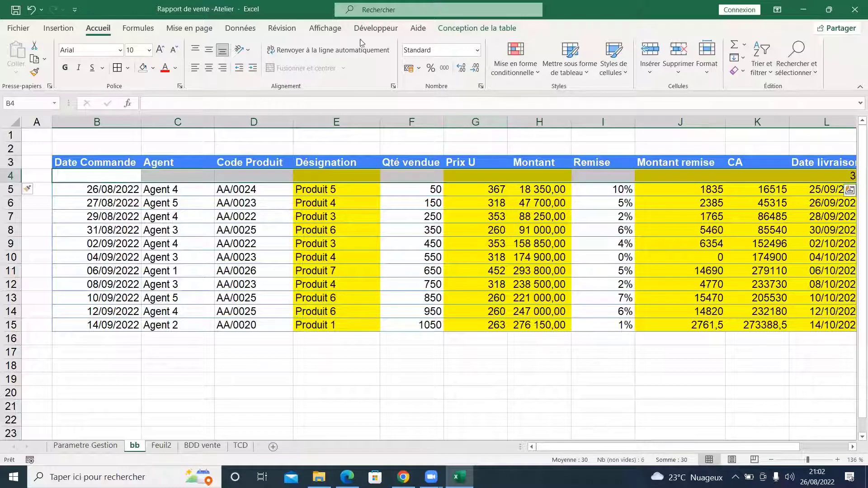
{"action": "left_click", "coordinate": [241, 28]}
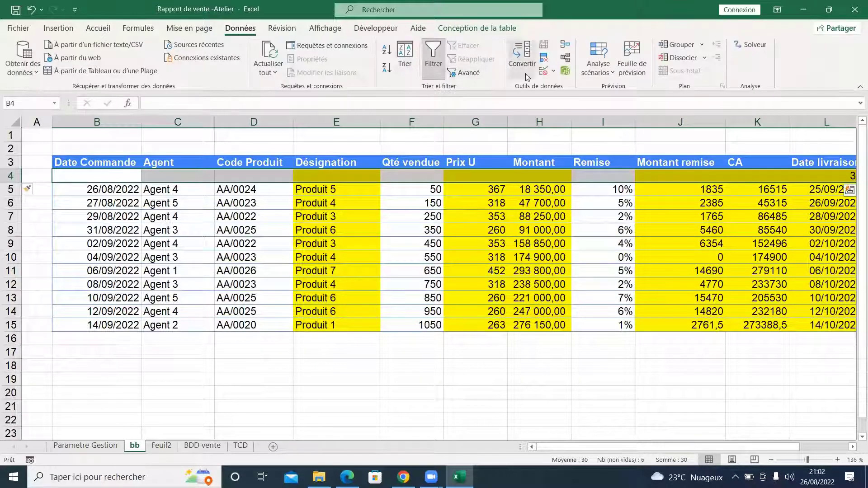
{"action": "left_click", "coordinate": [542, 70]}
{"action": "left_click", "coordinate": [410, 272]}
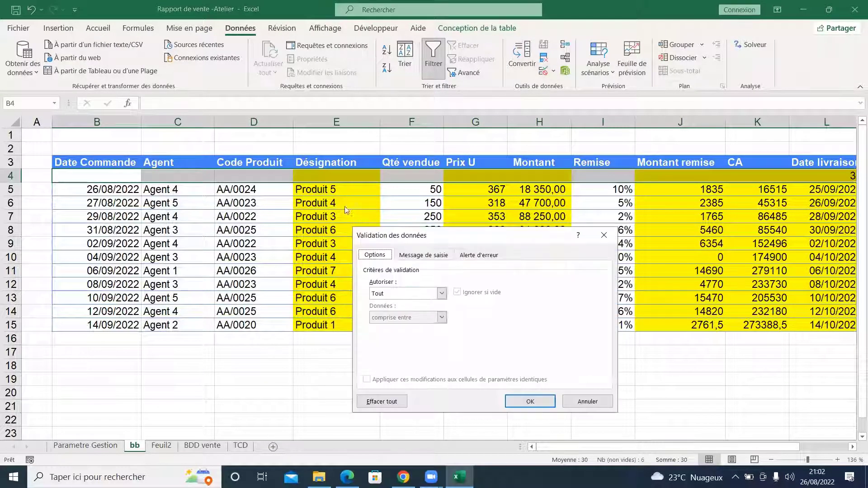
{"action": "left_click", "coordinate": [530, 401]}
Step: Enter "Spervison" in C4 under the Agent header and colour its text red
{"action": "left_click", "coordinate": [146, 175]}
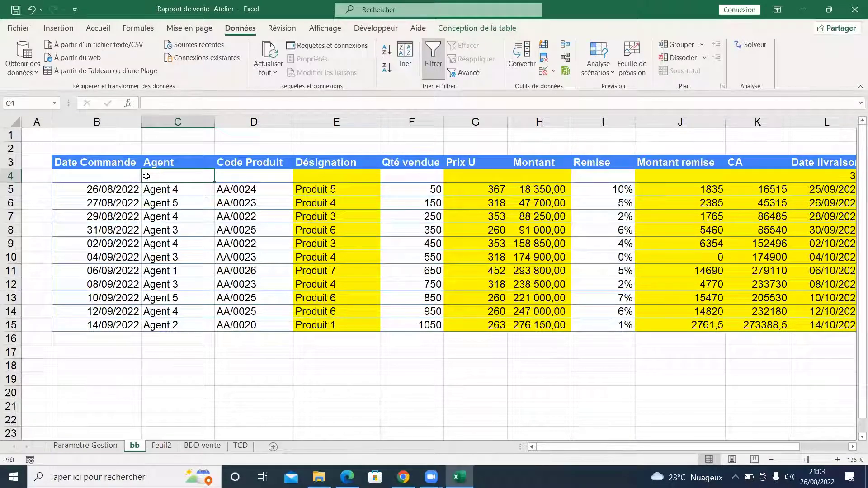
{"action": "type", "text": "Spervison"}
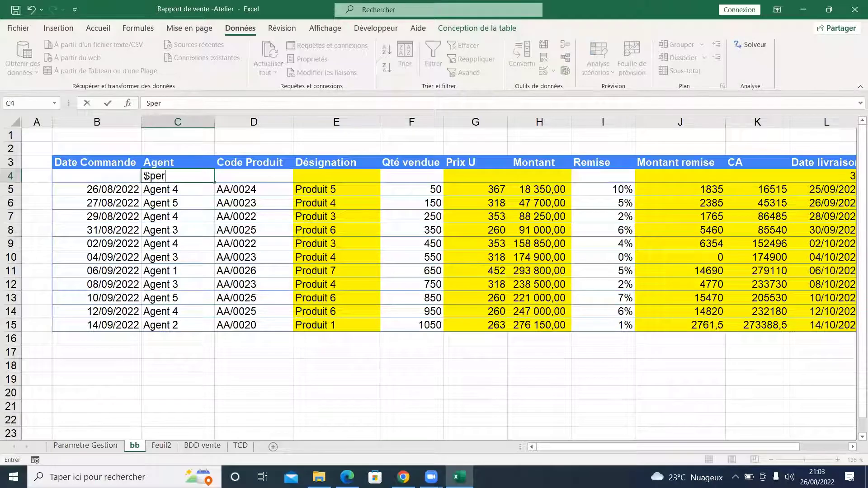
{"action": "key", "text": "Return"}
{"action": "left_click", "coordinate": [171, 179]}
{"action": "left_click", "coordinate": [58, 28]}
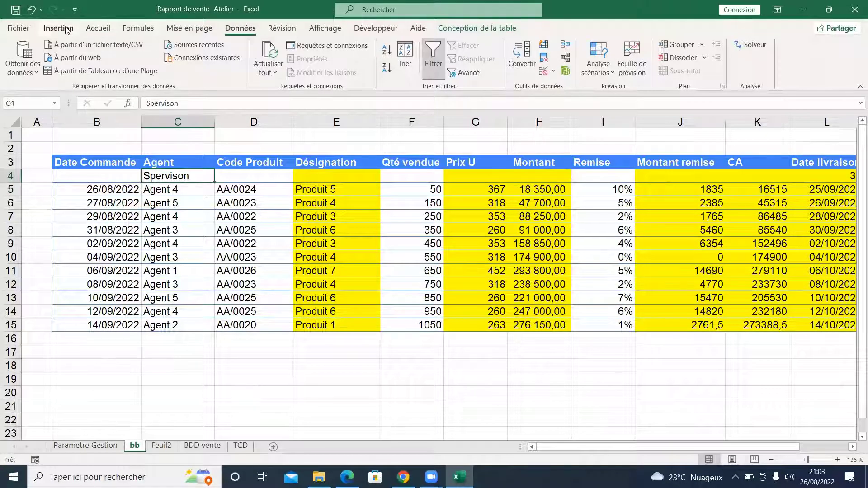
{"action": "left_click", "coordinate": [98, 28]}
{"action": "left_click", "coordinate": [163, 73]}
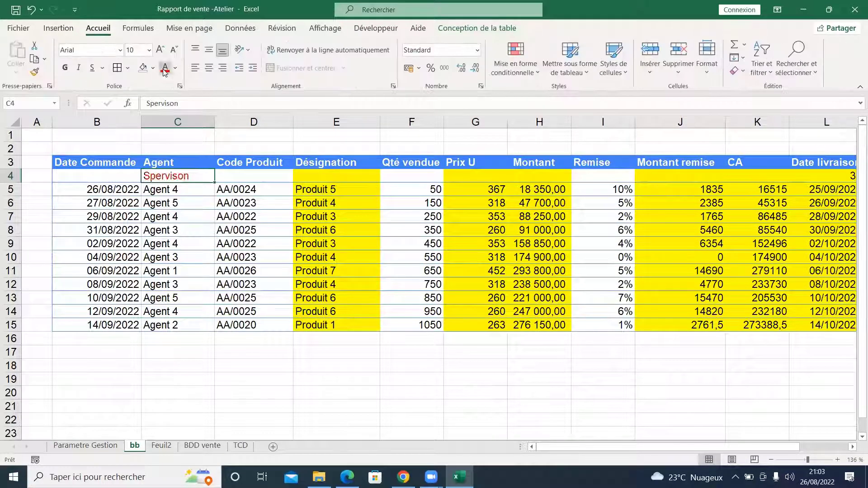
Step: Delete row 4, the extra sub-header row containing "Spervison" below the Agent header
{"action": "left_click", "coordinate": [179, 187]}
{"action": "left_click", "coordinate": [172, 165]}
{"action": "left_click", "coordinate": [176, 175]}
{"action": "left_click", "coordinate": [178, 166]}
{"action": "left_click", "coordinate": [180, 174]}
{"action": "left_click", "coordinate": [189, 165]}
{"action": "left_click", "coordinate": [158, 179]}
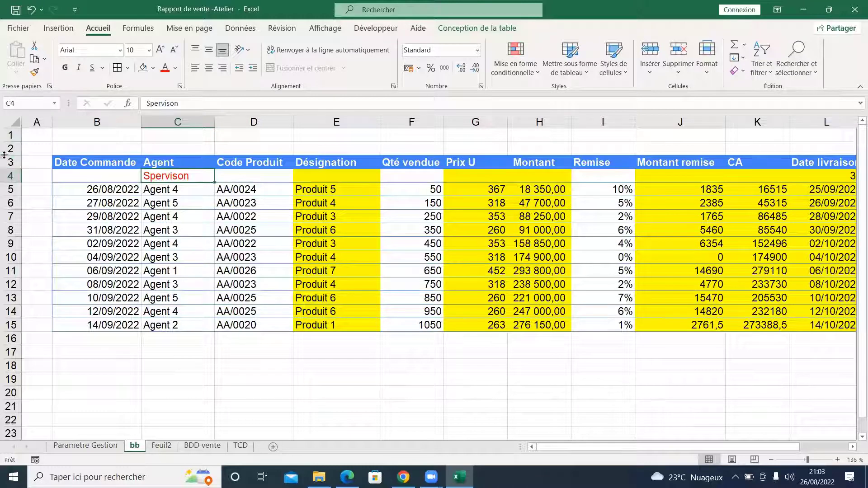
{"action": "left_click", "coordinate": [9, 176]}
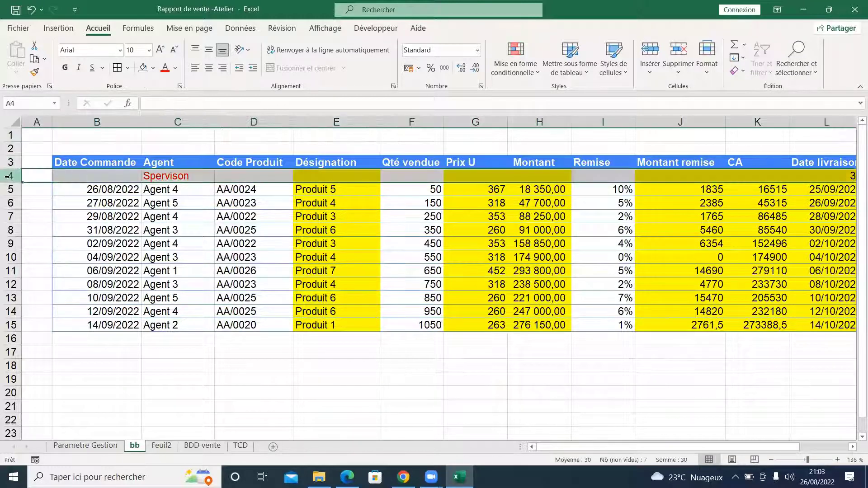
{"action": "key", "text": "ctrl+minus"}
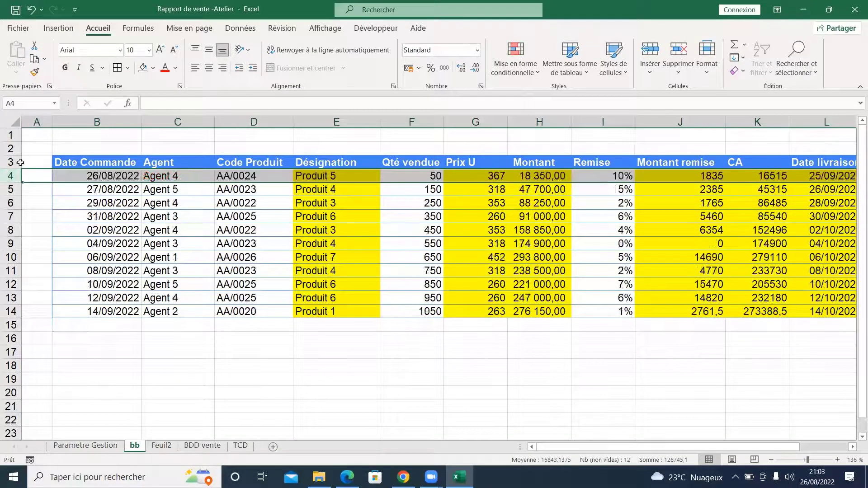
Step: Examine the sales table's headers and records, then the agent list and product codes on the Parametre Gestion sheet
{"action": "left_click", "coordinate": [111, 158]}
{"action": "left_click", "coordinate": [112, 166]}
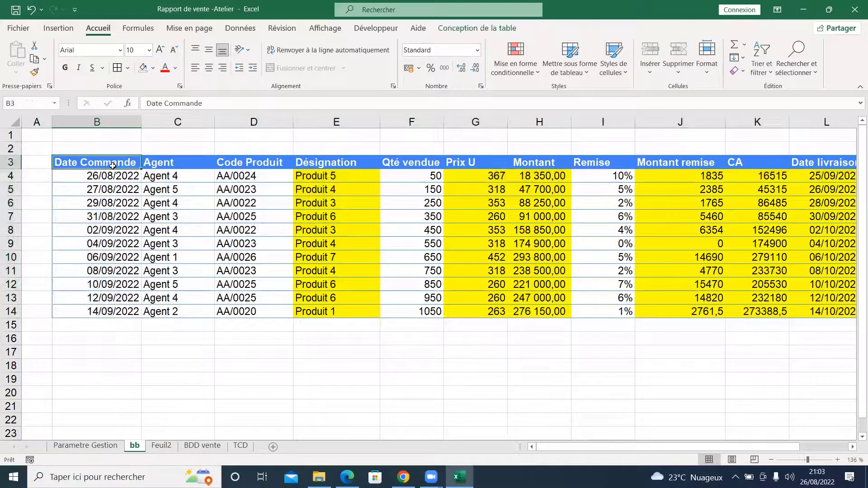
{"action": "key", "text": "Right"}
{"action": "key", "text": "Right"}
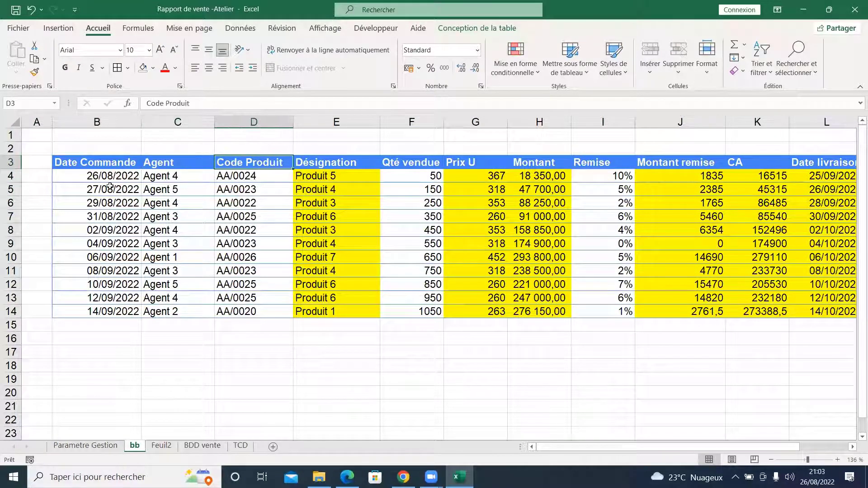
{"action": "left_click_drag", "start_coordinate": [107, 178], "coordinate": [807, 300]}
{"action": "left_click", "coordinate": [343, 326]}
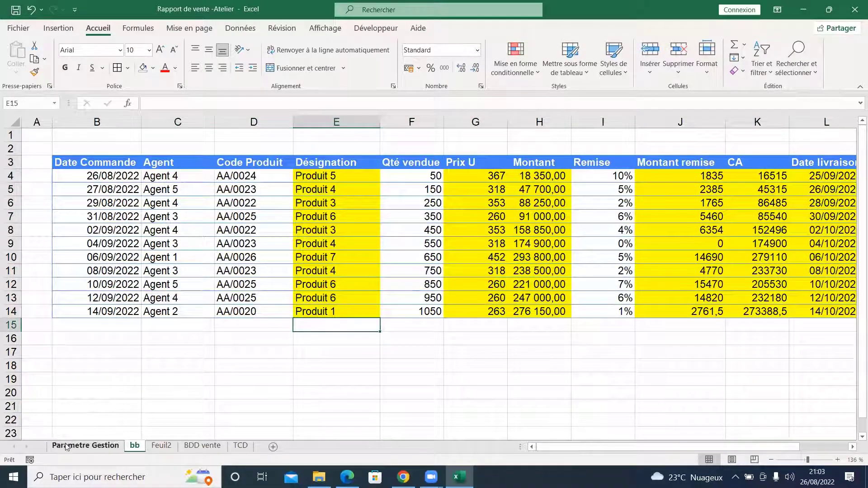
{"action": "left_click", "coordinate": [85, 446]}
{"action": "left_click_drag", "start_coordinate": [77, 162], "coordinate": [86, 199]}
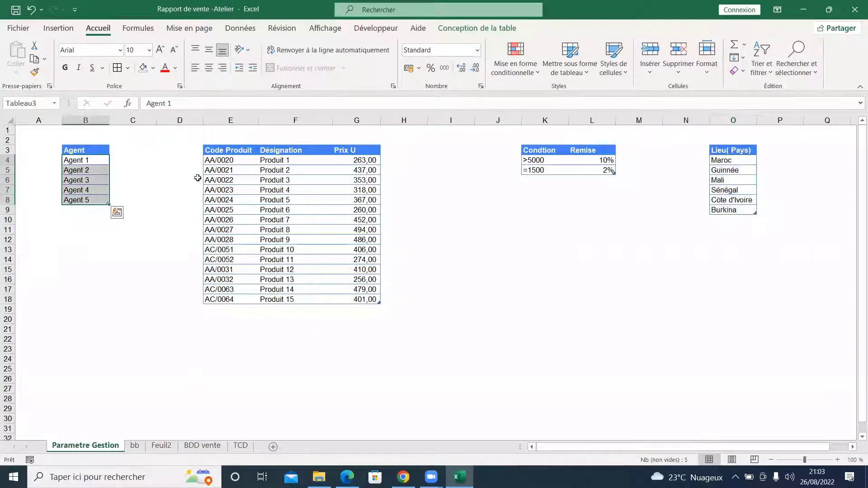
{"action": "left_click", "coordinate": [225, 162]}
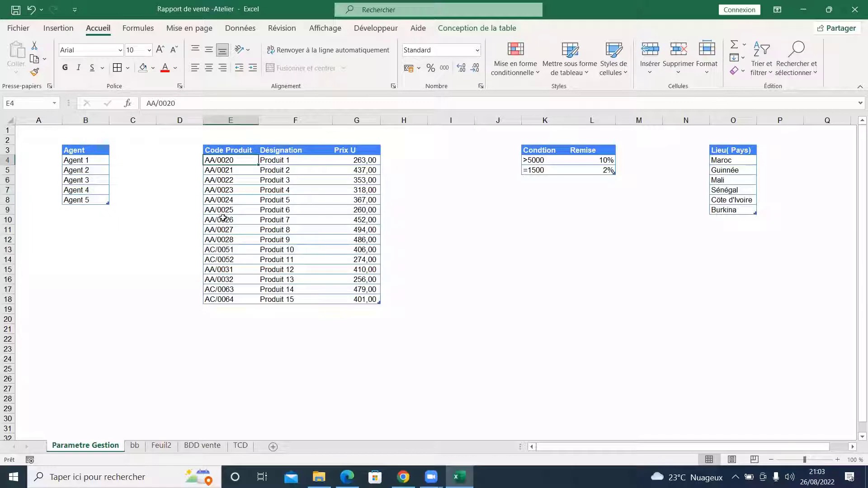
{"action": "left_click", "coordinate": [252, 192]}
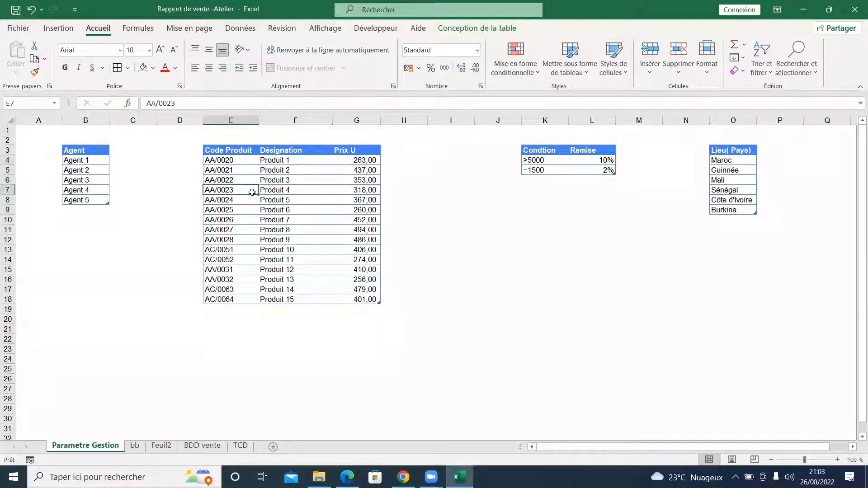
Step: Return to the bb sheet and examine the order dates in B4:B14 and the entries in the Agent column
{"action": "key", "text": "ctrl+Page_Down"}
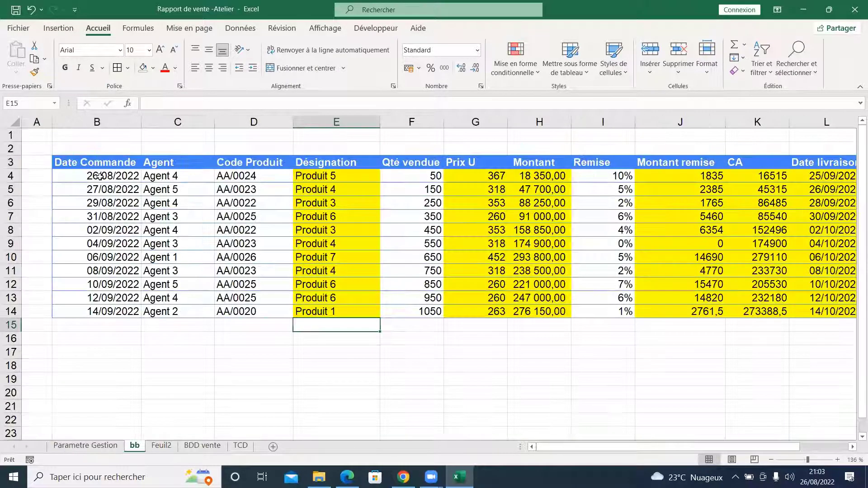
{"action": "left_click_drag", "start_coordinate": [100, 176], "coordinate": [119, 309]}
{"action": "left_click", "coordinate": [111, 190]}
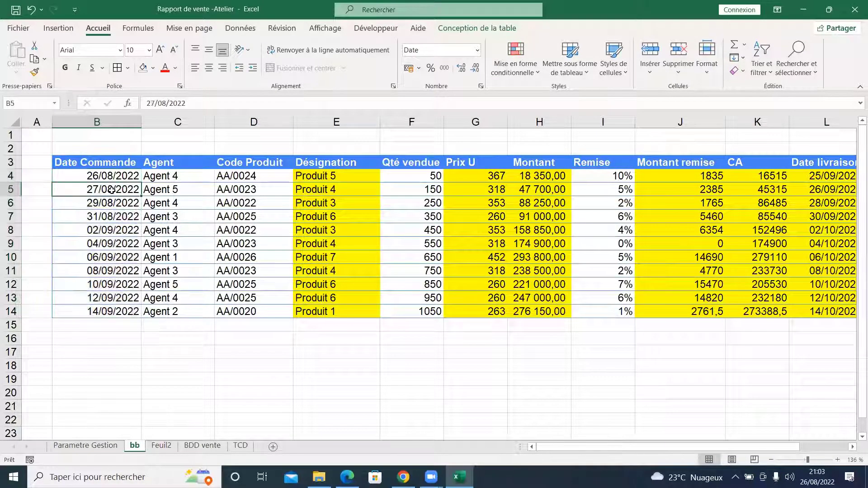
{"action": "left_click", "coordinate": [174, 176]}
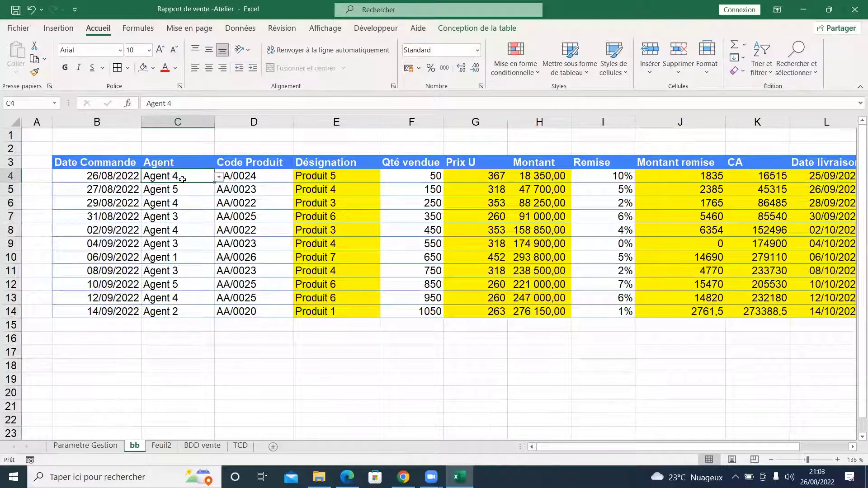
{"action": "left_click", "coordinate": [184, 192]}
{"action": "left_click", "coordinate": [185, 213]}
{"action": "double_click", "coordinate": [186, 213]}
{"action": "left_click", "coordinate": [196, 240]}
{"action": "left_click", "coordinate": [189, 222]}
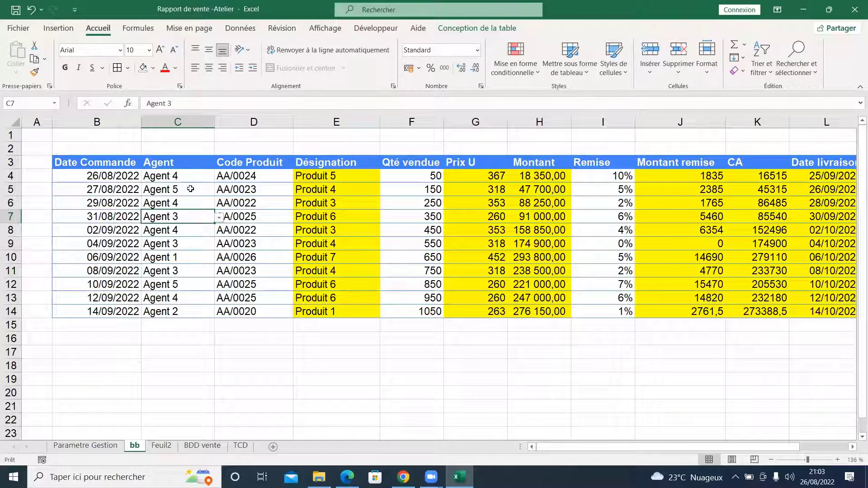
Step: Choose AA/0028 from the drop-down list as the product code of the first record, in D4
{"action": "left_click", "coordinate": [259, 175]}
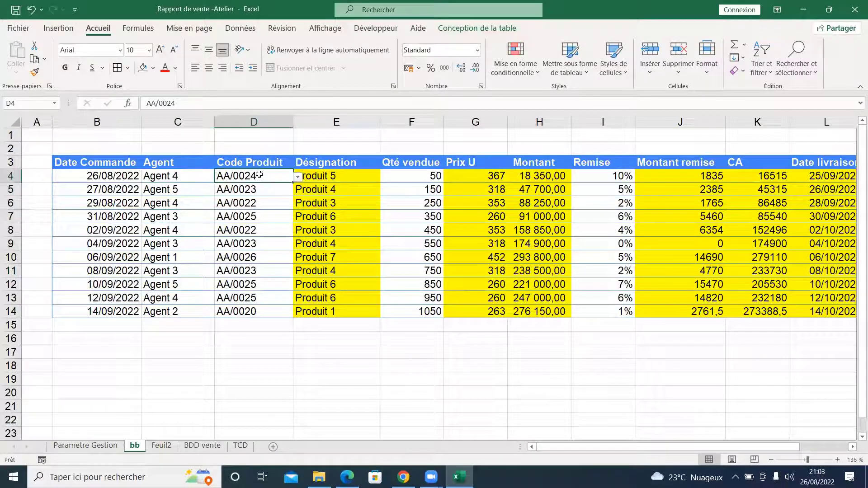
{"action": "left_click", "coordinate": [298, 177]}
{"action": "left_click", "coordinate": [259, 226]}
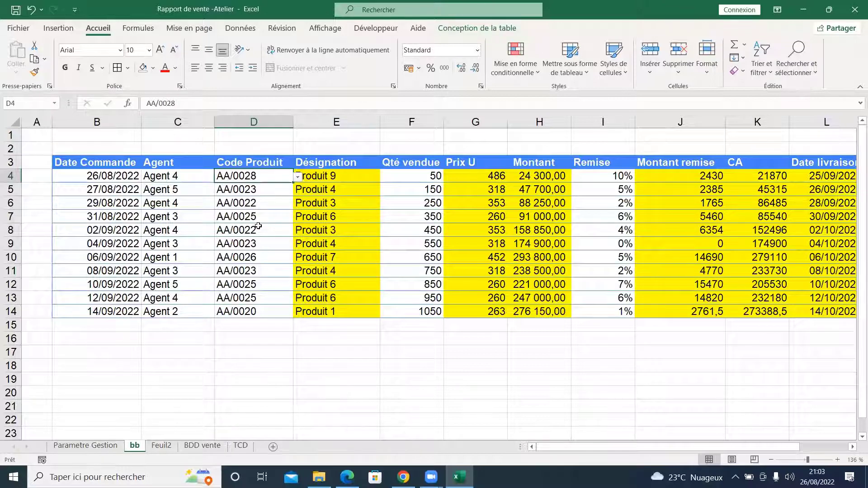
Step: Examine all the Parametre Gestion reference tables, then the first record's agent, product code and Désignation lookup formula on the bb sheet
{"action": "left_click", "coordinate": [99, 446]}
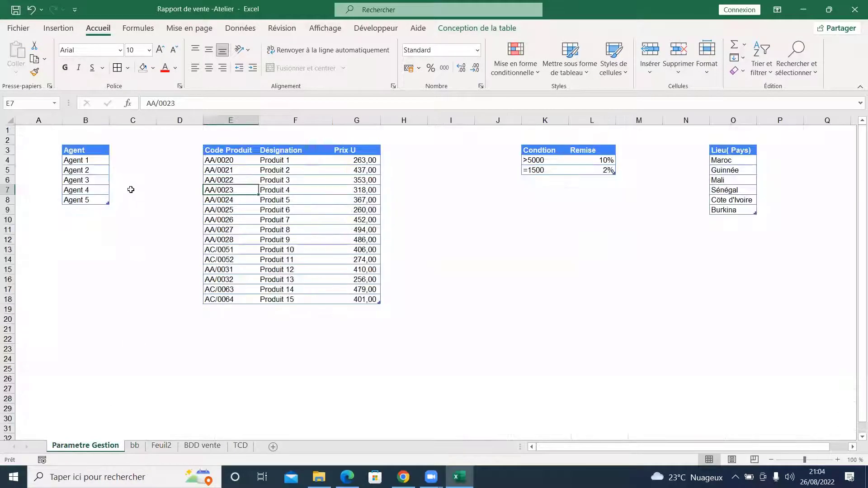
{"action": "left_click_drag", "start_coordinate": [87, 161], "coordinate": [84, 202]}
{"action": "left_click", "coordinate": [237, 192]}
{"action": "left_click_drag", "start_coordinate": [68, 121], "coordinate": [742, 121]}
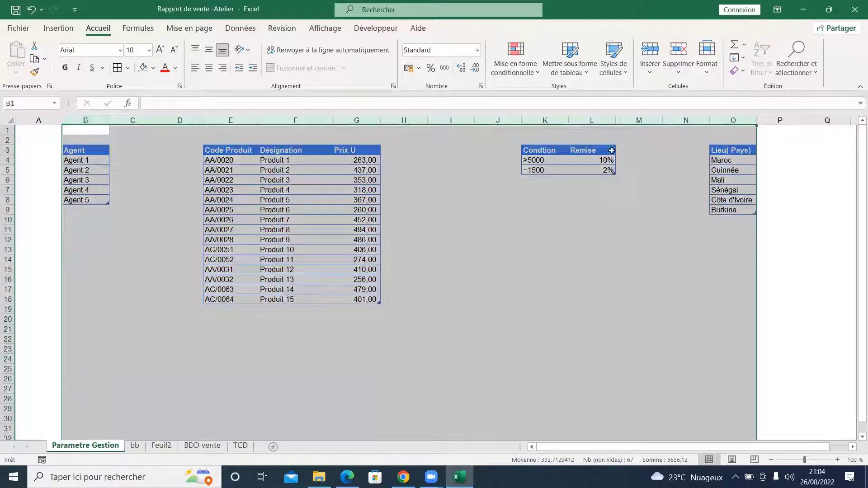
{"action": "left_click", "coordinate": [135, 445]}
{"action": "left_click", "coordinate": [162, 182]}
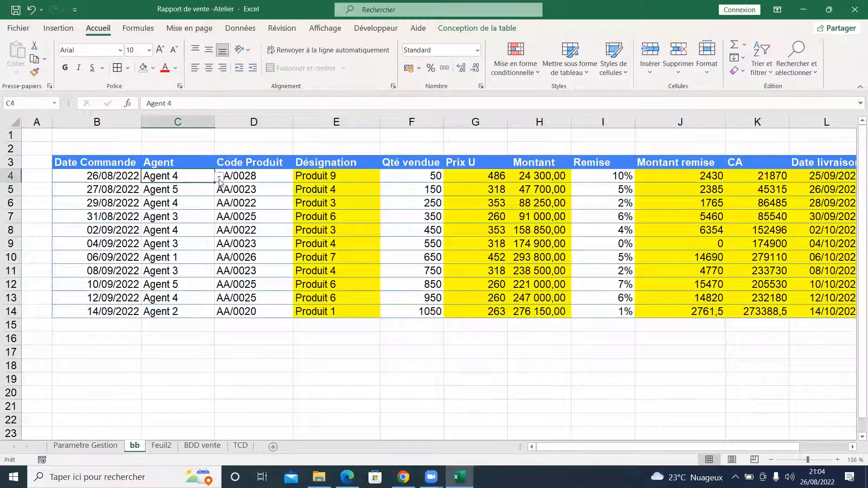
{"action": "left_click", "coordinate": [236, 179]}
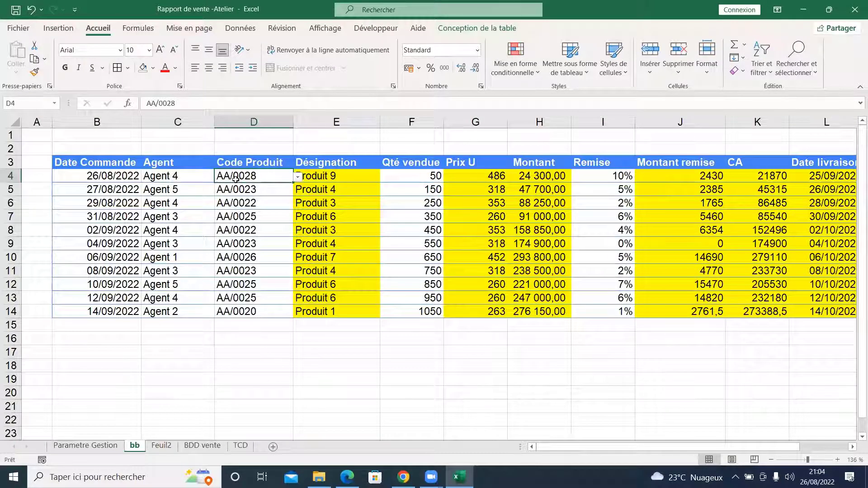
{"action": "left_click", "coordinate": [253, 191]}
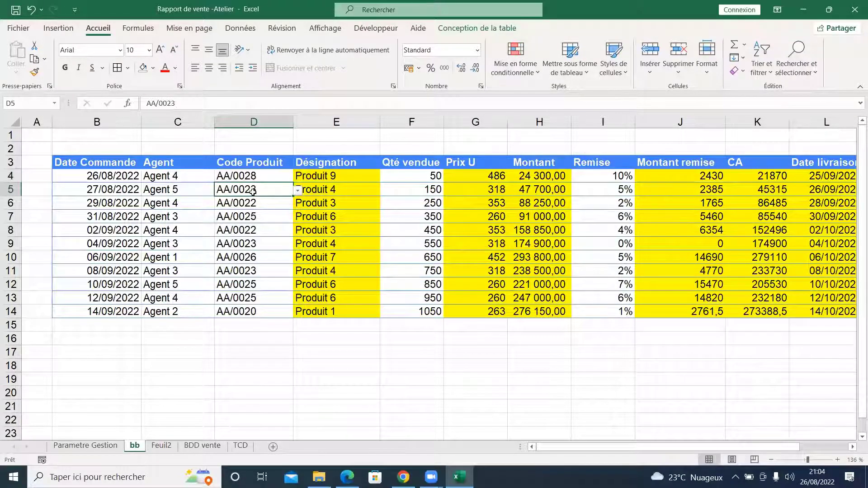
{"action": "left_click", "coordinate": [196, 177]}
{"action": "left_click", "coordinate": [224, 178]}
{"action": "left_click", "coordinate": [314, 177]}
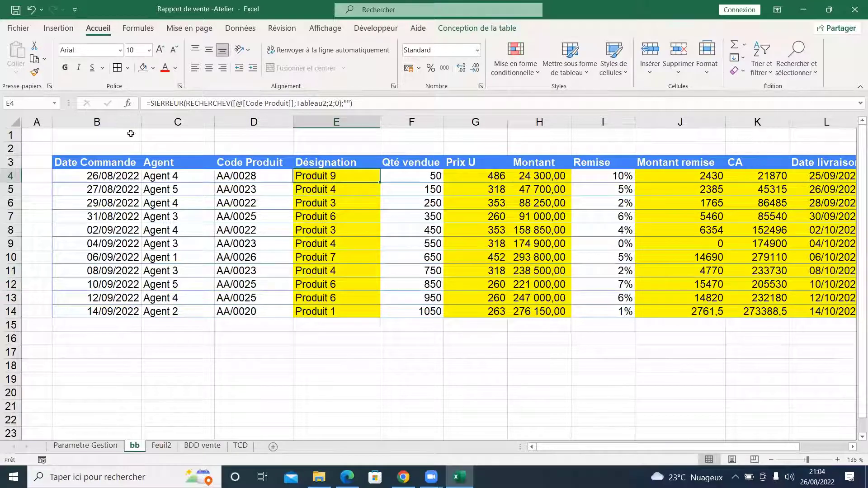
Step: Set columns B to L of the sales table to one equal width and select the delivery date in L4
{"action": "left_click_drag", "start_coordinate": [128, 123], "coordinate": [669, 124]}
{"action": "left_click", "coordinate": [623, 175]}
{"action": "left_click_drag", "start_coordinate": [647, 447], "coordinate": [452, 448]}
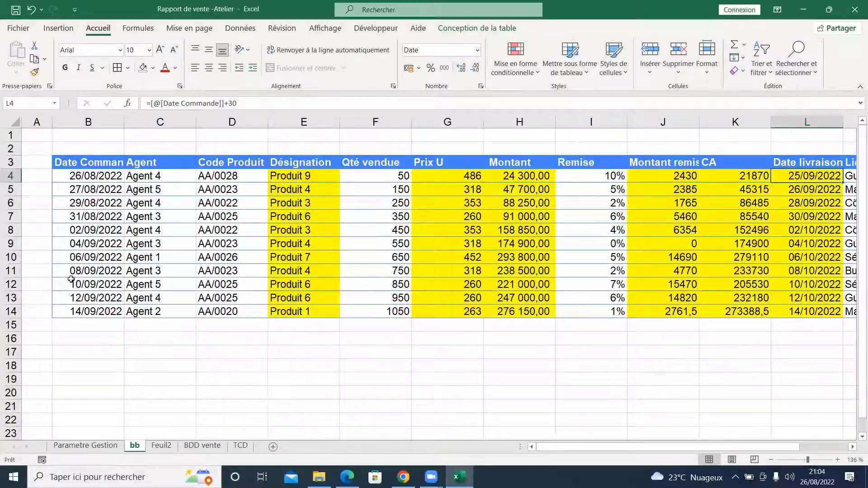